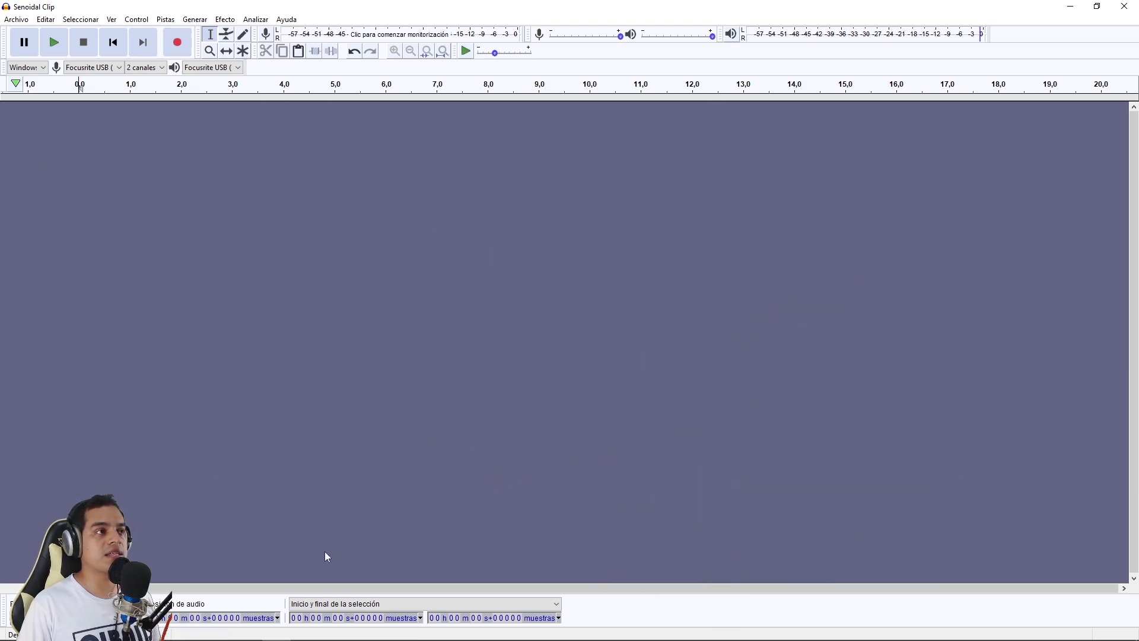
# Step: Import the Senoidal Clip audio file and its Senoidal No counterpart from the desktop as two separate tracks
pyautogui.press('super+d')
pyautogui.moveTo(167, 522); pyautogui.dragTo(272, 404)
pyautogui.moveTo(202, 422); pyautogui.dragTo(261, 223)
pyautogui.press('super+d')
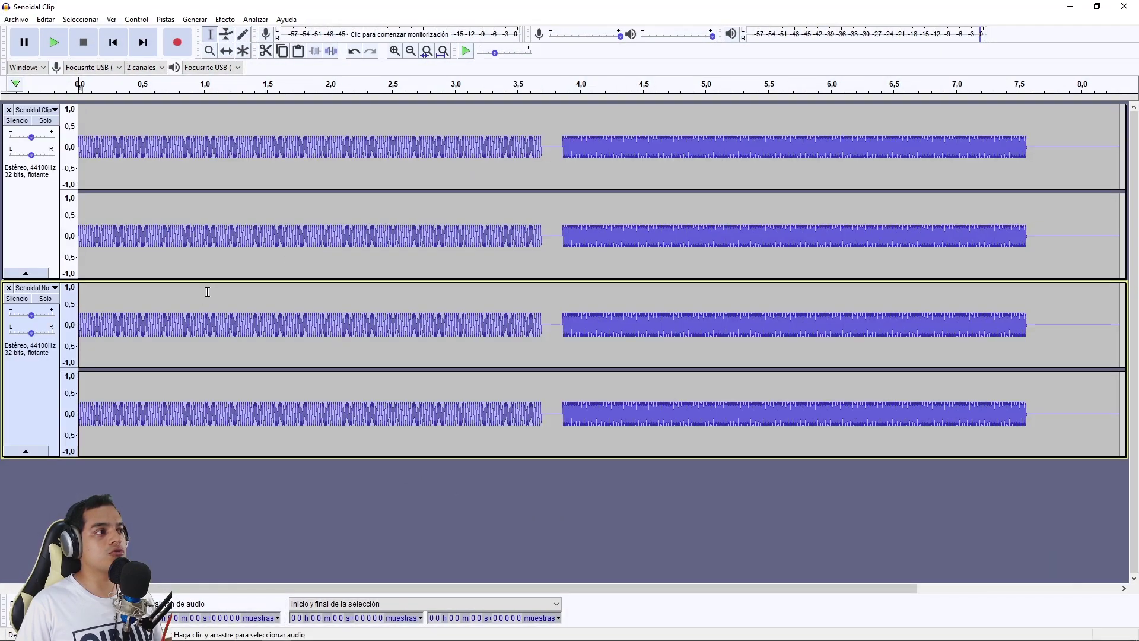
# Step: Enlarge both tracks vertically and magnify the timeline around 0.34 s to show individual wave cycles
pyautogui.moveTo(242, 279); pyautogui.dragTo(232, 329)
pyautogui.moveTo(297, 509); pyautogui.dragTo(294, 533)
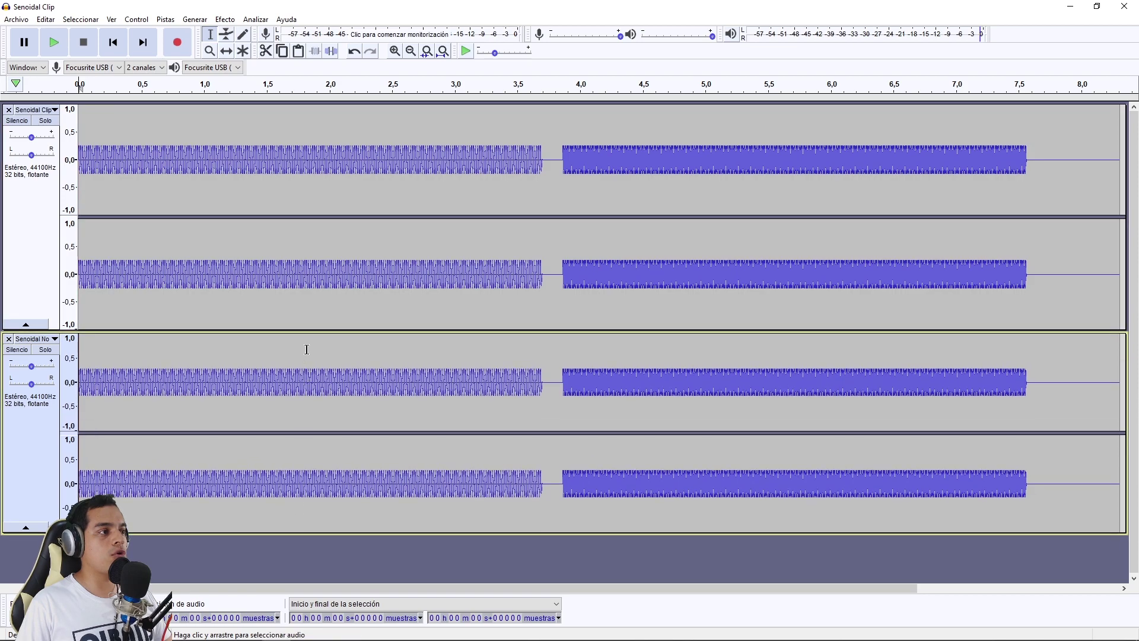
pyautogui.moveTo(316, 329); pyautogui.dragTo(316, 340)
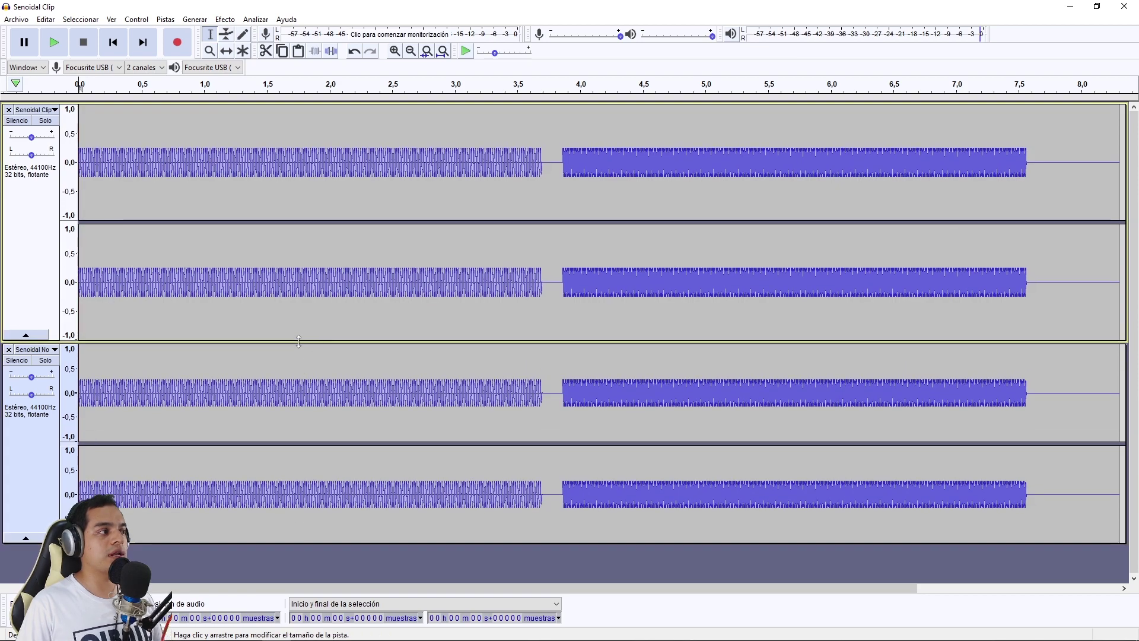
pyautogui.click(122, 178)
pyautogui.scroll(2, 119, 178)
pyautogui.scroll(3, 112, 179)
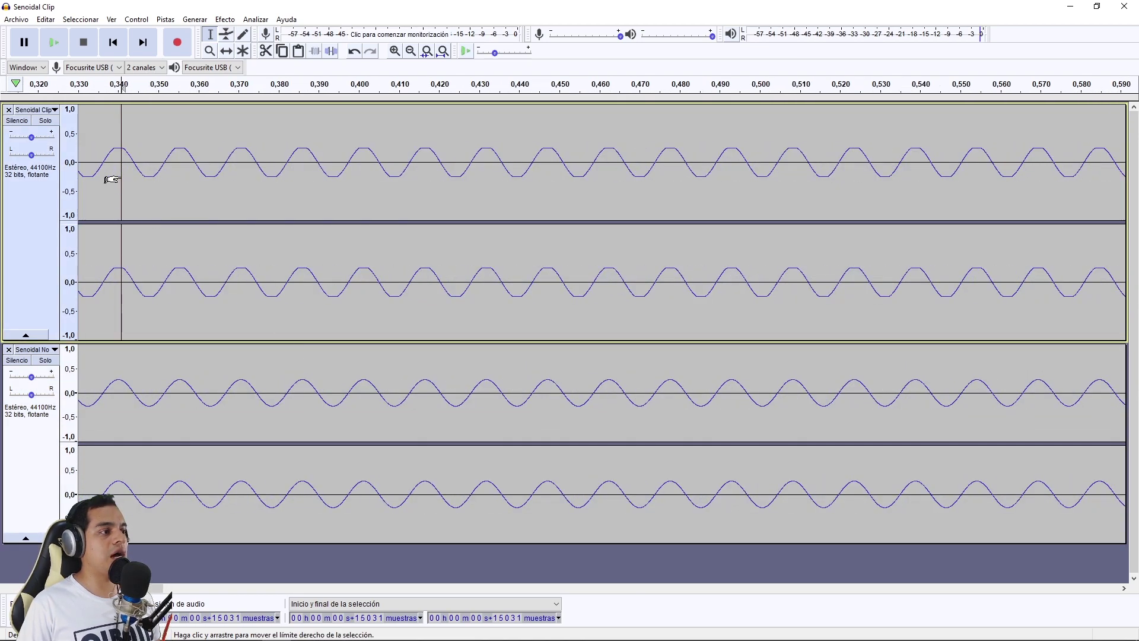
pyautogui.scroll(1, 112, 179)
# Step: Solo the Senoidal No track, play it from the beginning, and stop playback partway through its second tone
pyautogui.click(48, 361)
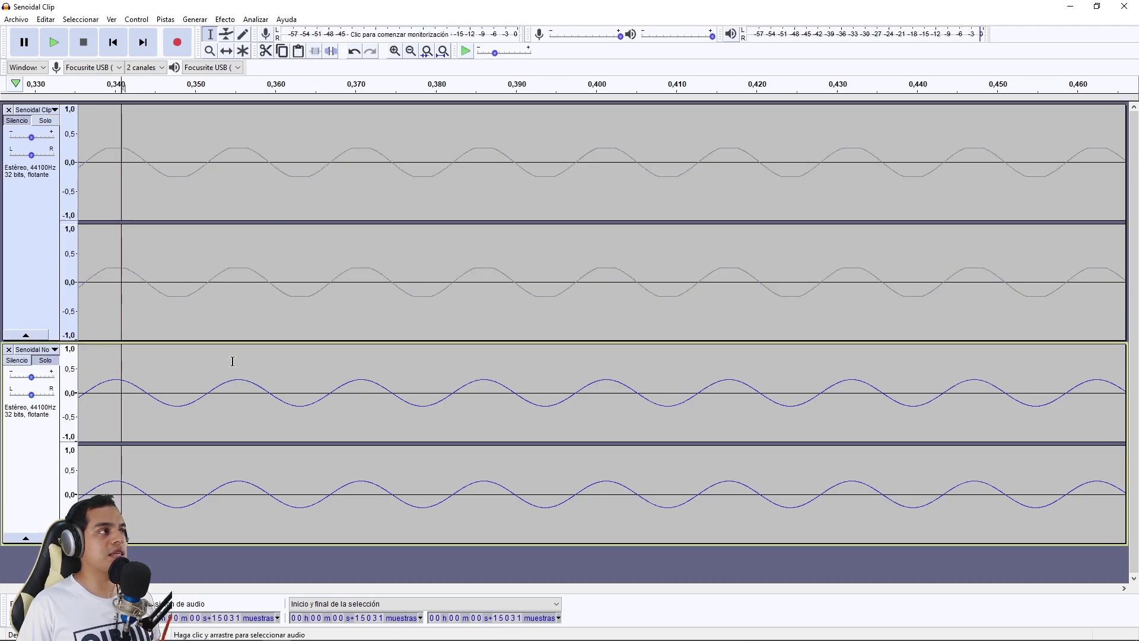
pyautogui.click(113, 43)
pyautogui.click(58, 47)
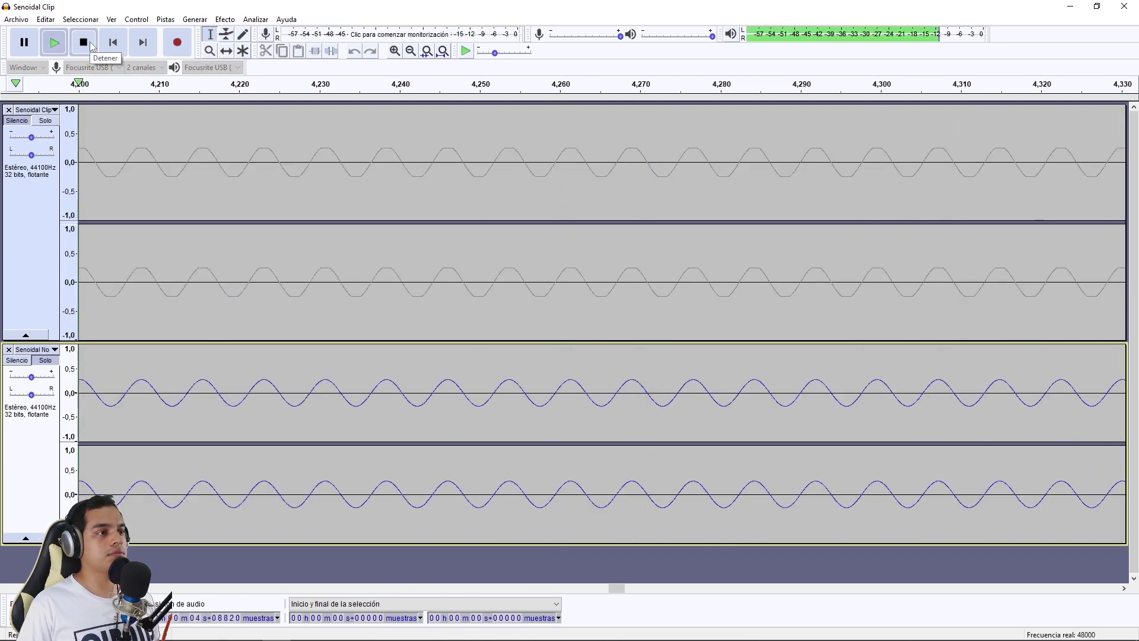
pyautogui.click(85, 42)
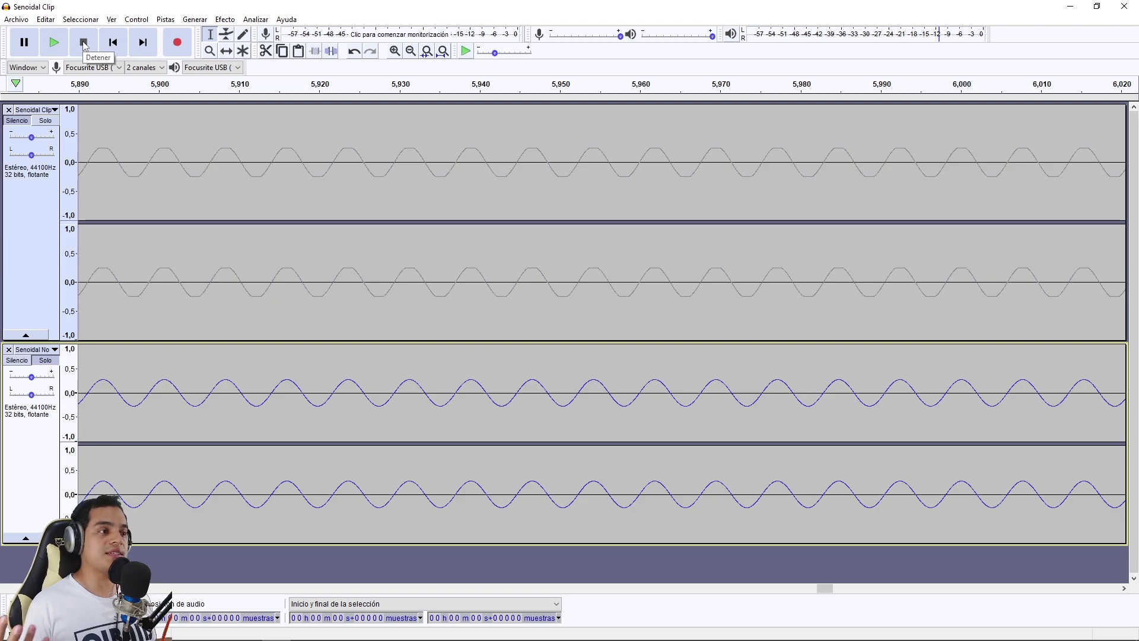
# Step: Replay the opening of the soloed Senoidal No track in short bursts from the beginning
pyautogui.click(113, 43)
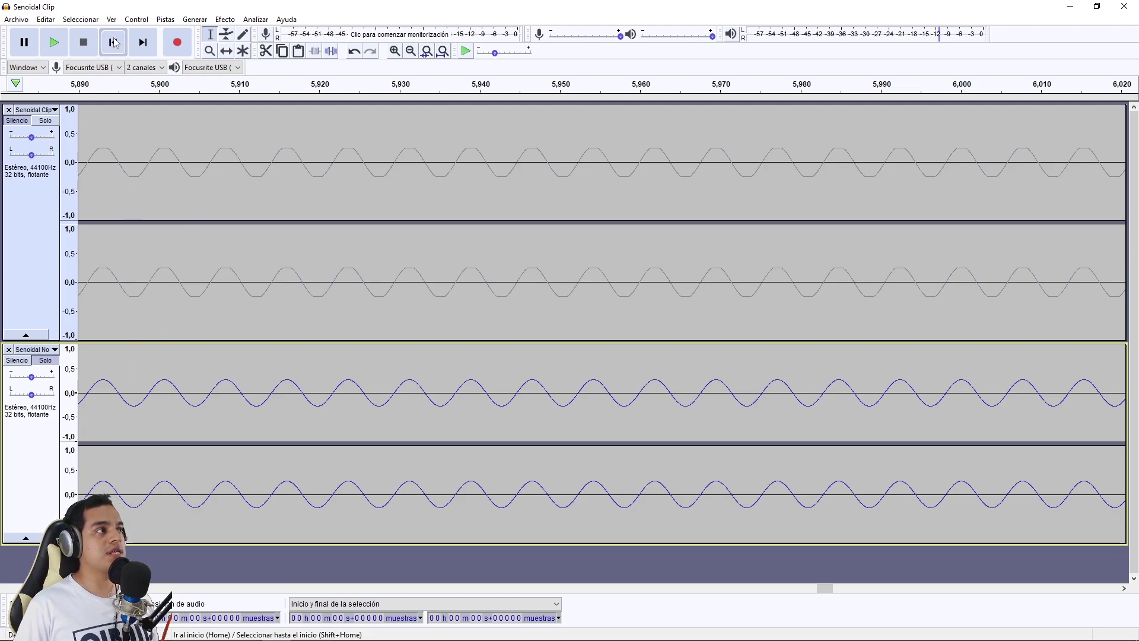
pyautogui.click(54, 42)
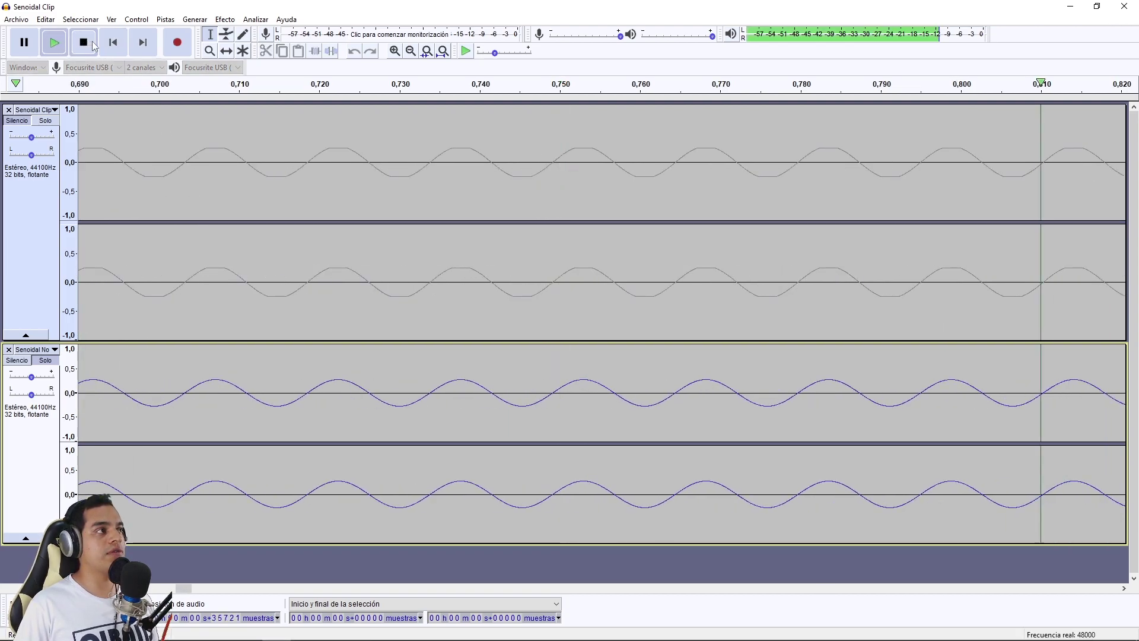
pyautogui.click(86, 45)
pyautogui.click(68, 45)
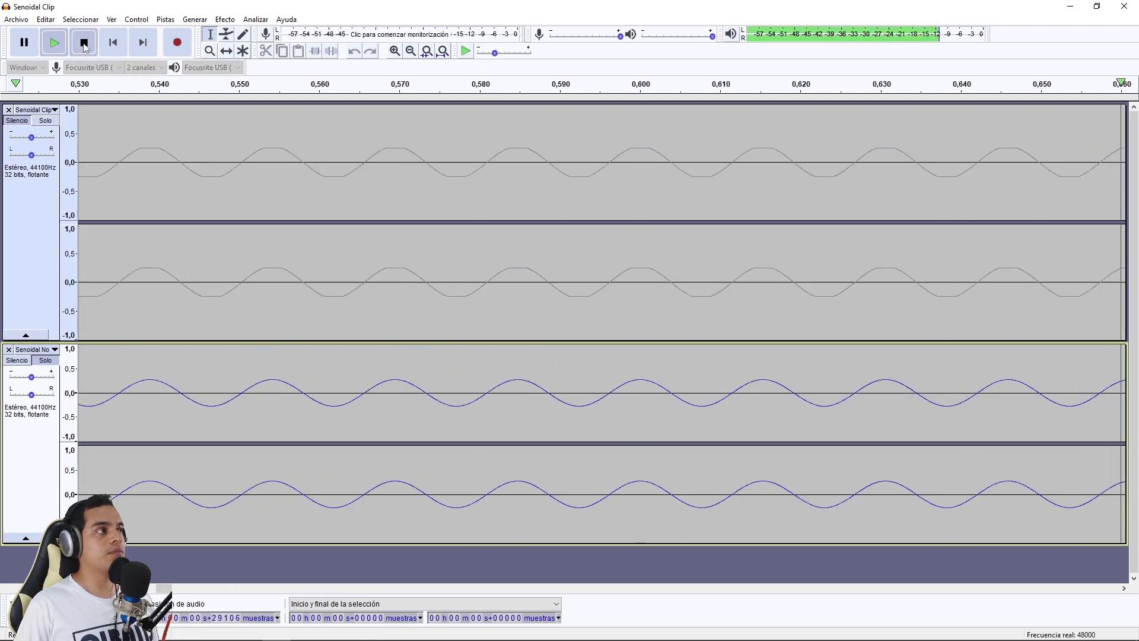
pyautogui.click(83, 42)
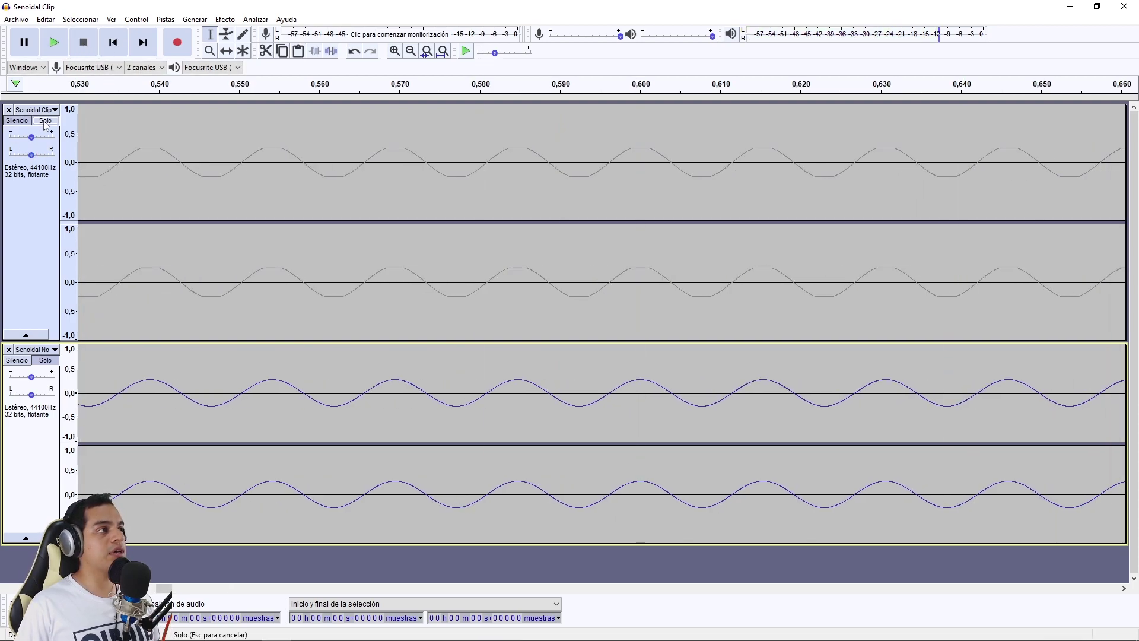
# Step: Make the Senoidal Clip track the audible solo track, play it from the beginning, and return the cursor to the start
pyautogui.click(16, 121)
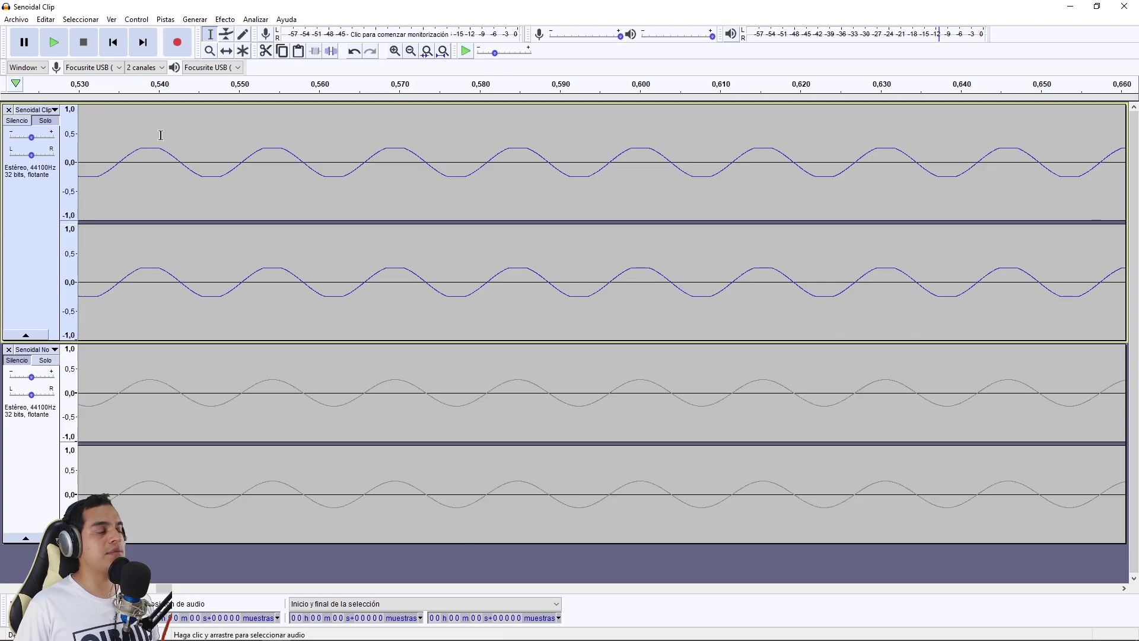
pyautogui.click(112, 42)
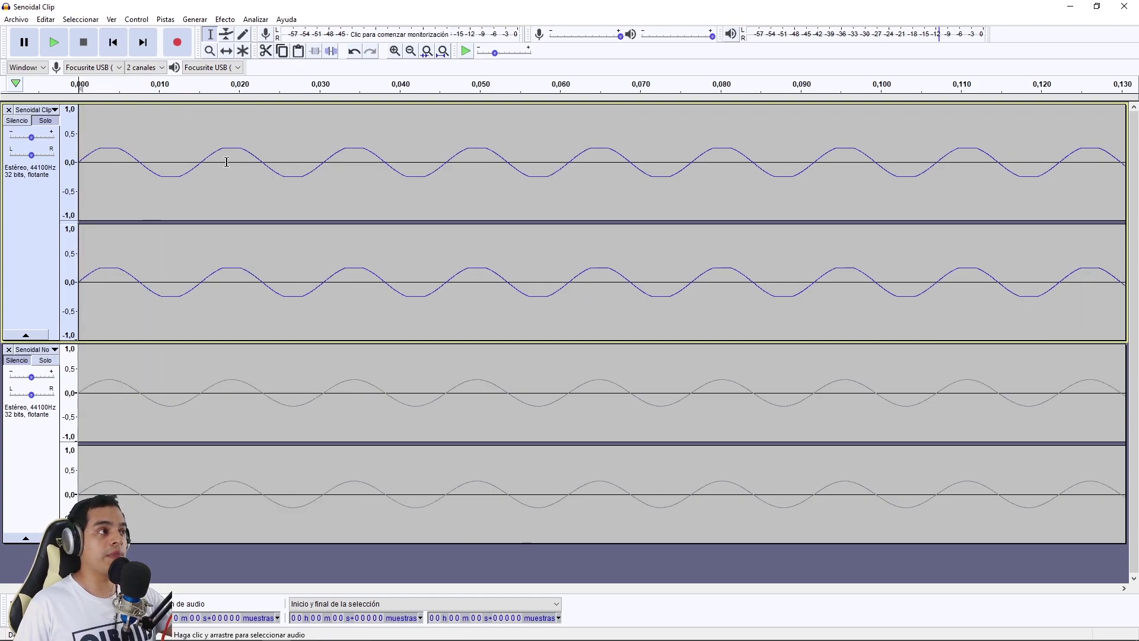
pyautogui.click(54, 42)
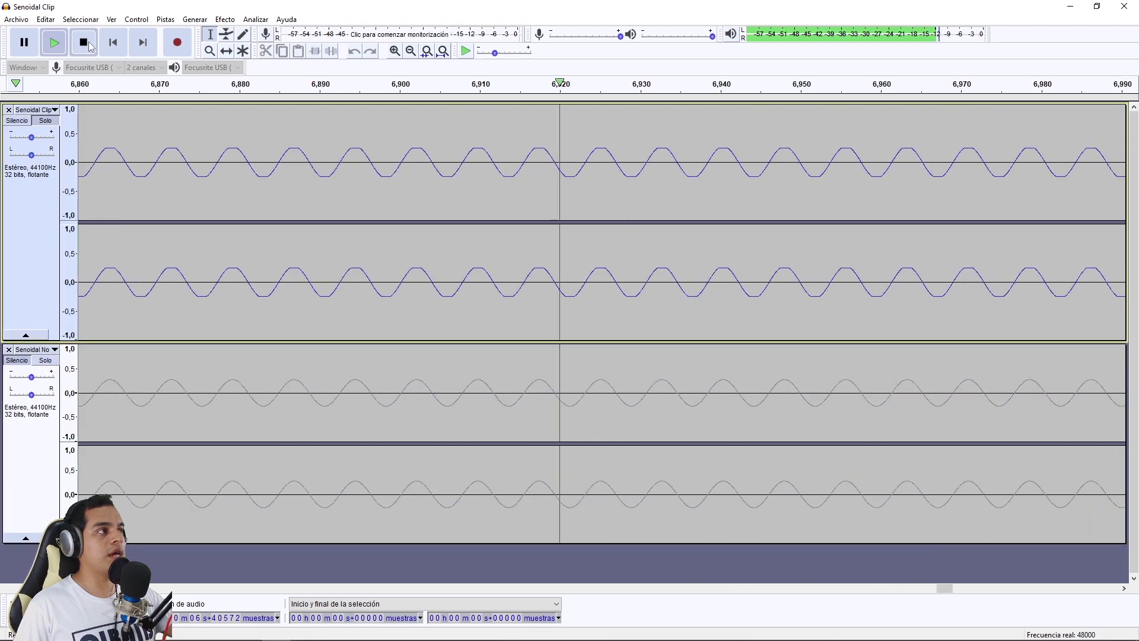
pyautogui.click(86, 45)
pyautogui.click(114, 43)
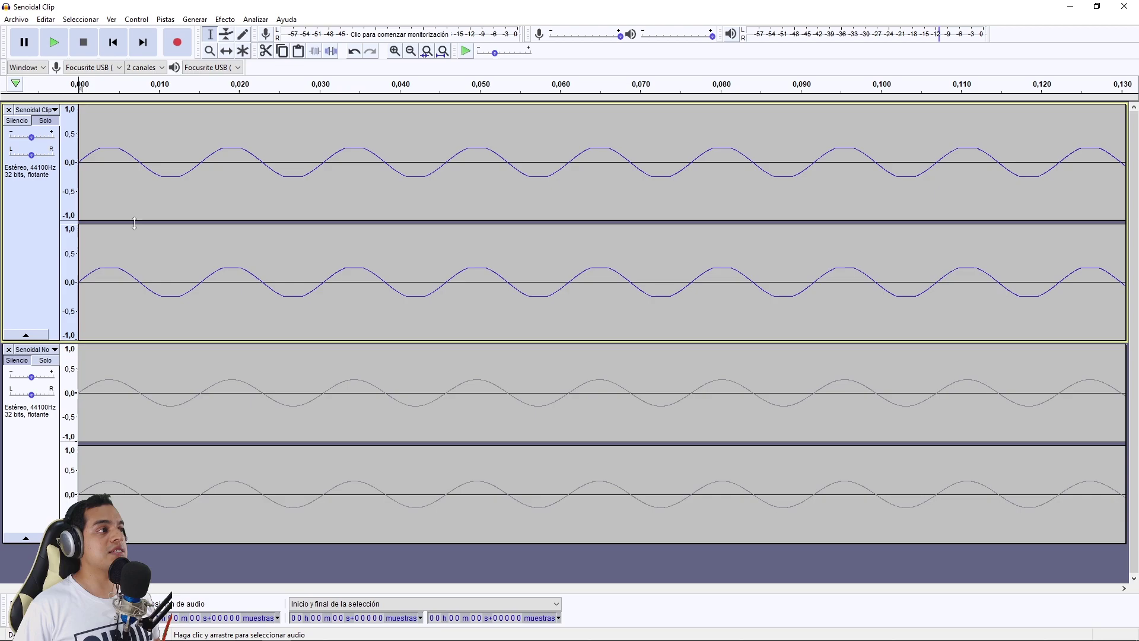
# Step: Switch the solo to the Senoidal No track, with about the first 0.26 s of both waveforms in view
pyautogui.scroll(1, 122, 190)
pyautogui.scroll(-2, 152, 188)
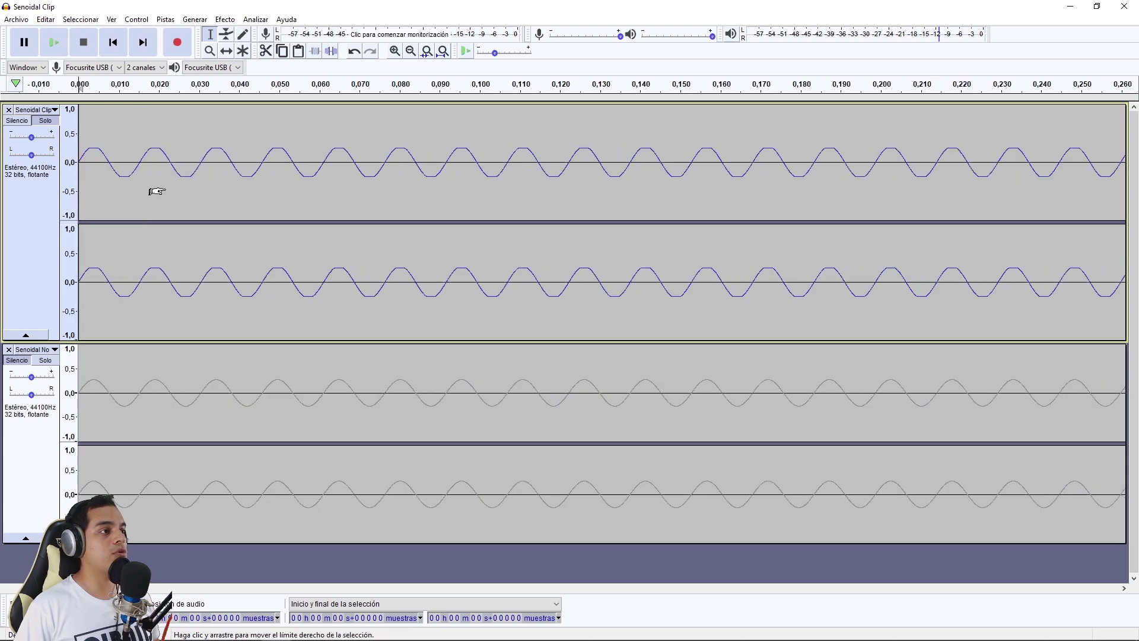
pyautogui.click(48, 366)
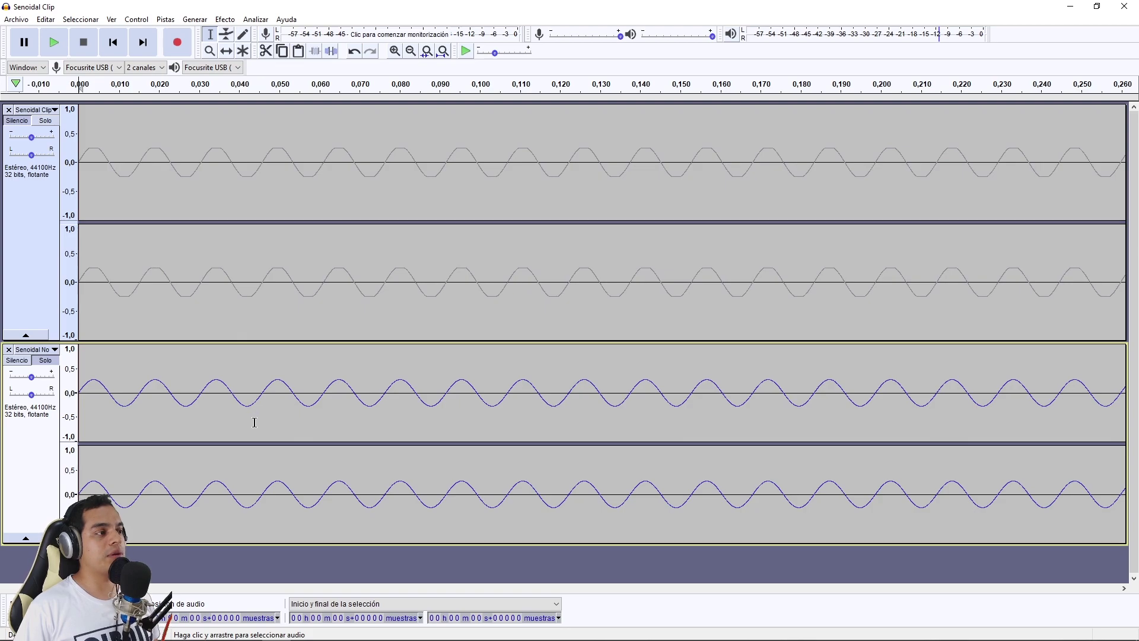
# Step: Normalize the whole Senoidal Clip track to a maximum amplitude of 0.0 dB with DC offset removal enabled
pyautogui.click(31, 211)
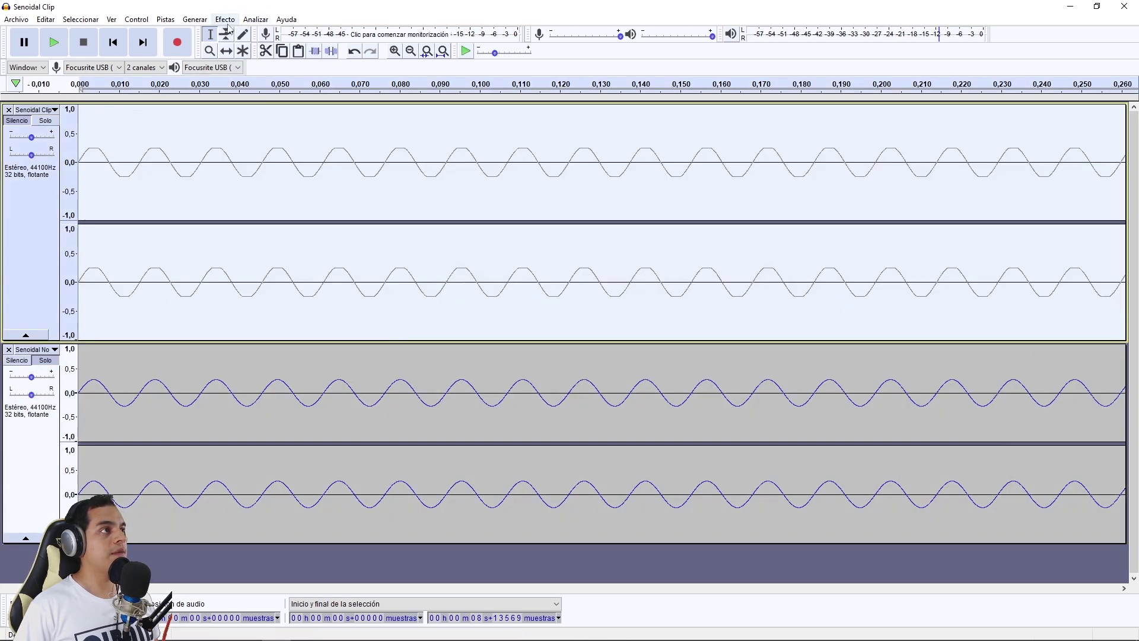
pyautogui.click(223, 21)
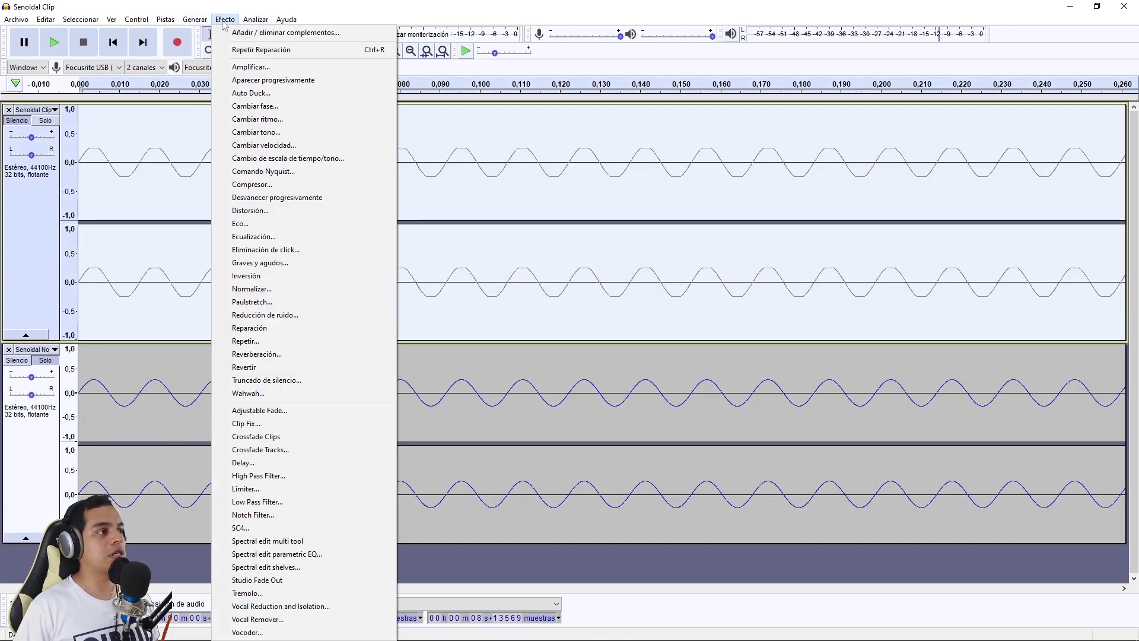
pyautogui.click(252, 289)
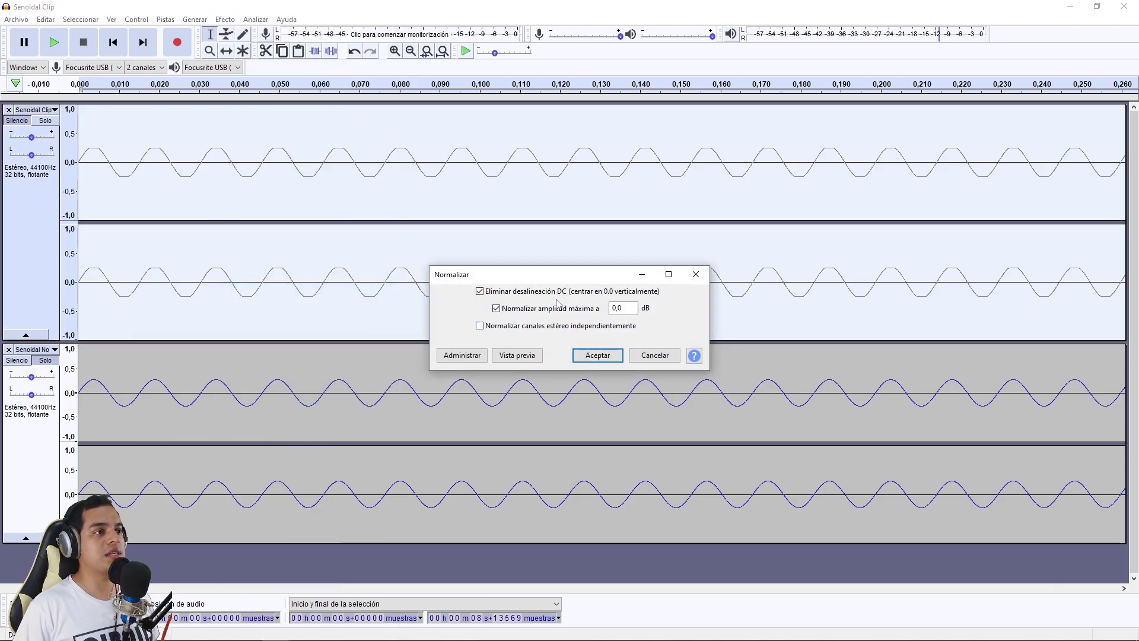
pyautogui.click(595, 354)
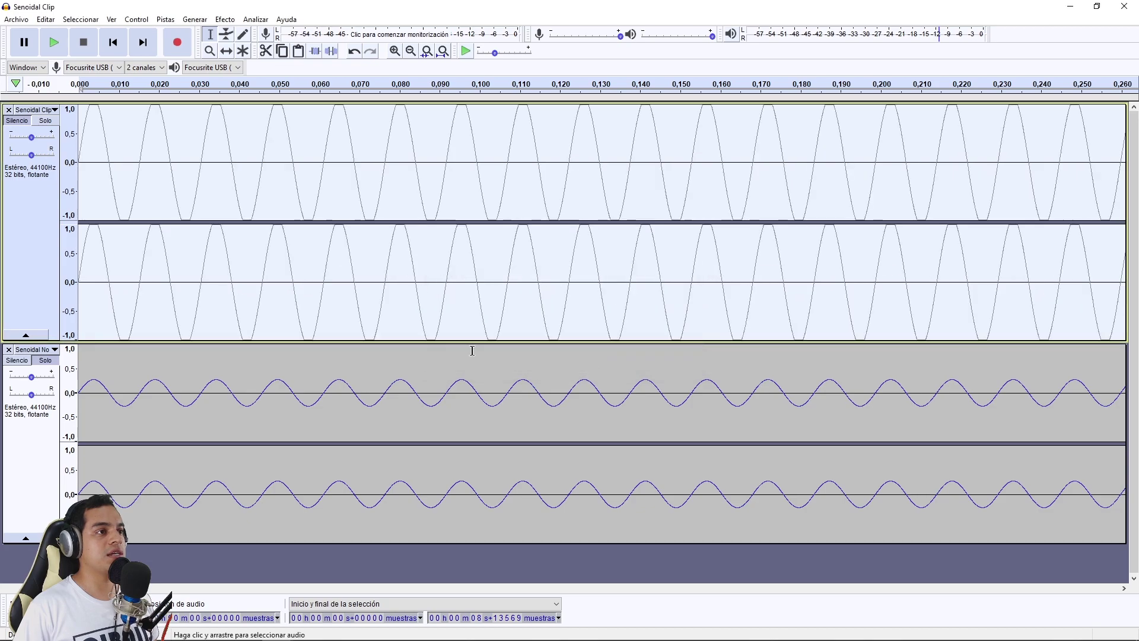
# Step: Normalize the whole Senoidal No track to a maximum amplitude of 0.0 dB with DC offset removal enabled
pyautogui.click(26, 462)
pyautogui.click(228, 21)
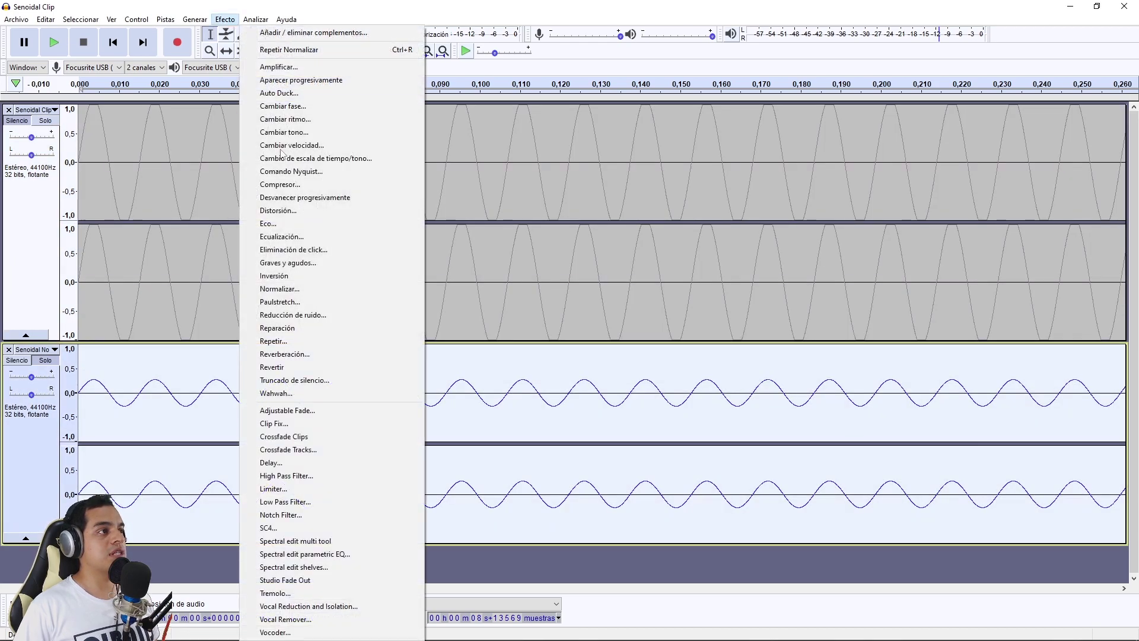
pyautogui.click(279, 288)
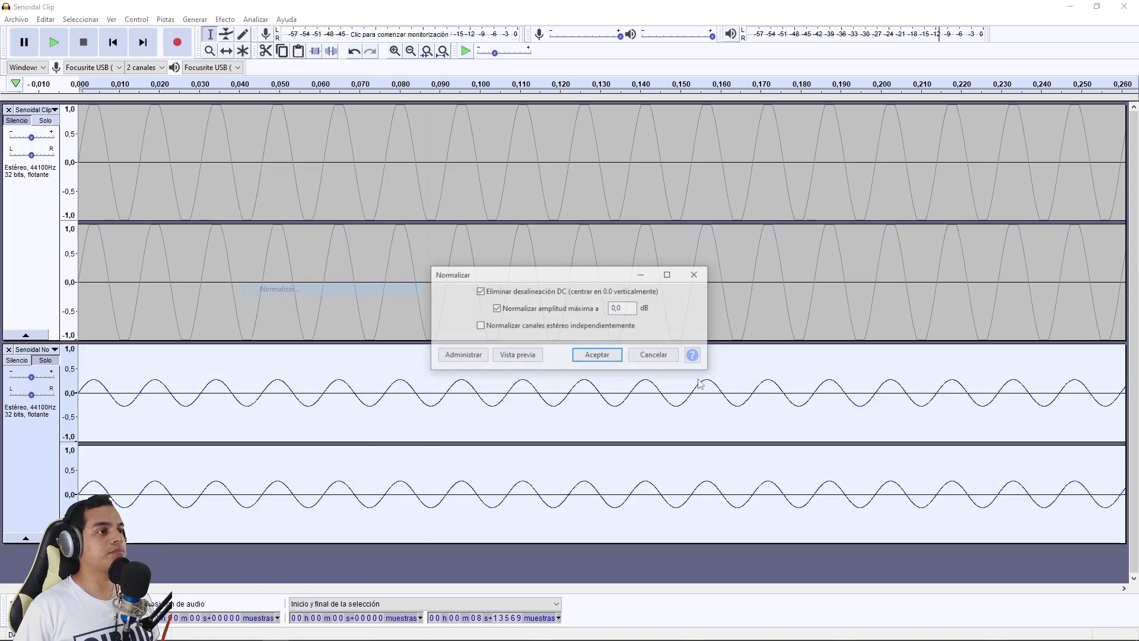
pyautogui.click(605, 359)
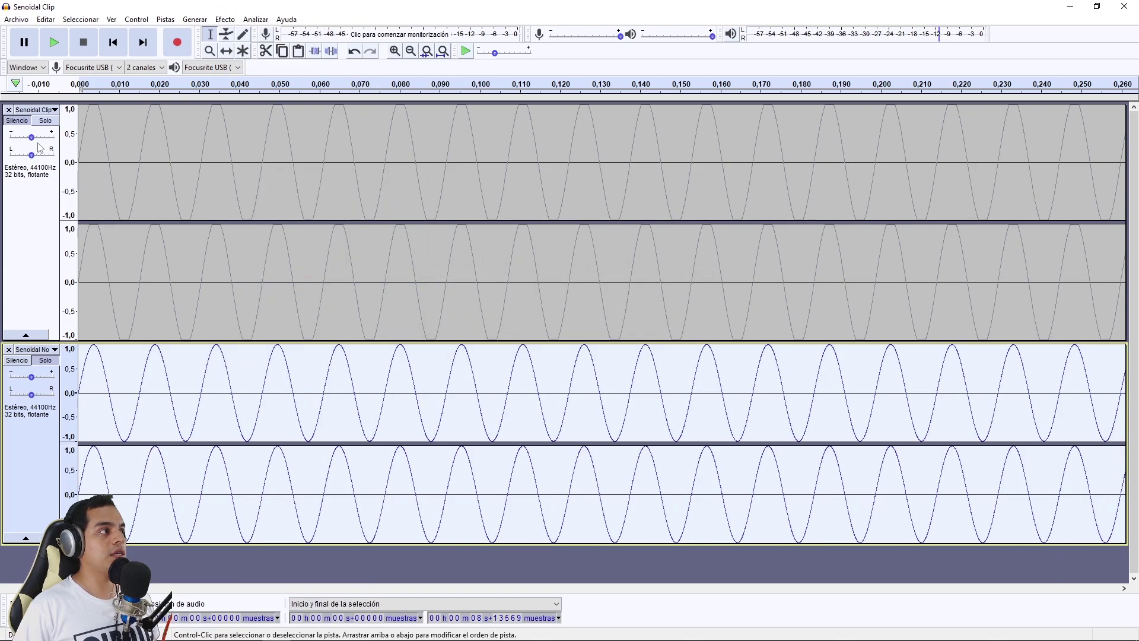
# Step: Lower the gain of the Senoidal Clip and Senoidal No tracks by the same amount
pyautogui.moveTo(31, 137); pyautogui.dragTo(21, 140)
pyautogui.moveTo(31, 377); pyautogui.dragTo(26, 385)
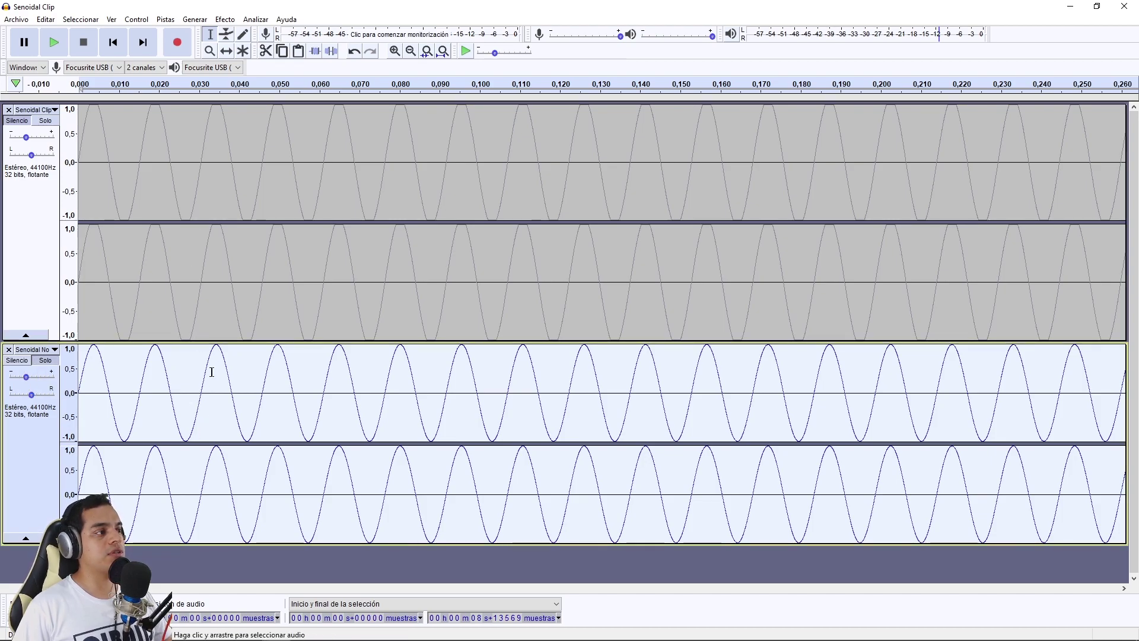
# Step: Resize both tracks so Senoidal Clip is the taller one, and switch the solo to it
pyautogui.moveTo(221, 343); pyautogui.dragTo(225, 259)
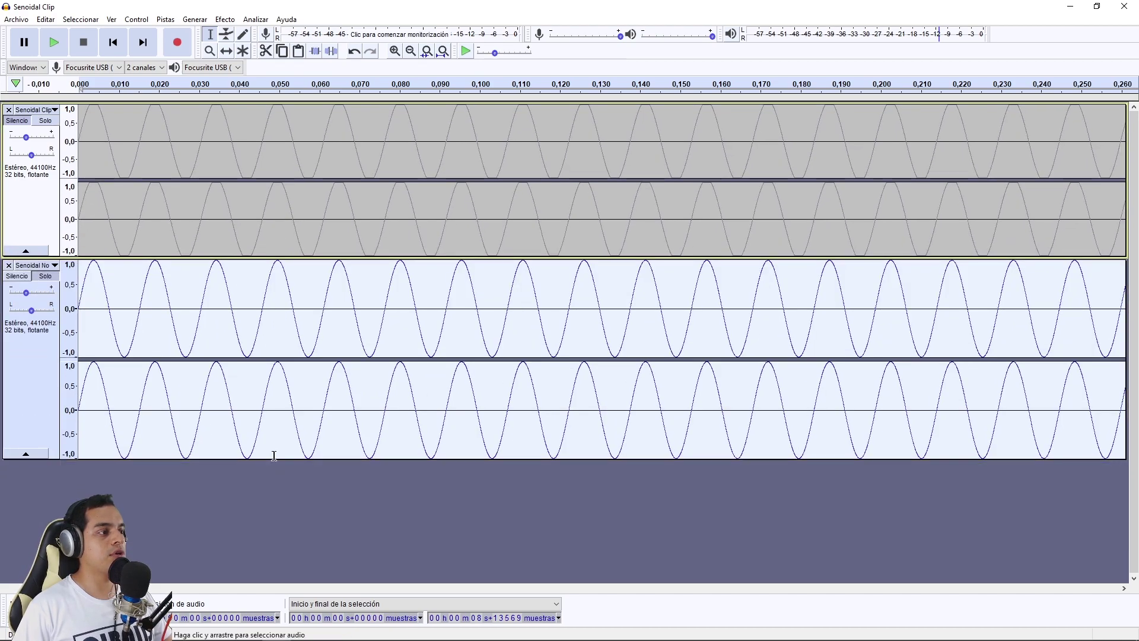
pyautogui.moveTo(268, 459); pyautogui.dragTo(279, 554)
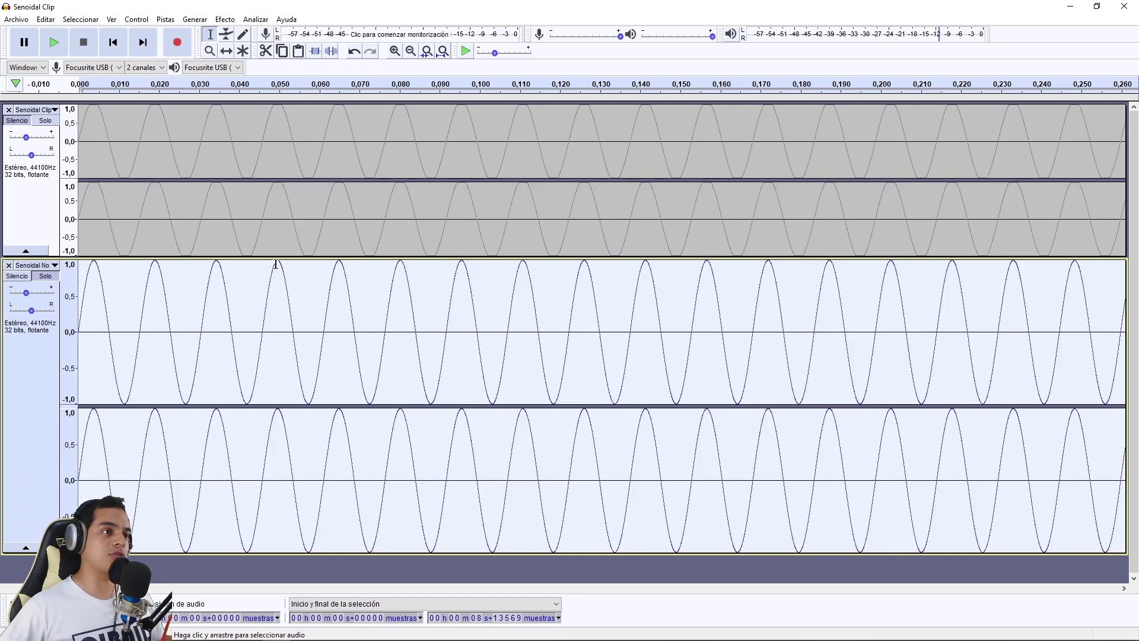
pyautogui.moveTo(313, 259)
pyautogui.mouseDown()
pyautogui.moveTo(314, 325)
pyautogui.moveTo(320, 261)
pyautogui.mouseUp()
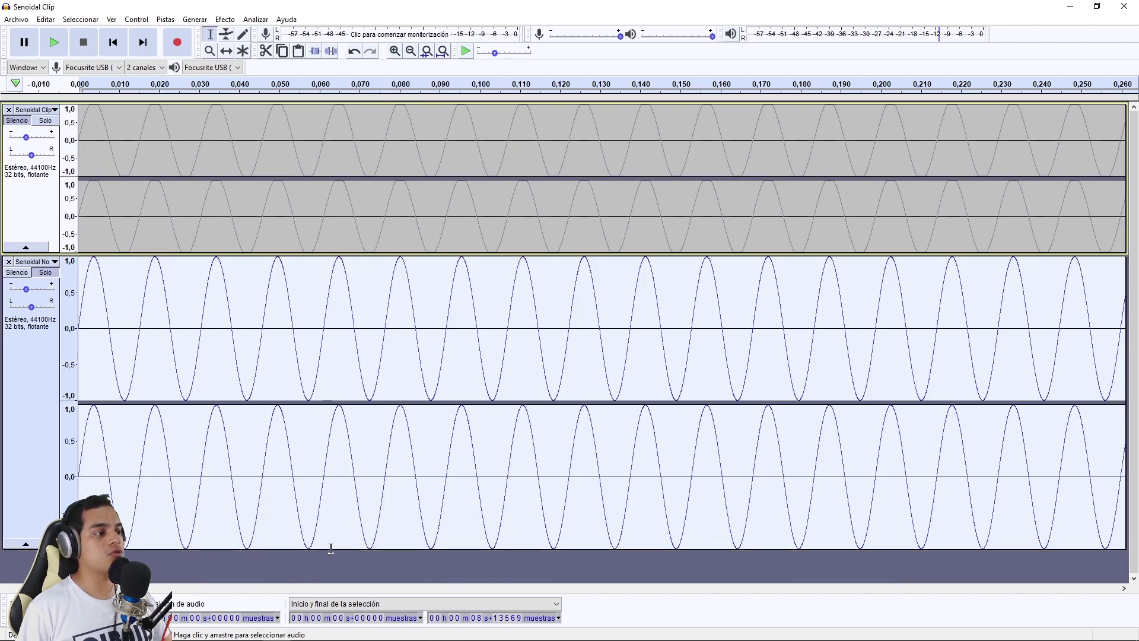
pyautogui.moveTo(329, 550); pyautogui.dragTo(350, 442)
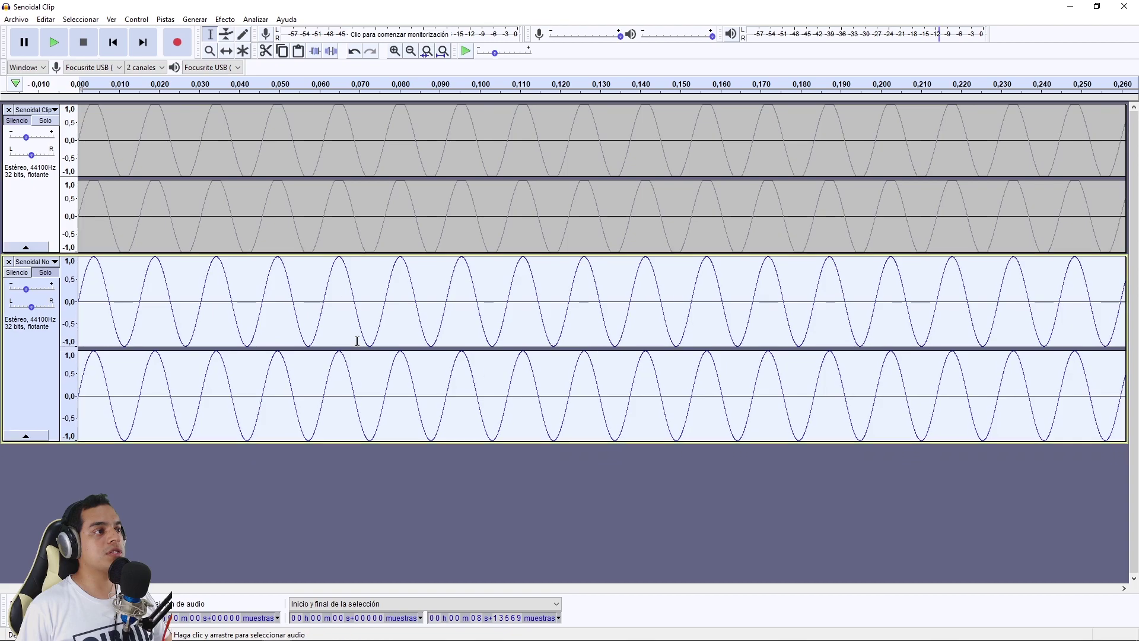
pyautogui.moveTo(364, 253); pyautogui.dragTo(372, 387)
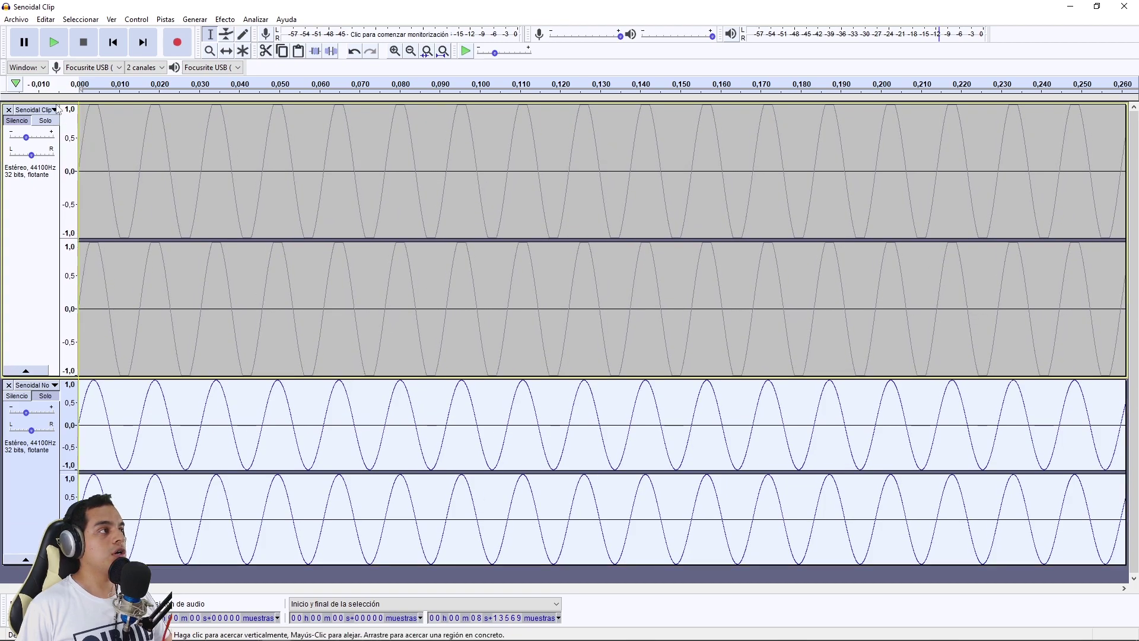
pyautogui.click(42, 121)
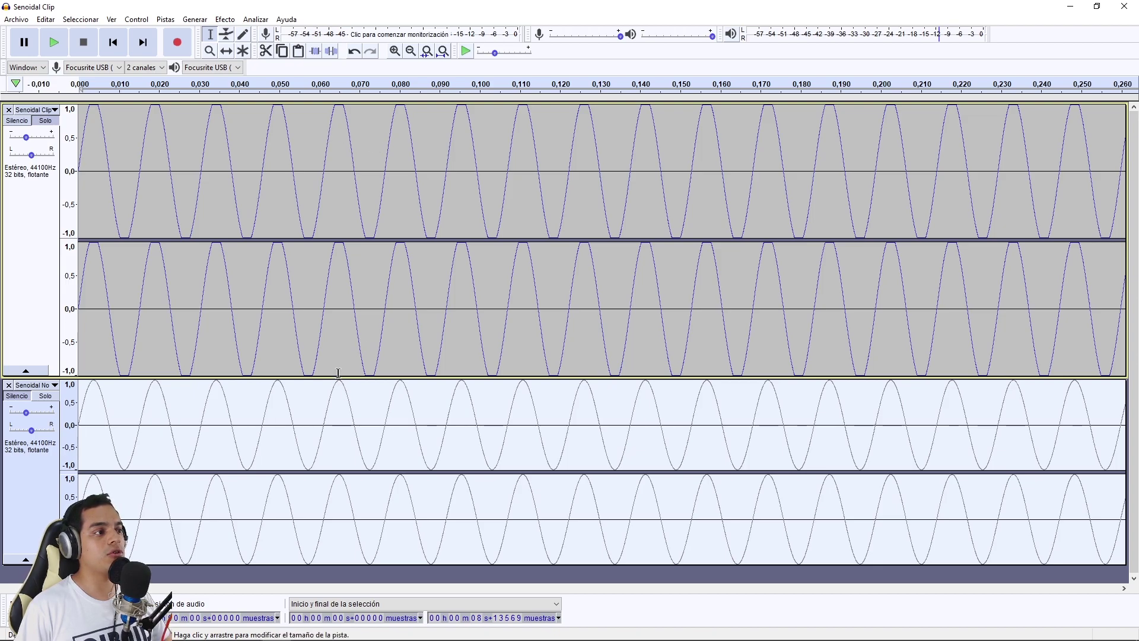
# Step: Select the wave crest near 0.065 s in the Senoidal No track and compare both tracks' peaks down to individual samples
pyautogui.moveTo(335, 395); pyautogui.dragTo(344, 396)
pyautogui.hotkey('ctrl', '1')
pyautogui.hotkey('ctrl', '1')
pyautogui.hotkey('ctrl', '1')
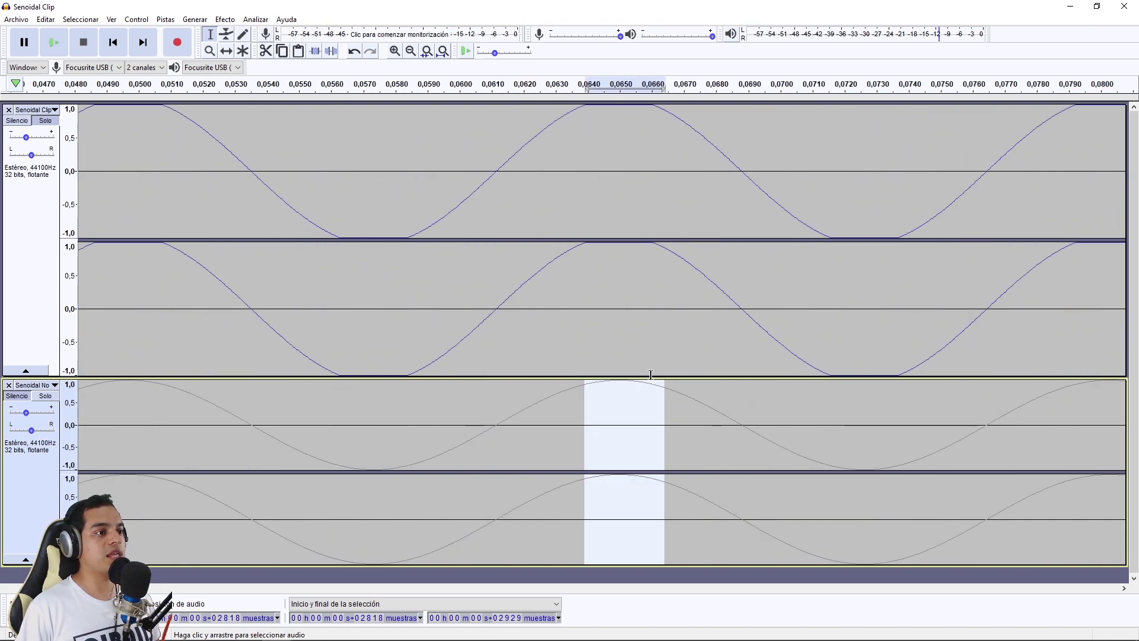
pyautogui.hotkey('ctrl', '1')
pyautogui.hotkey('ctrl', '1')
pyautogui.hotkey('ctrl', '1')
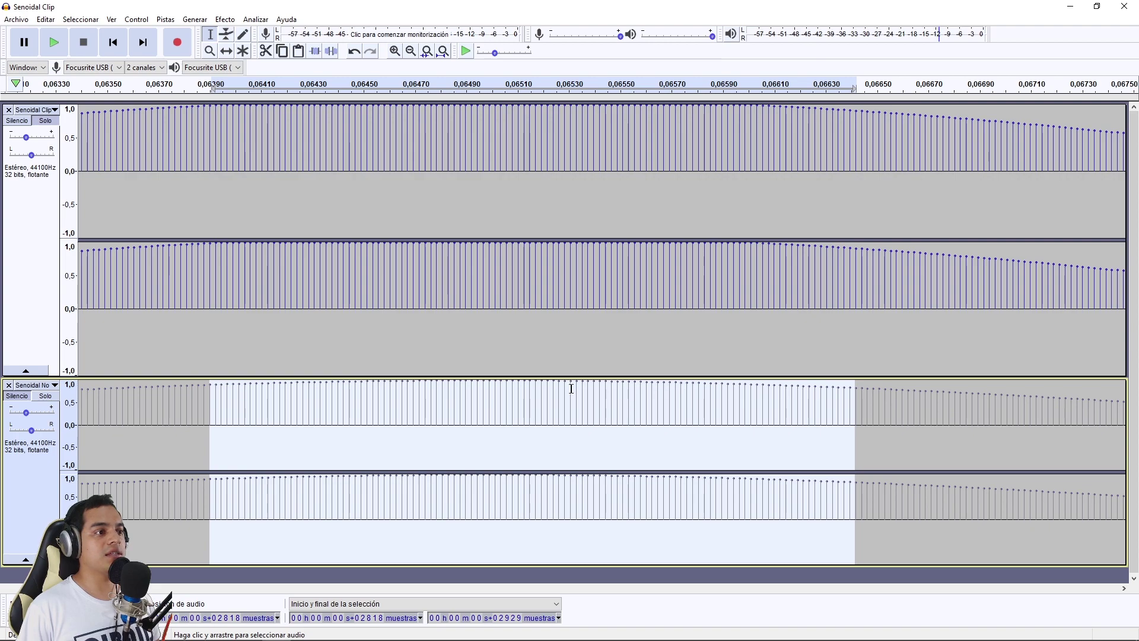
pyautogui.scroll(-2, 241, 256)
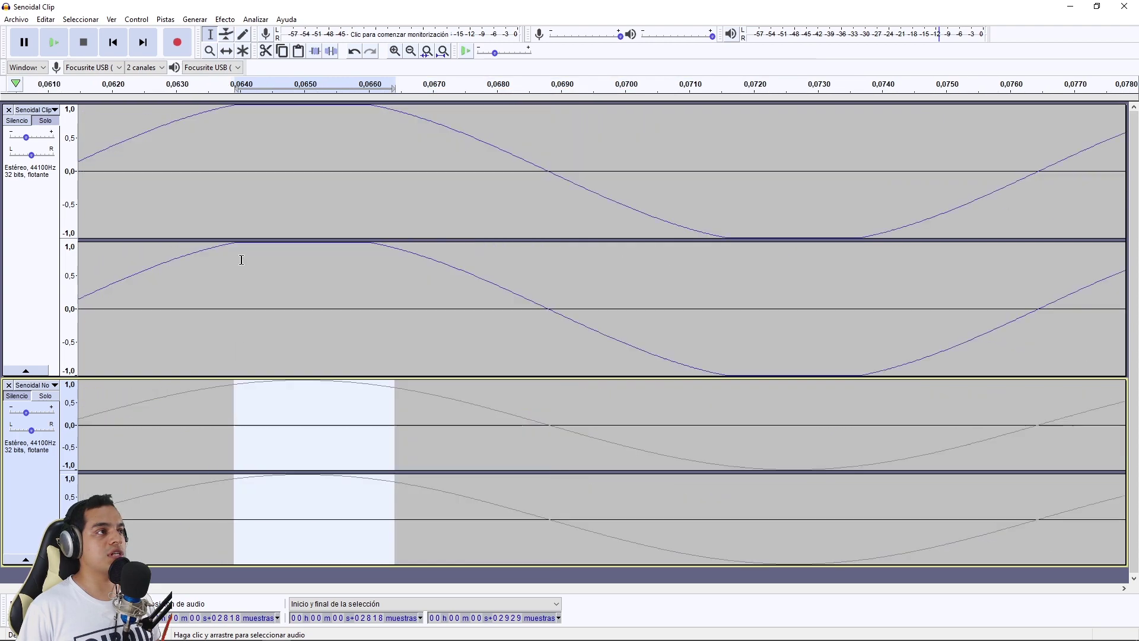
pyautogui.scroll(-3, 223, 233)
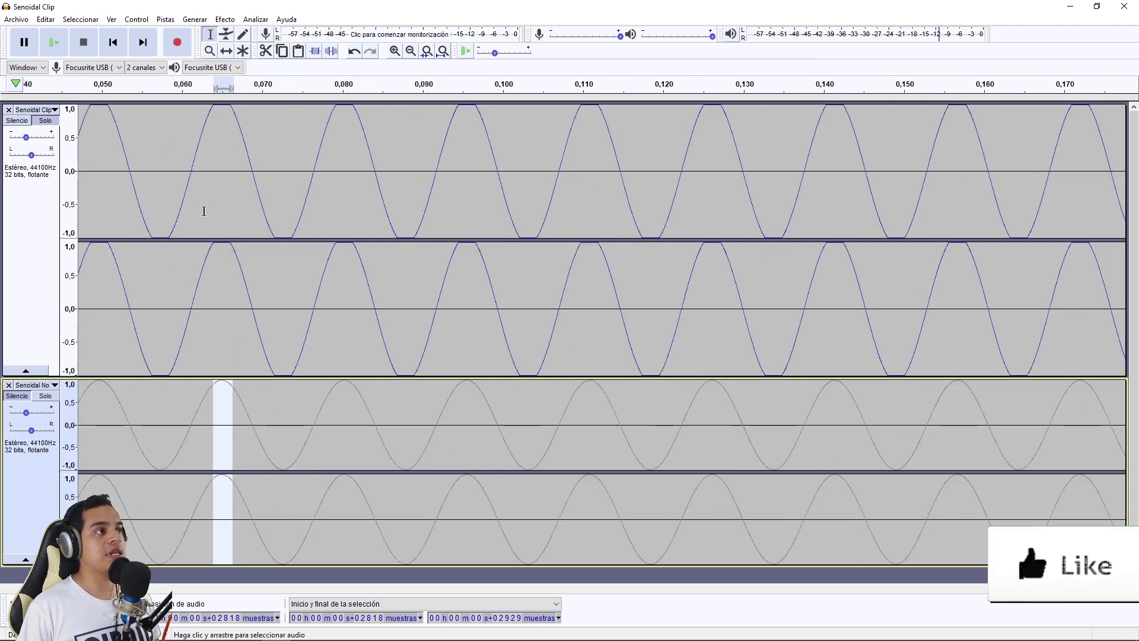
# Step: Select the whole Senoidal Clip track and examine its clipped waveform across the recording
pyautogui.scroll(-1, 215, 186)
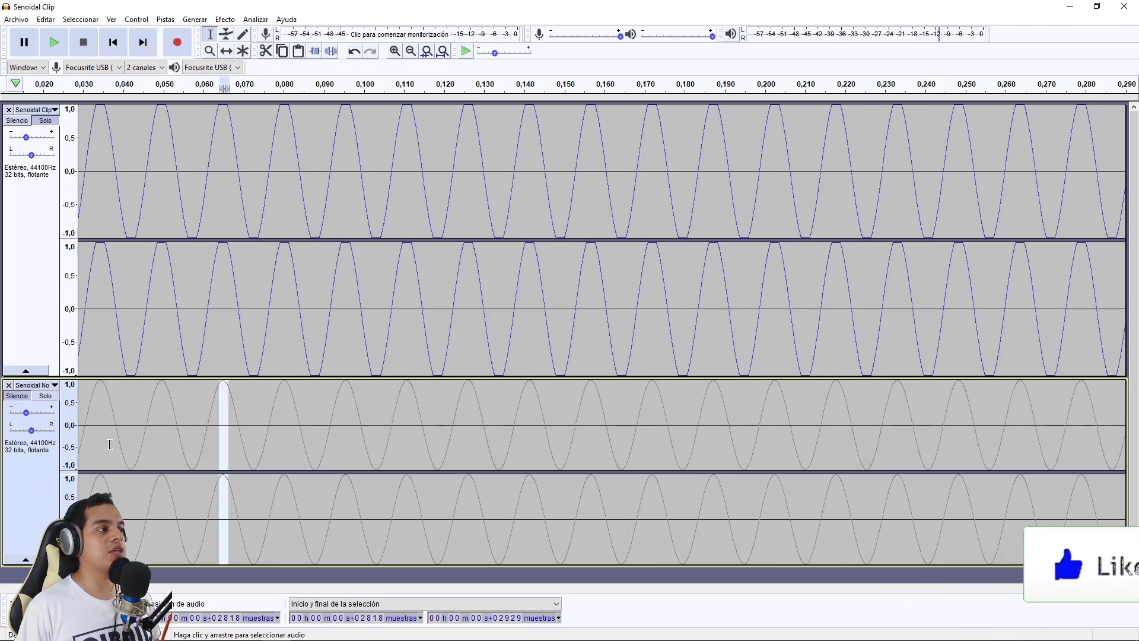
pyautogui.keyDown('ctrl'); pyautogui.click(44, 482); pyautogui.keyUp('ctrl')
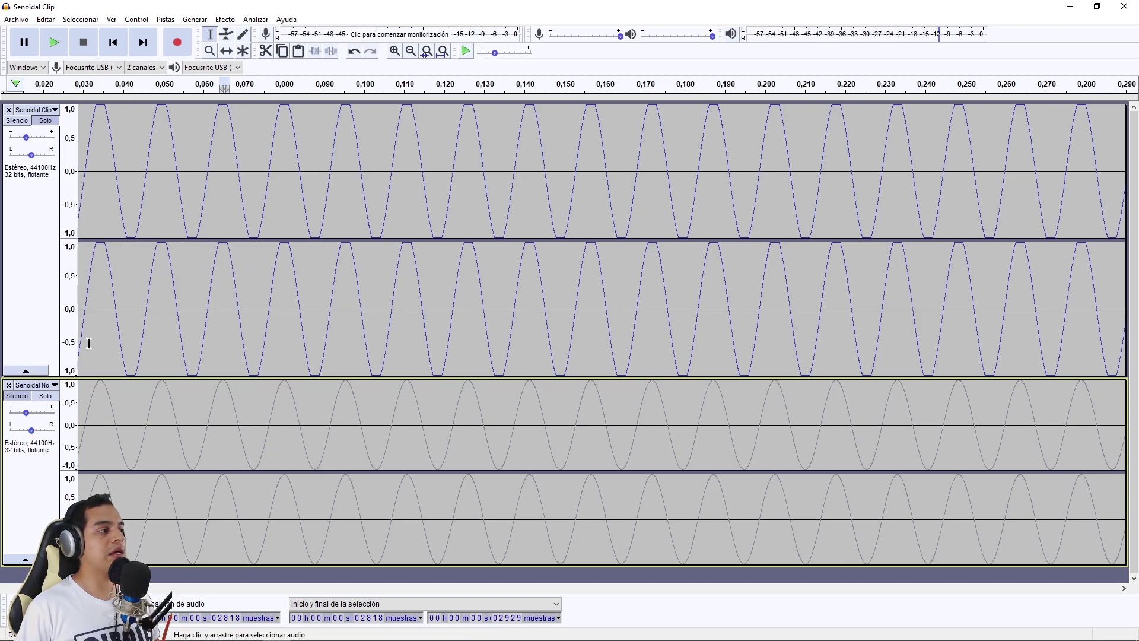
pyautogui.click(37, 242)
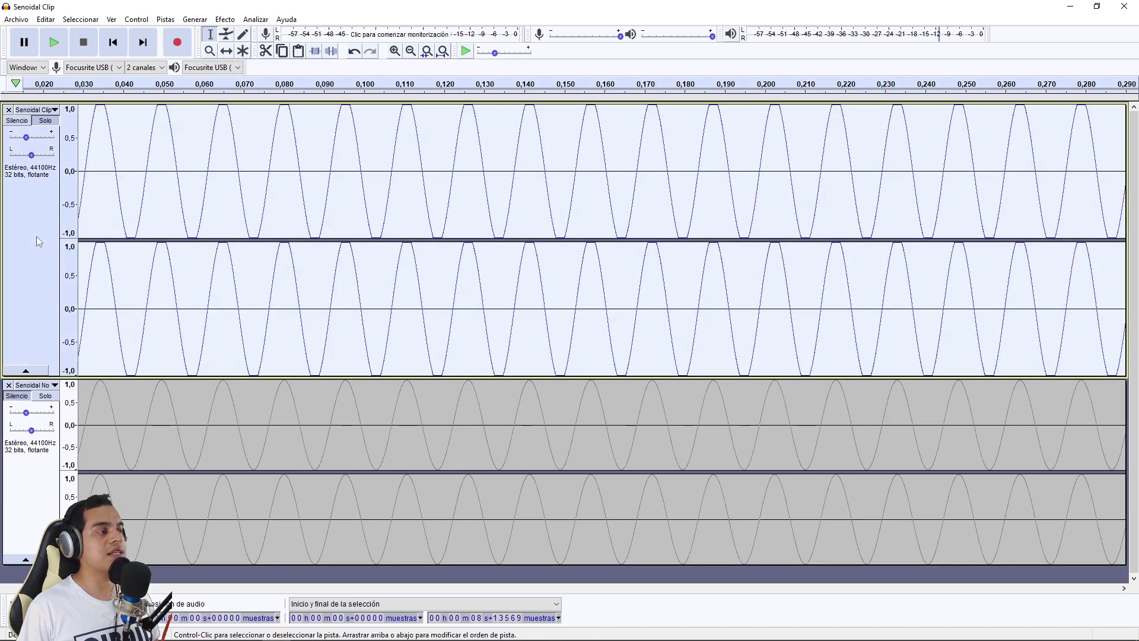
pyautogui.hotkey('ctrl', '3')
pyautogui.hotkey('ctrl', '3')
pyautogui.hotkey('ctrl', '3')
pyautogui.hotkey('ctrl', '3')
pyautogui.hotkey('ctrl', '3')
pyautogui.hotkey('ctrl', '3')
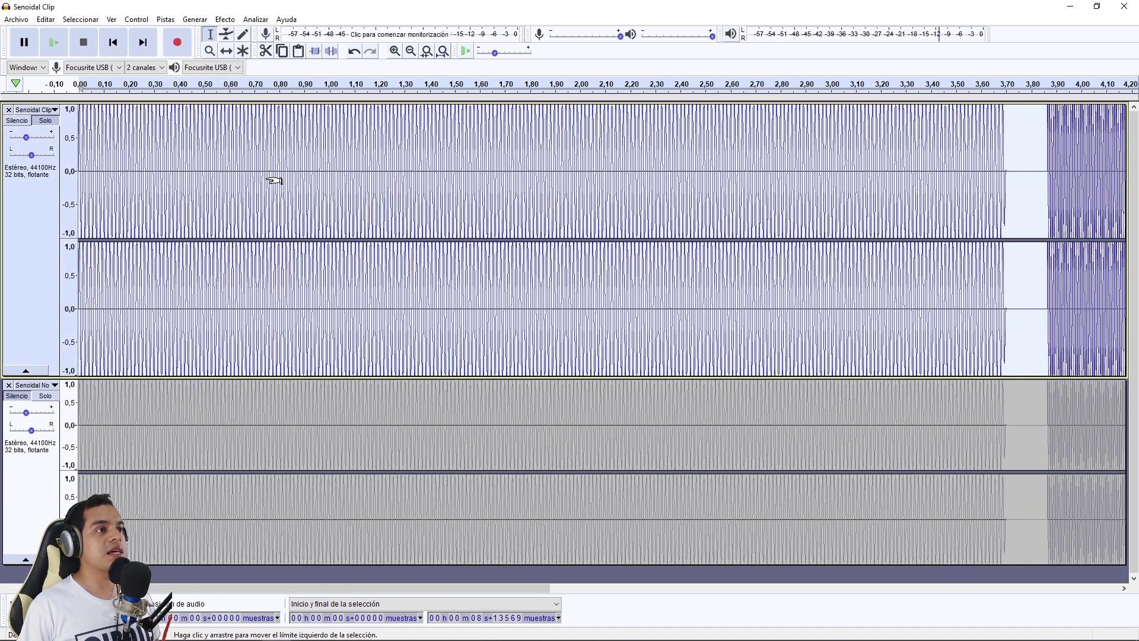
pyautogui.hotkey('ctrl', '1')
pyautogui.hotkey('ctrl', '1')
pyautogui.hotkey('ctrl', '1')
pyautogui.hotkey('ctrl', '1')
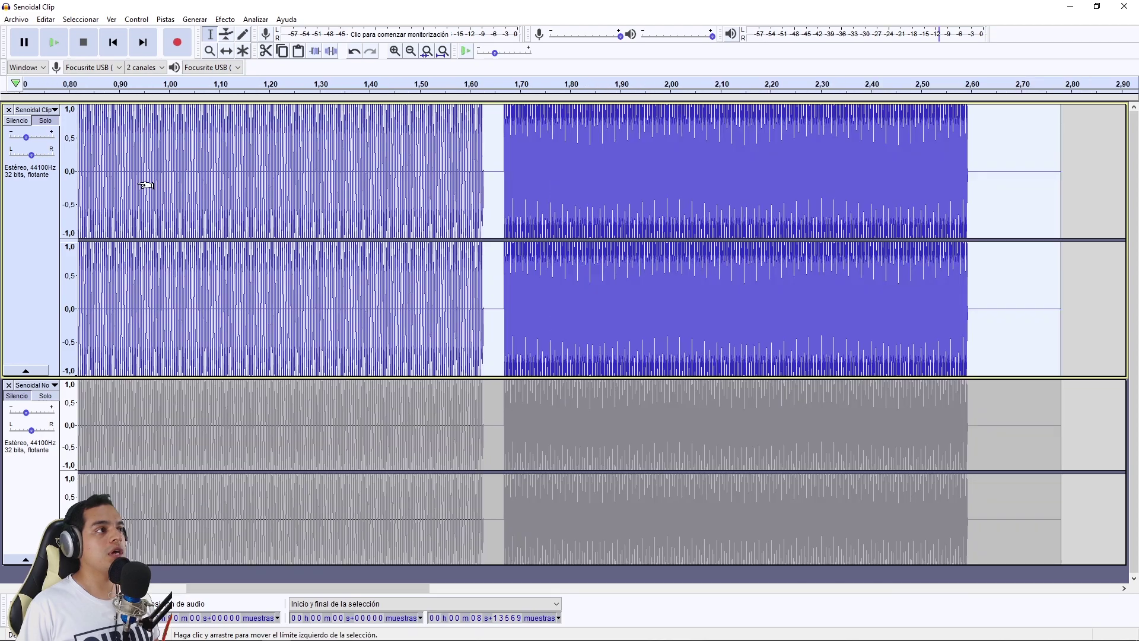
# Step: Apply Clip Fix to the whole Senoidal Clip track with a 100% clipping threshold and a -2.70 dB amplitude reduction
pyautogui.moveTo(262, 167); pyautogui.dragTo(409, 145)
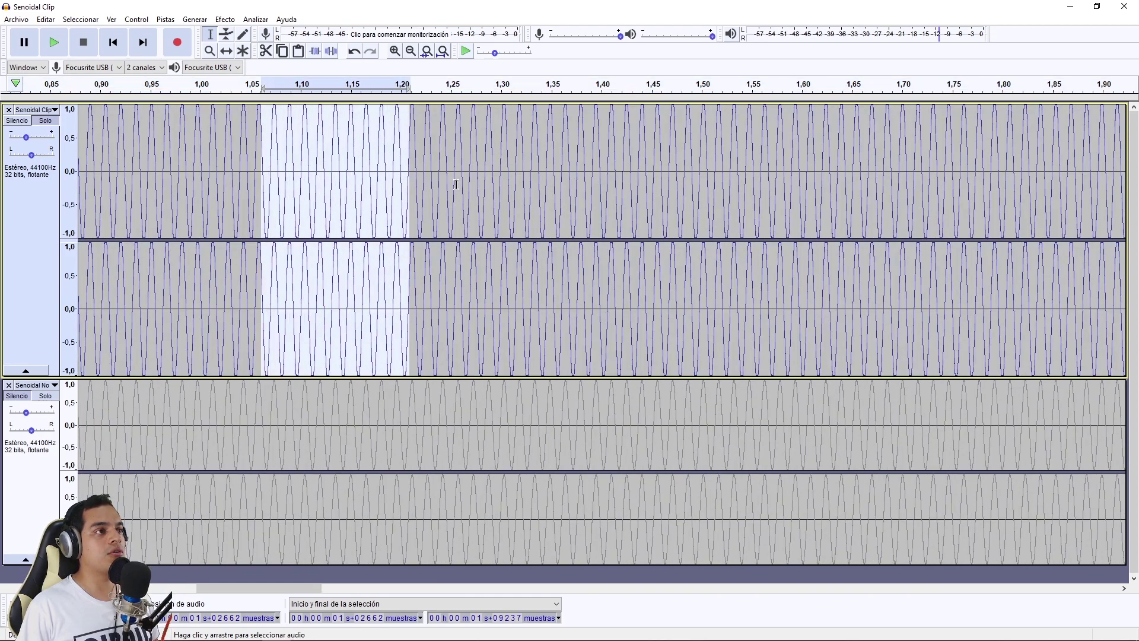
pyautogui.click(24, 225)
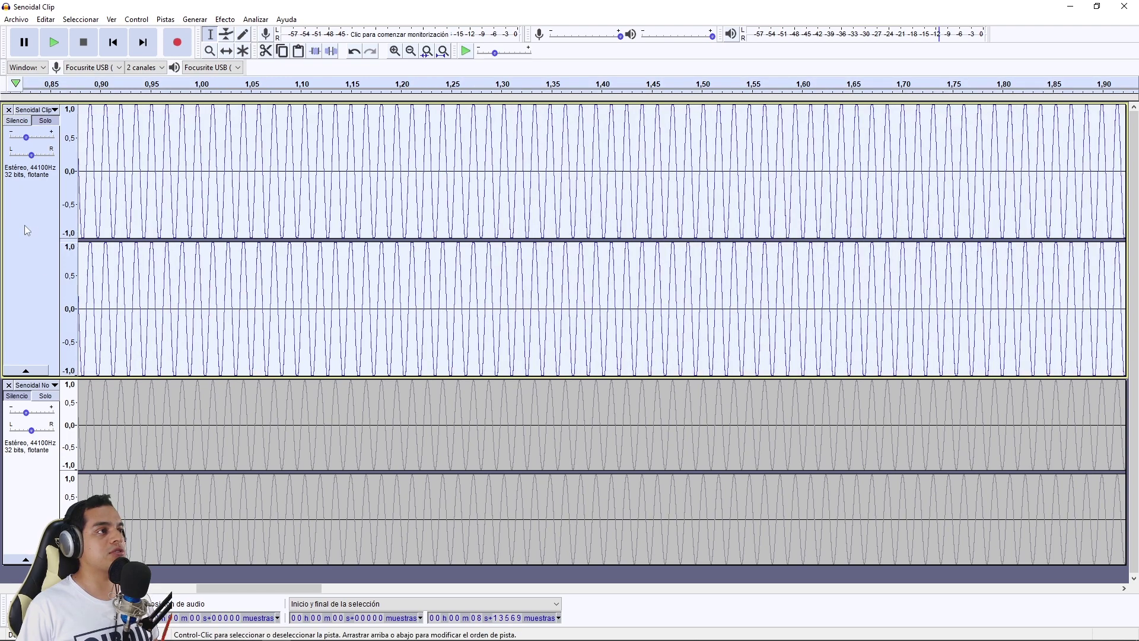
pyautogui.click(223, 21)
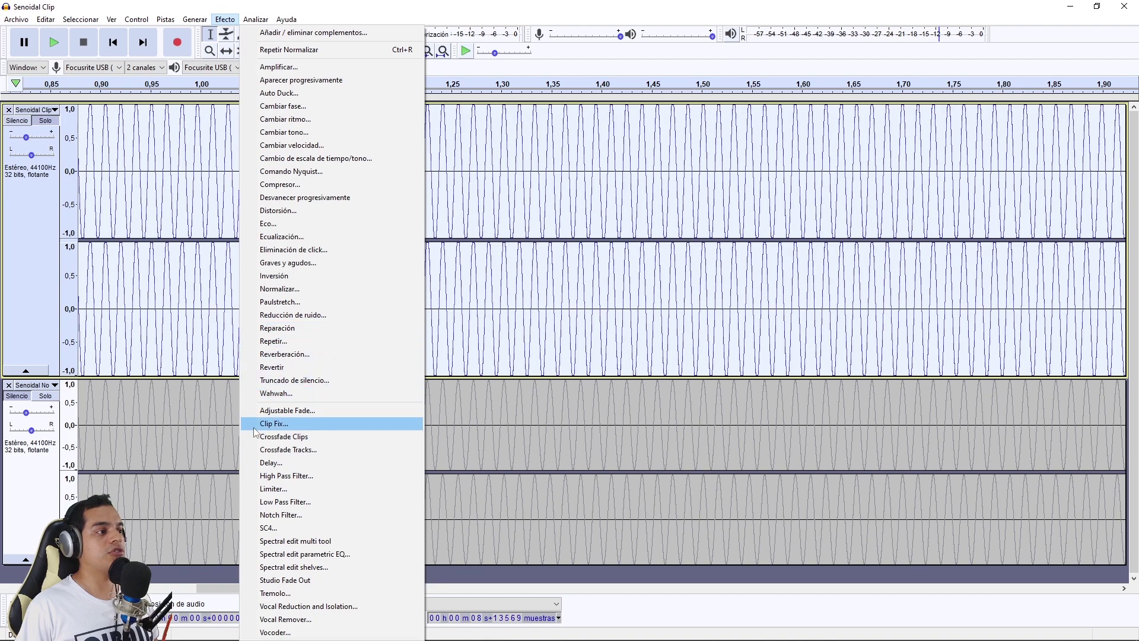
pyautogui.click(279, 425)
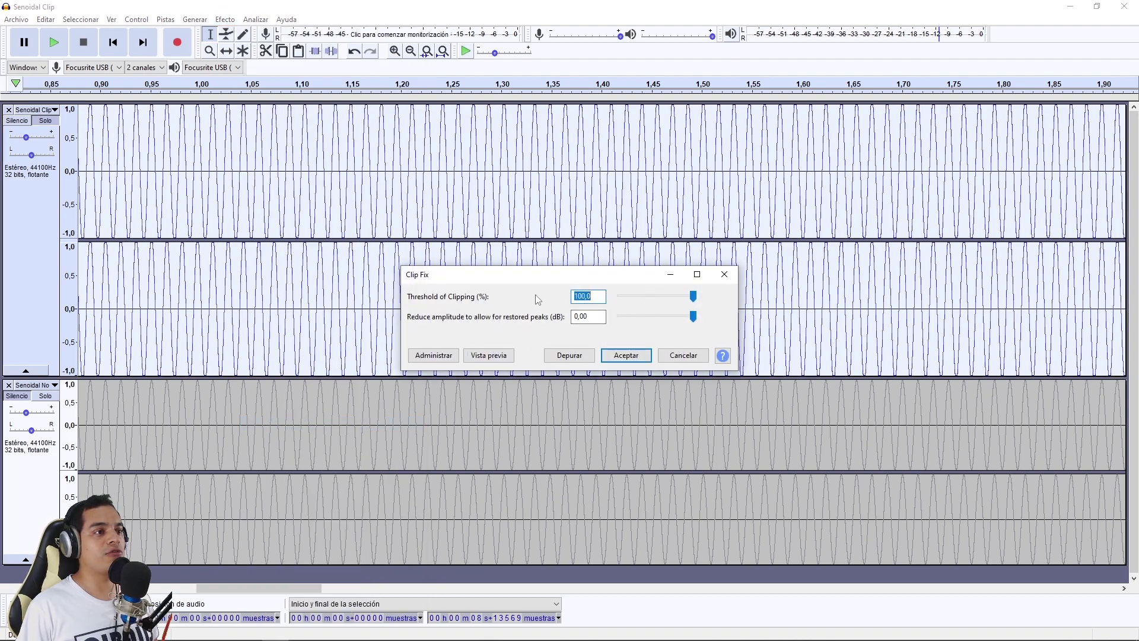
pyautogui.click(692, 296)
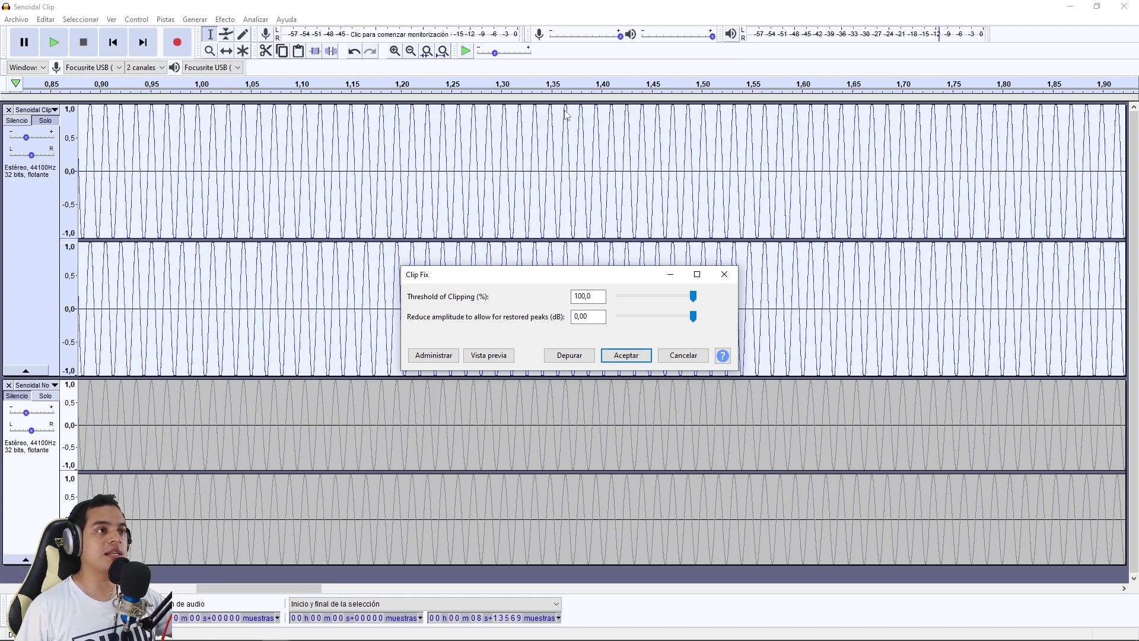
pyautogui.click(589, 319)
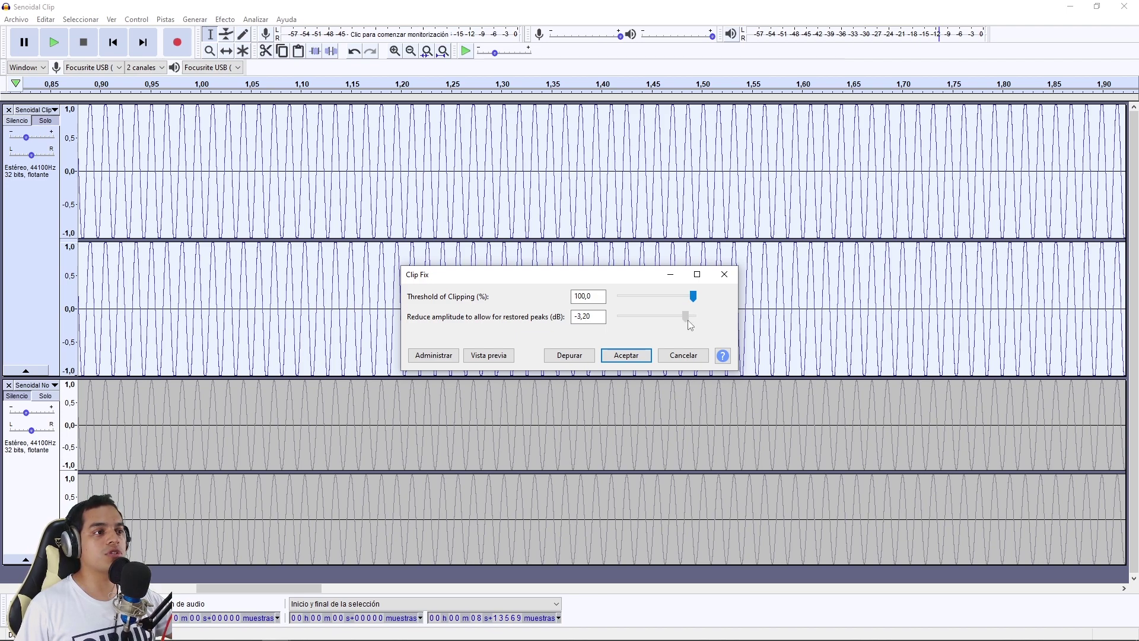
pyautogui.moveTo(687, 320); pyautogui.dragTo(689, 320)
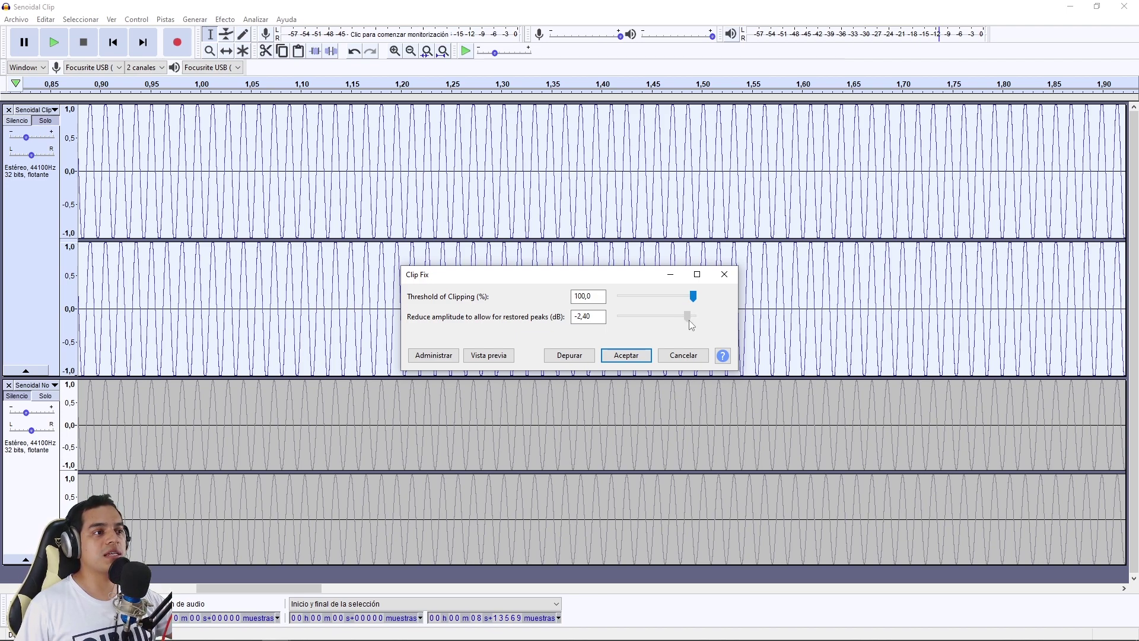
pyautogui.click(641, 357)
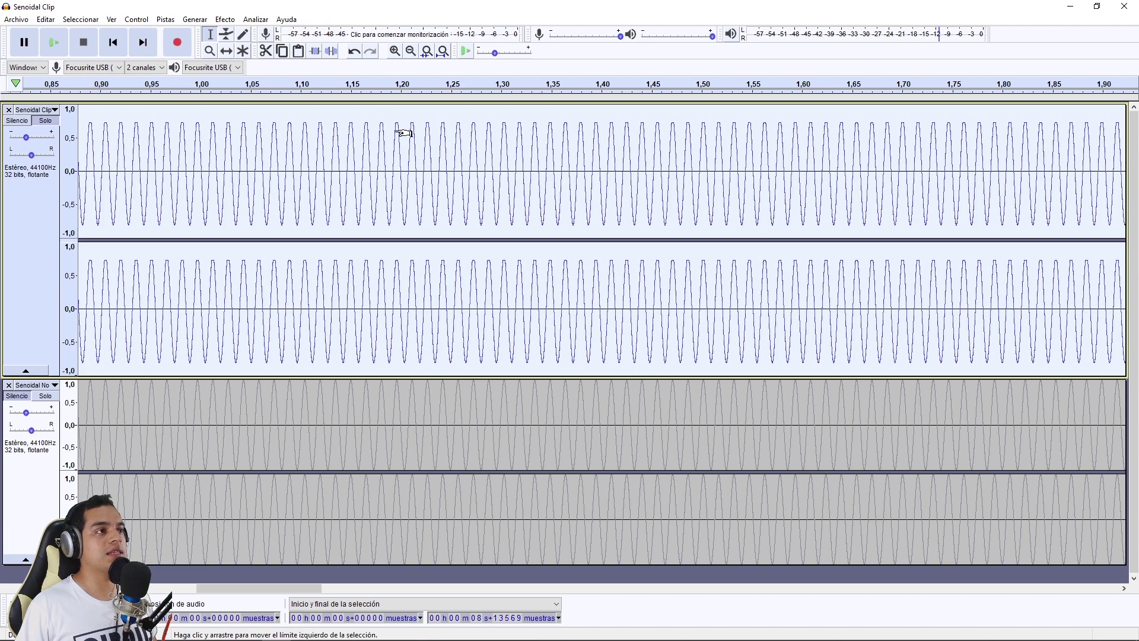
# Step: Check the Senoidal Clip peaks up close and apply Clip Fix again with a 97% threshold and a -4.40 dB amplitude reduction
pyautogui.scroll(4, 401, 129)
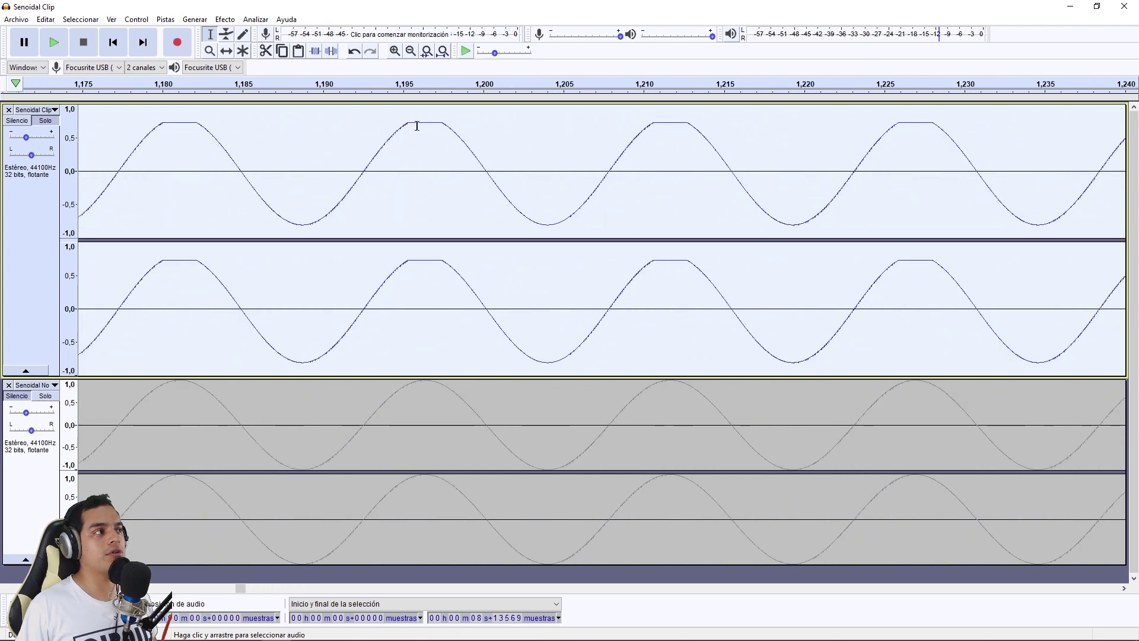
pyautogui.click(226, 19)
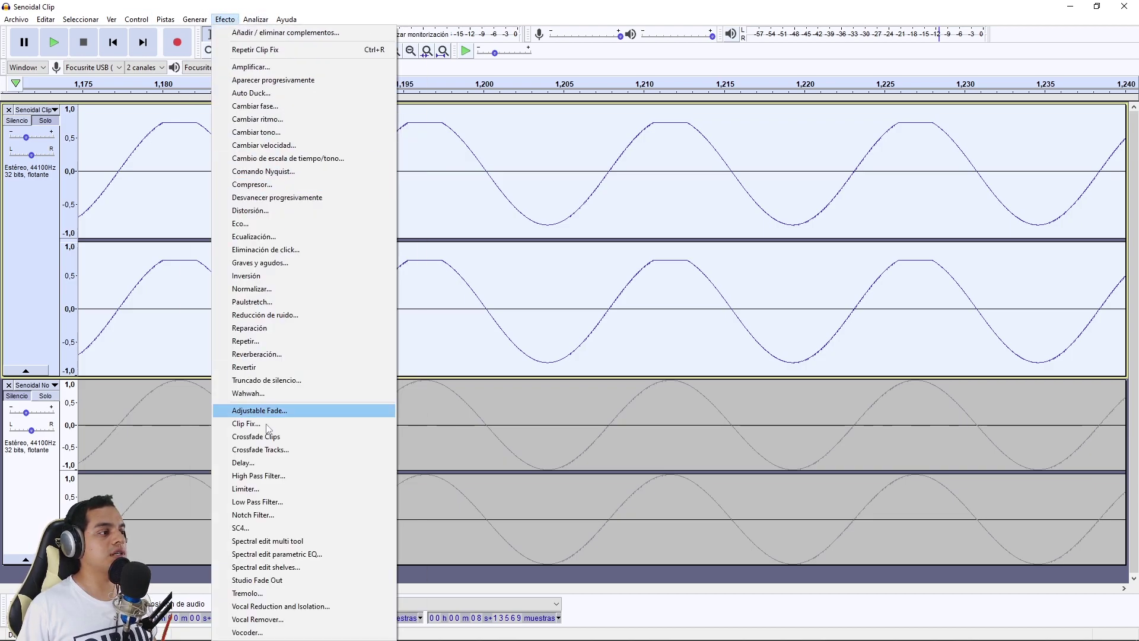
pyautogui.click(245, 423)
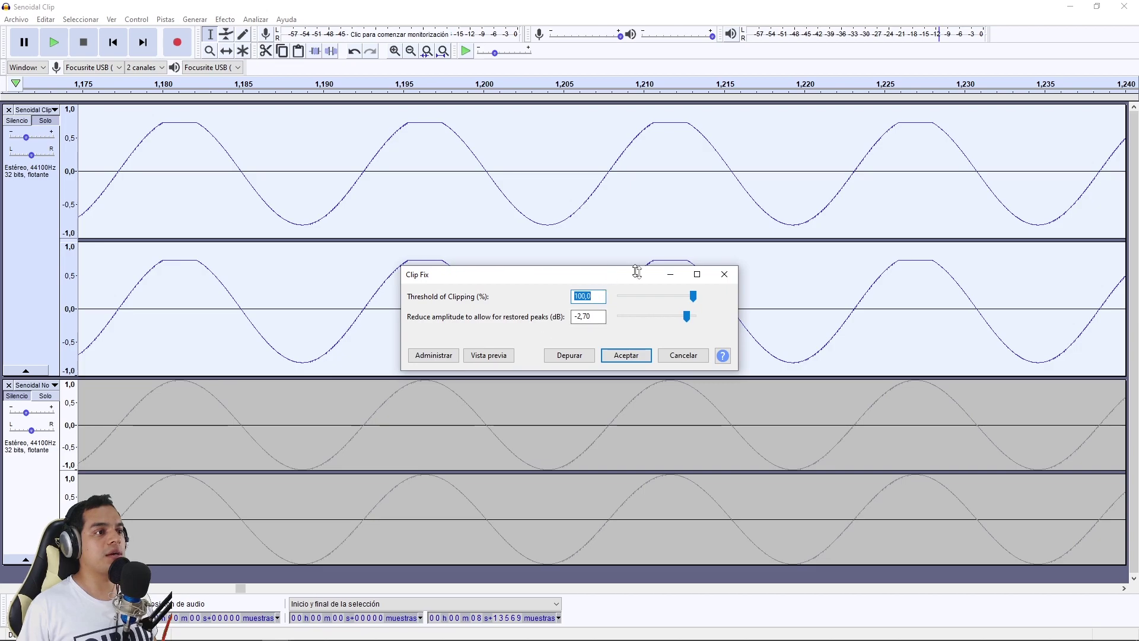
pyautogui.moveTo(620, 278); pyautogui.dragTo(769, 309)
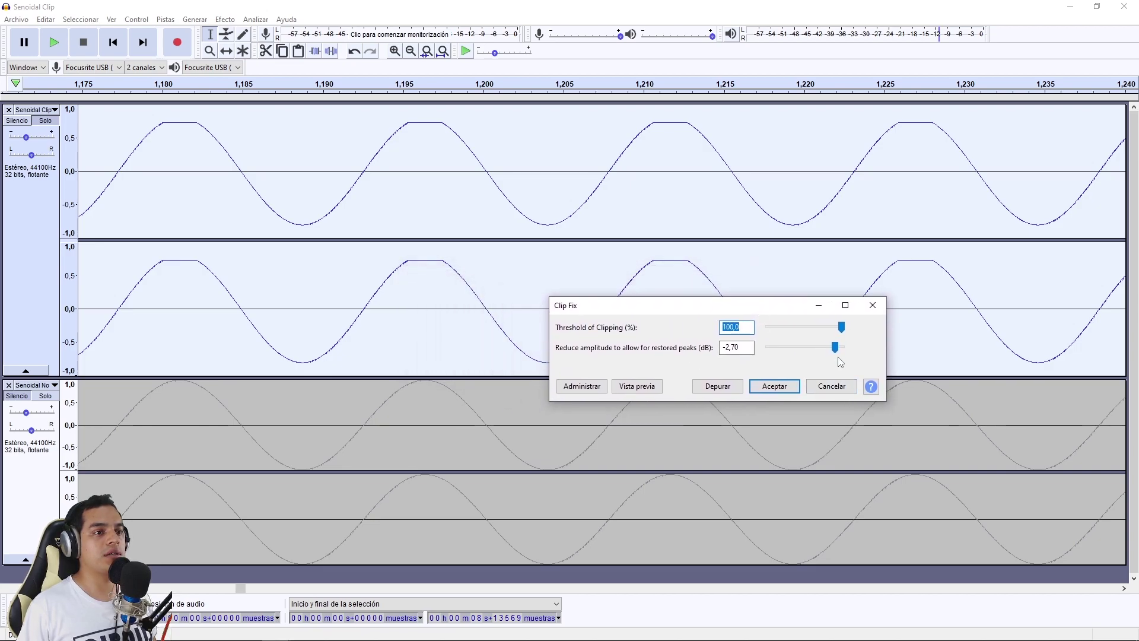
pyautogui.moveTo(834, 347); pyautogui.dragTo(832, 348)
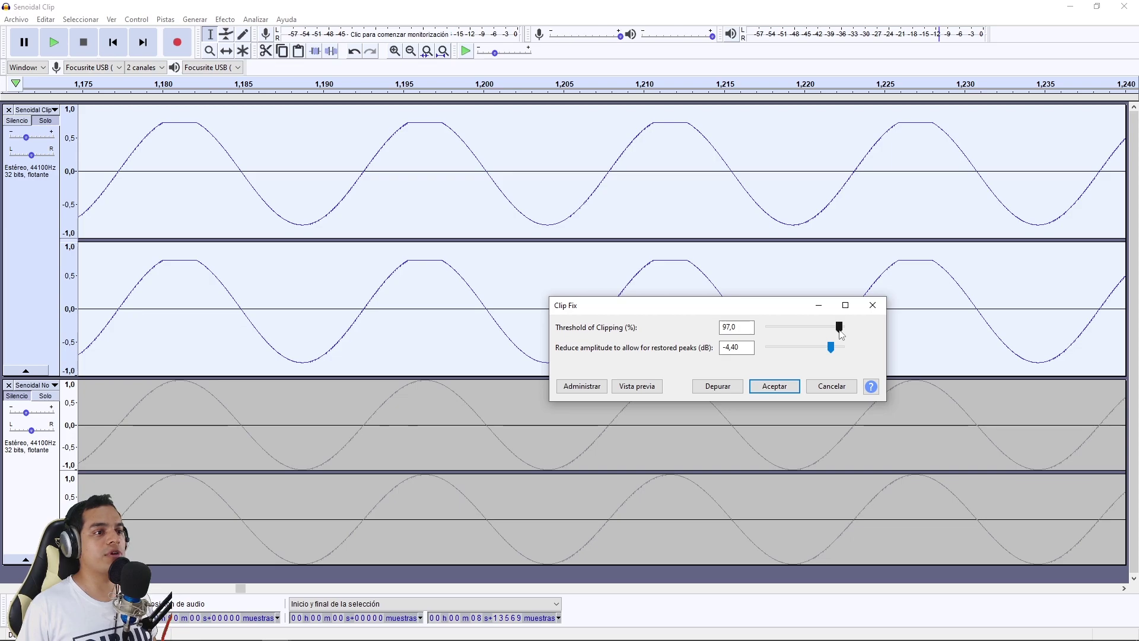
pyautogui.click(782, 385)
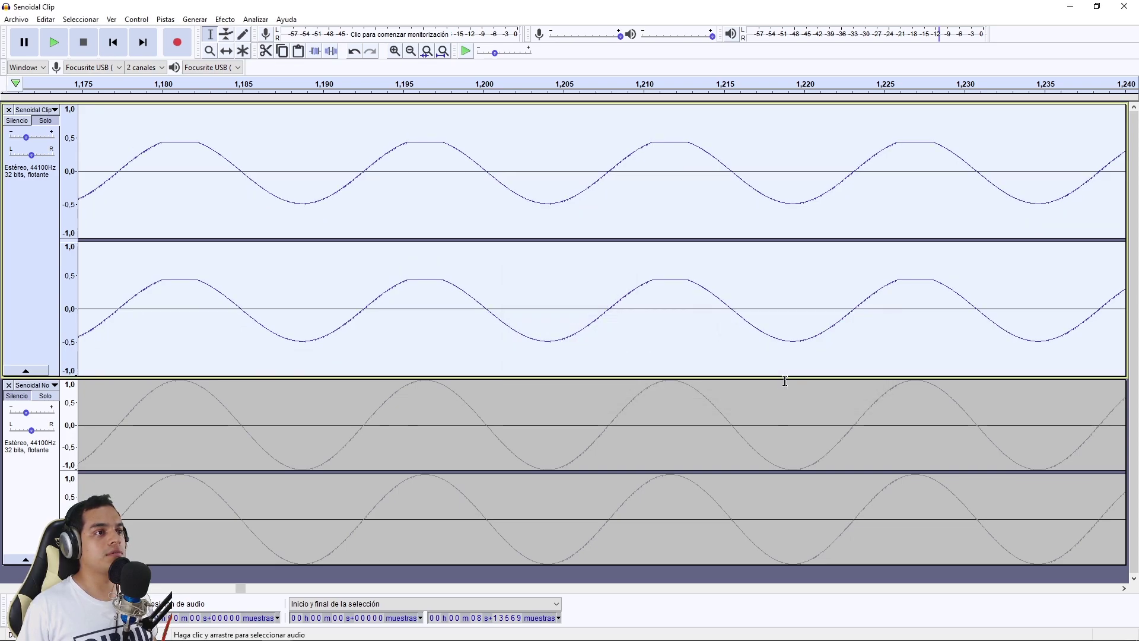
# Step: Inspect the Senoidal Clip crests, then play Senoidal Clip and Senoidal No one after the other, each soloed, to compare their sound
pyautogui.scroll(-4, 386, 219)
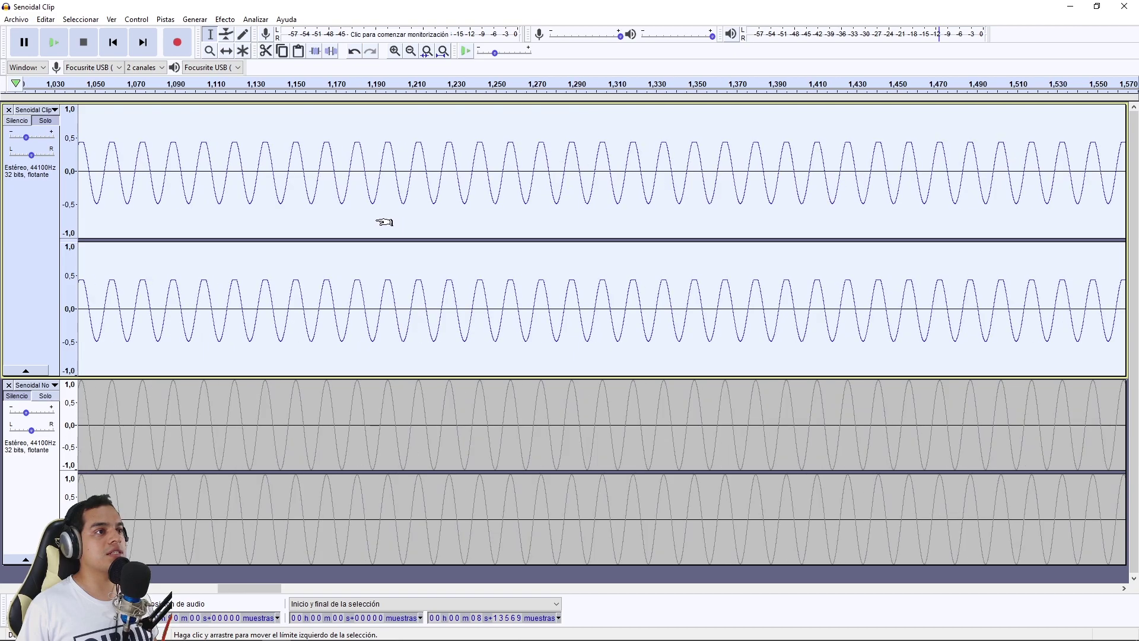
pyautogui.scroll(2, 378, 206)
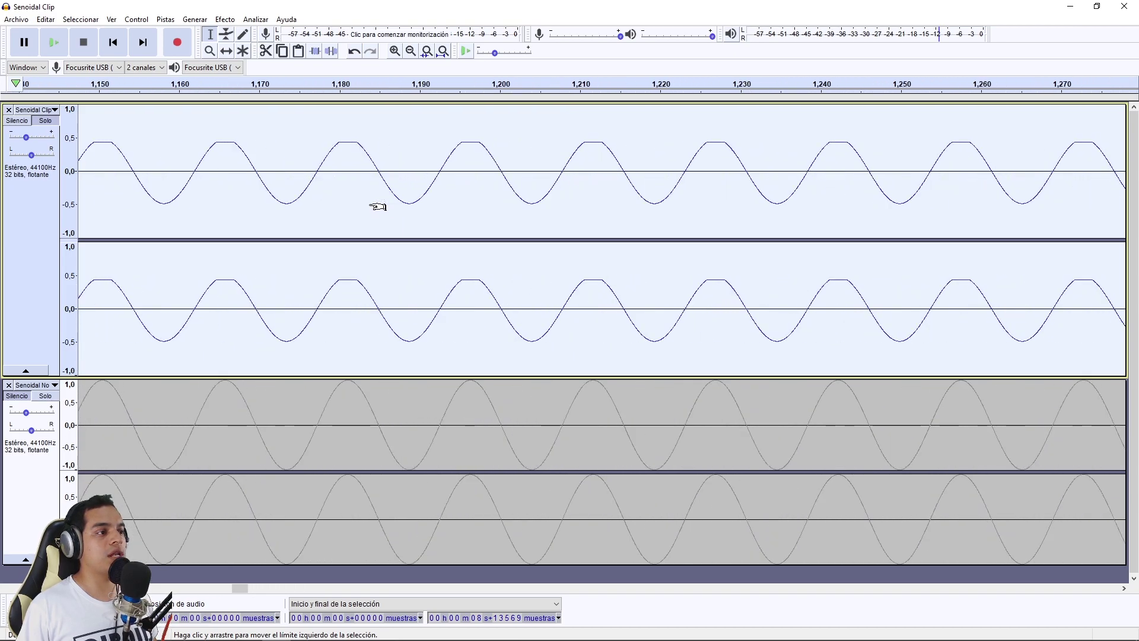
pyautogui.scroll(1, 378, 206)
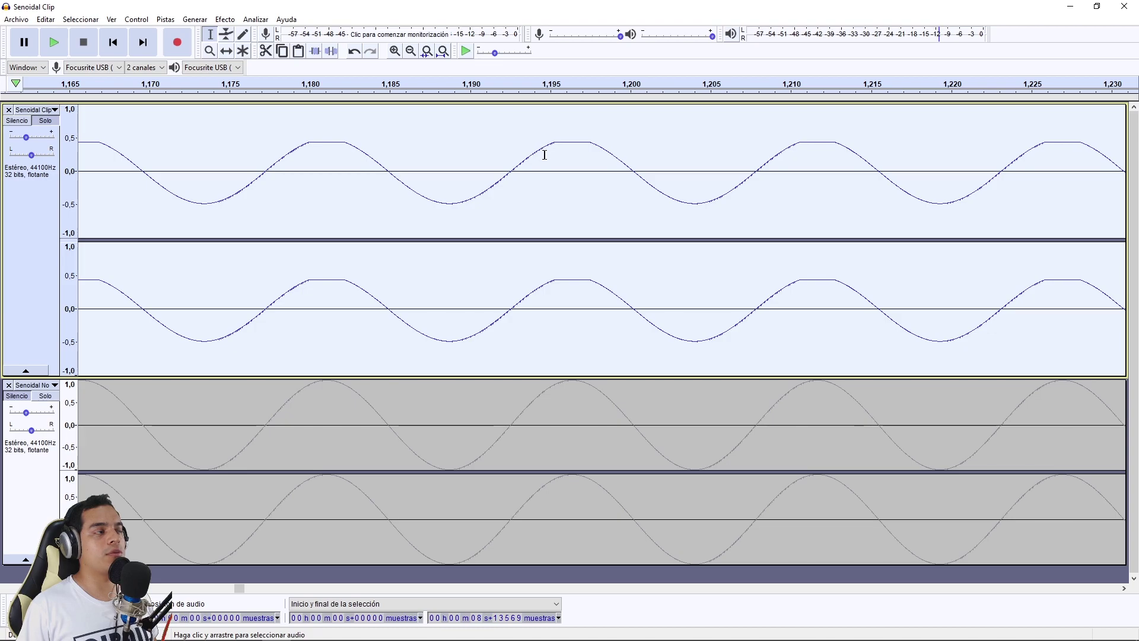
pyautogui.click(49, 46)
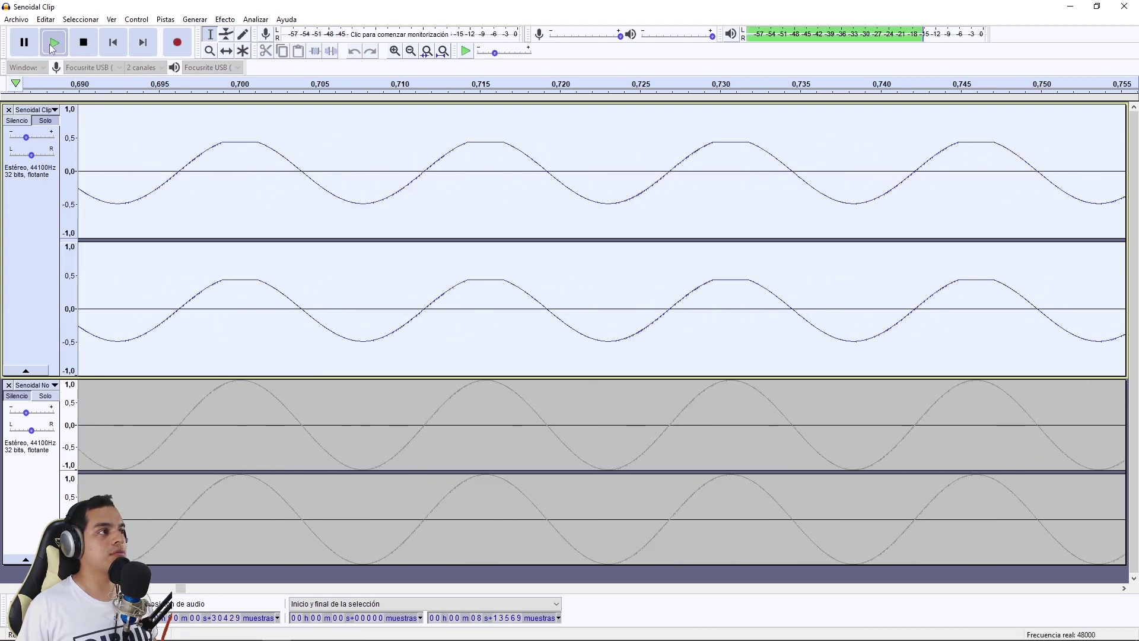
pyautogui.click(84, 43)
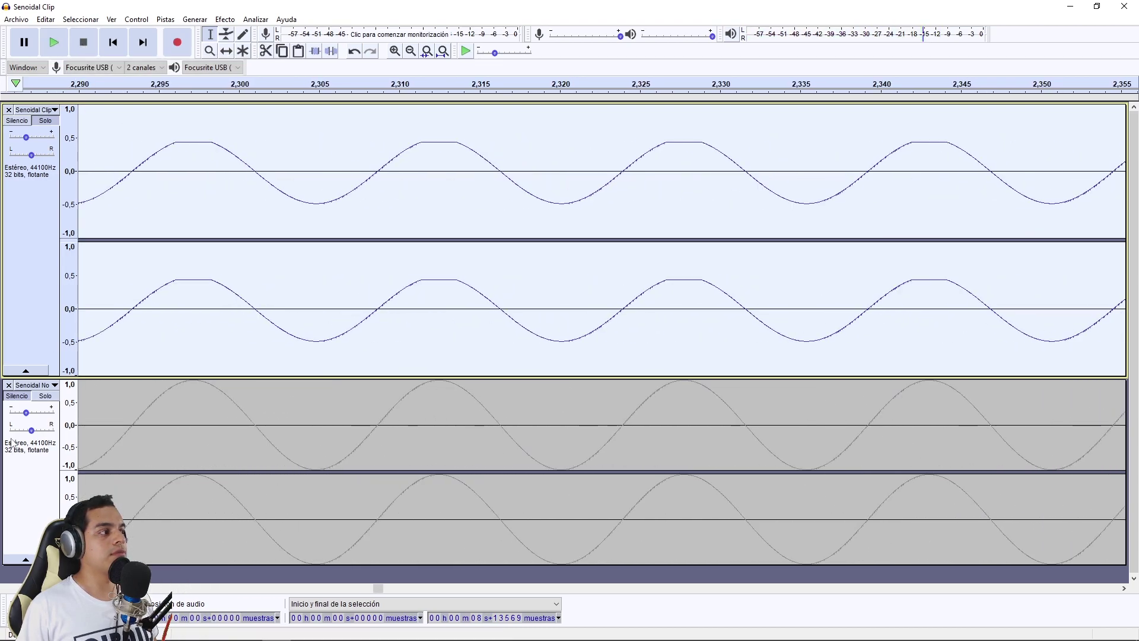
pyautogui.click(62, 48)
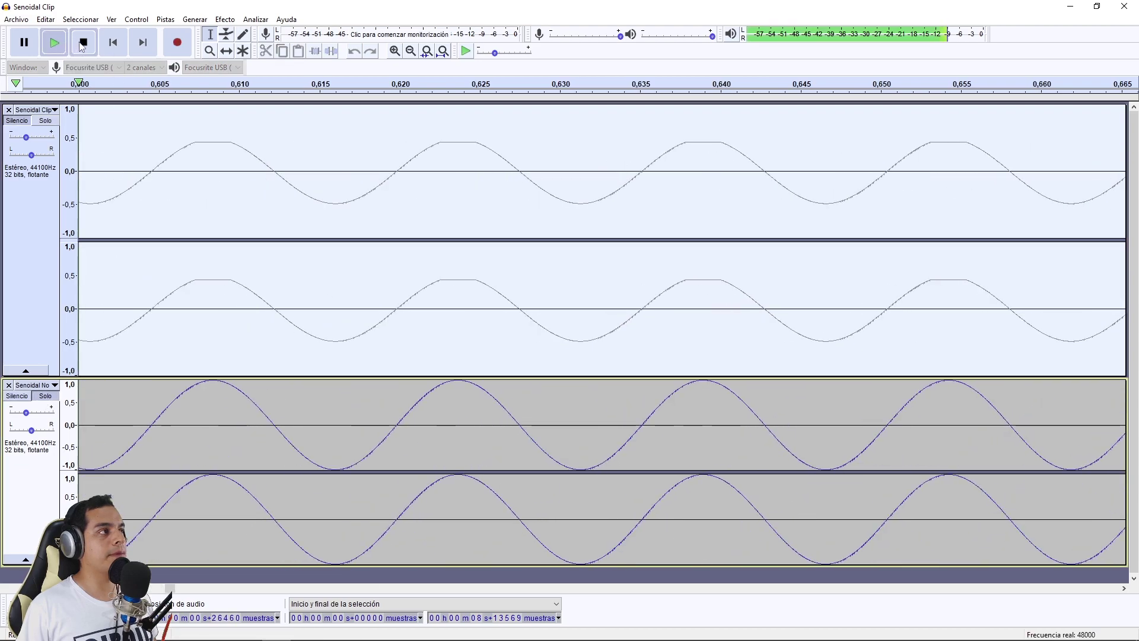
pyautogui.press('space')
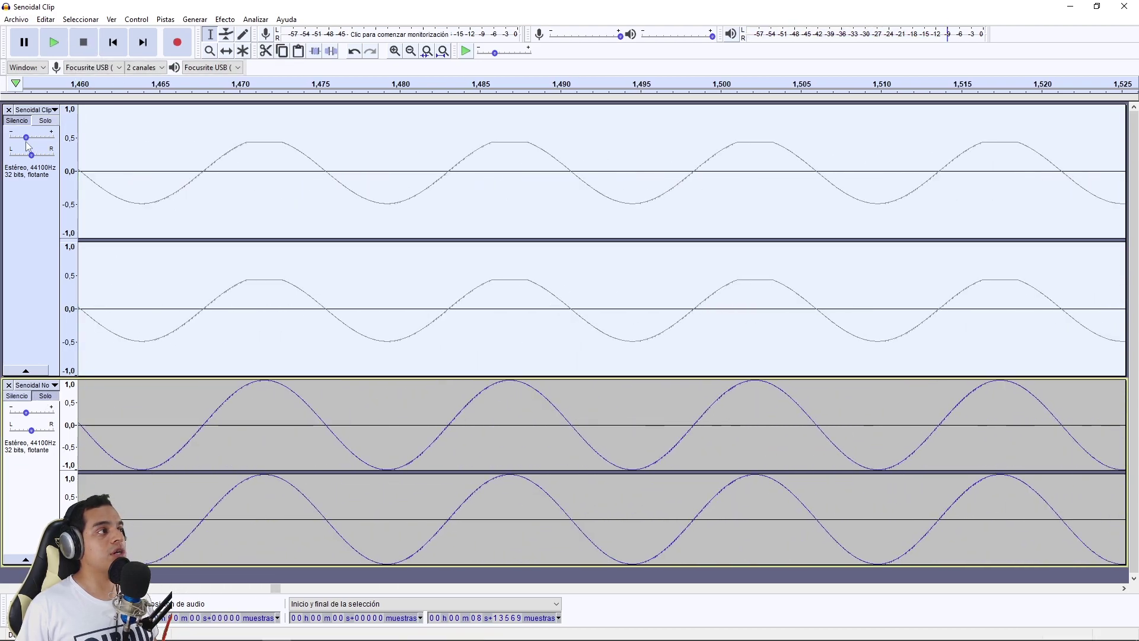
# Step: Undo both Clip Fix passes and return the solo and the selection to the Senoidal Clip track
pyautogui.click(288, 162)
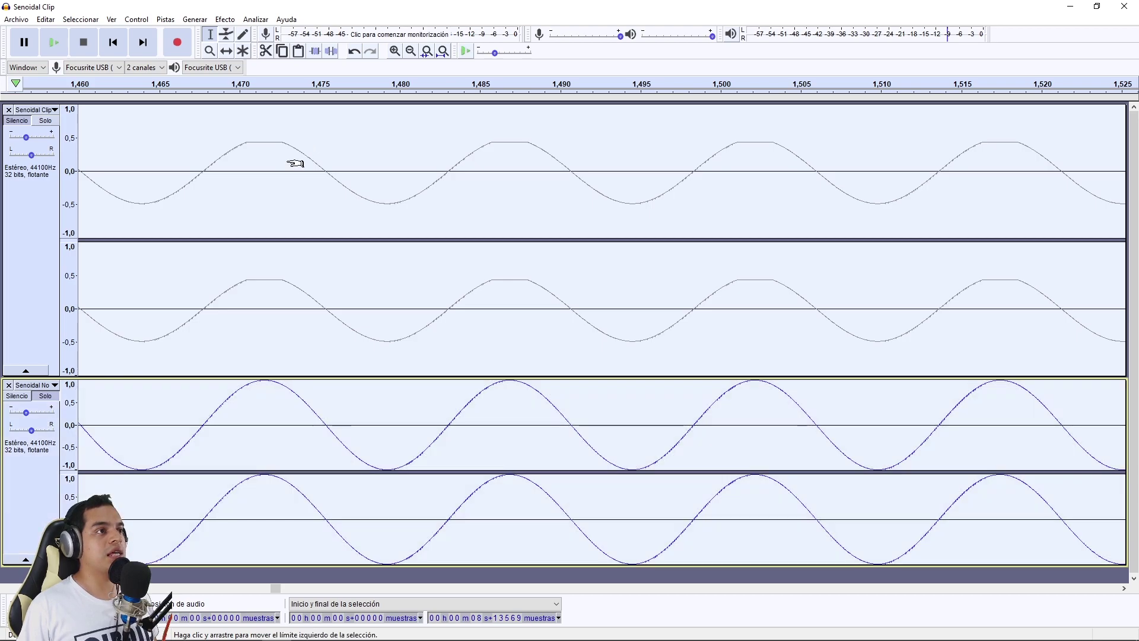
pyautogui.hotkey('ctrl', 'z')
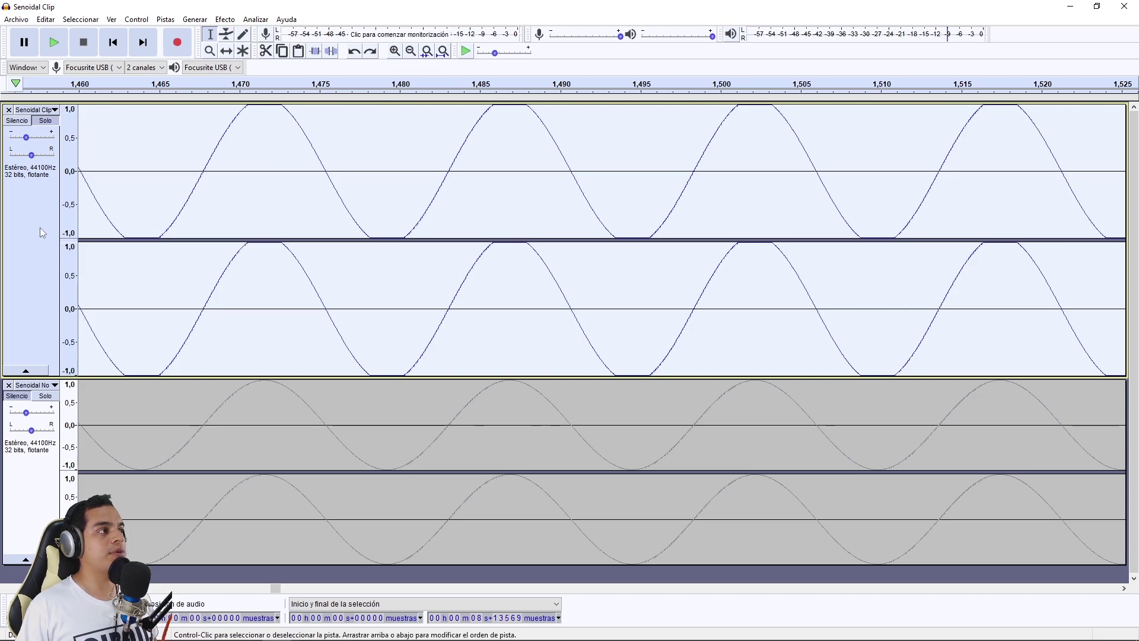
# Step: Apply Clip Fix to the whole Senoidal Clip track with a 92% clipping threshold and a -4.40 dB amplitude reduction
pyautogui.click(223, 19)
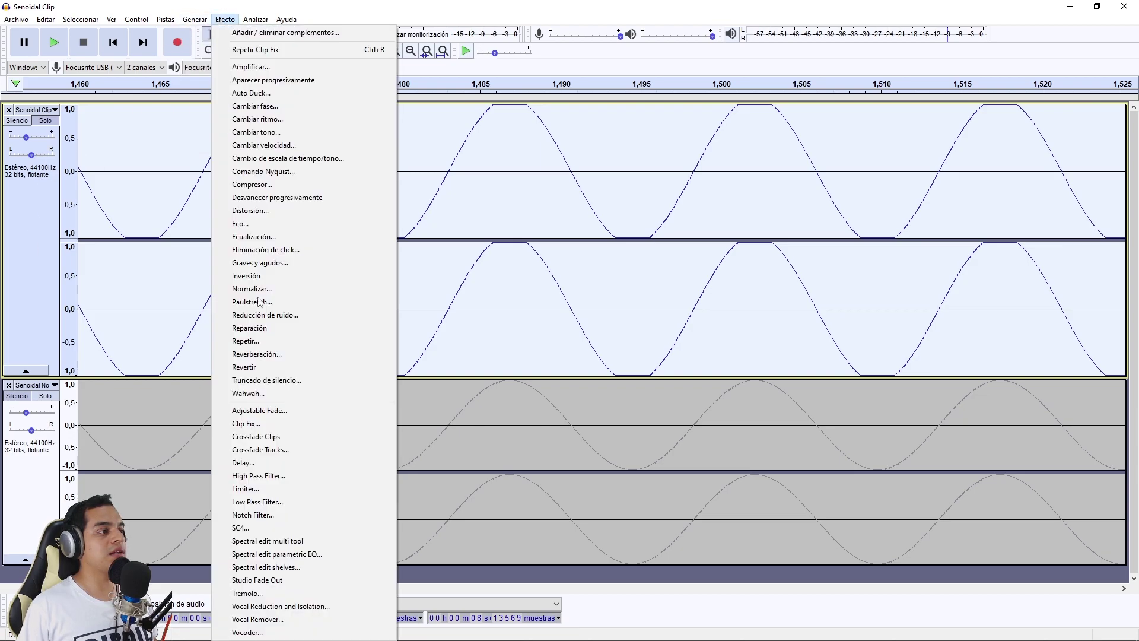
pyautogui.click(256, 425)
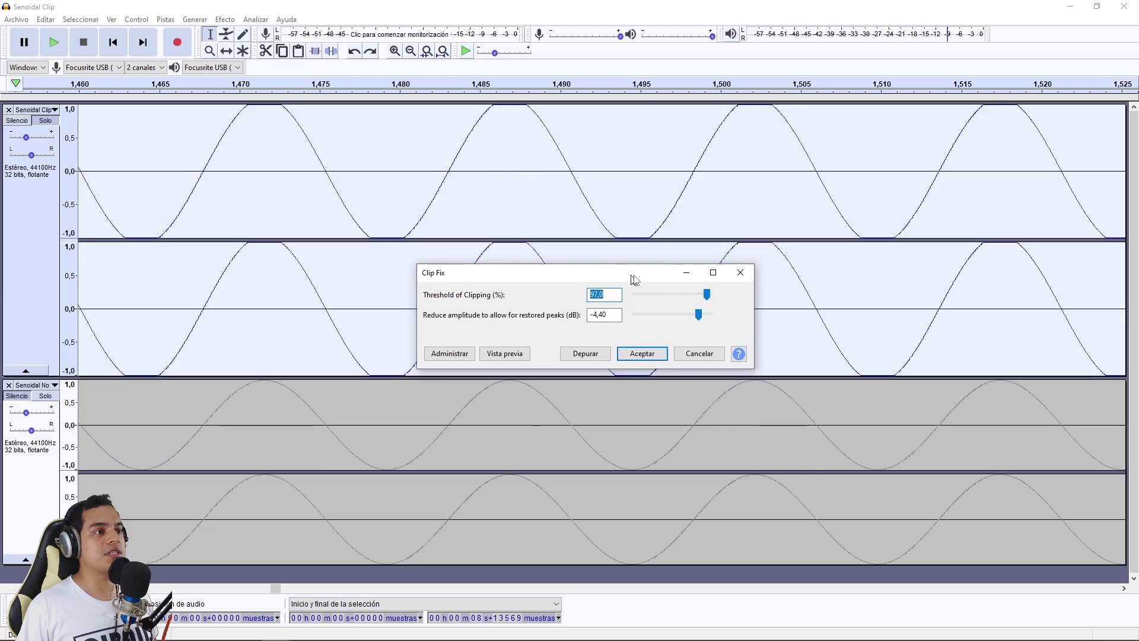
pyautogui.moveTo(630, 279); pyautogui.dragTo(655, 278)
pyautogui.moveTo(728, 293); pyautogui.dragTo(724, 293)
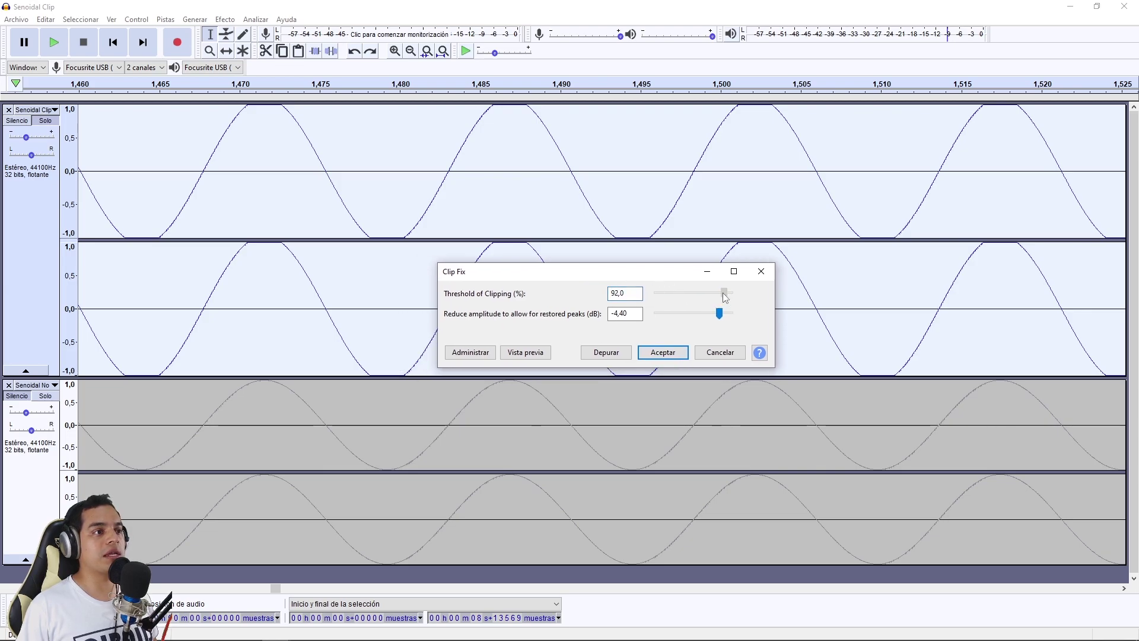
pyautogui.click(662, 353)
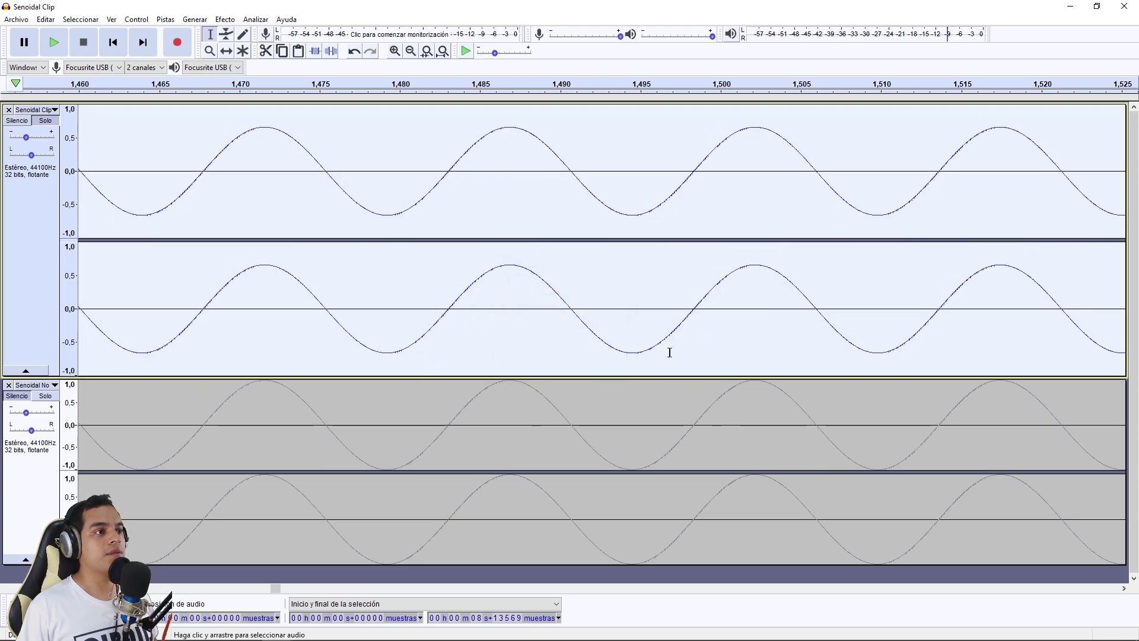
# Step: Open Clip Fix and review the clipping threshold and amplitude reduction settings used for the Senoidal Clip track
pyautogui.click(225, 20)
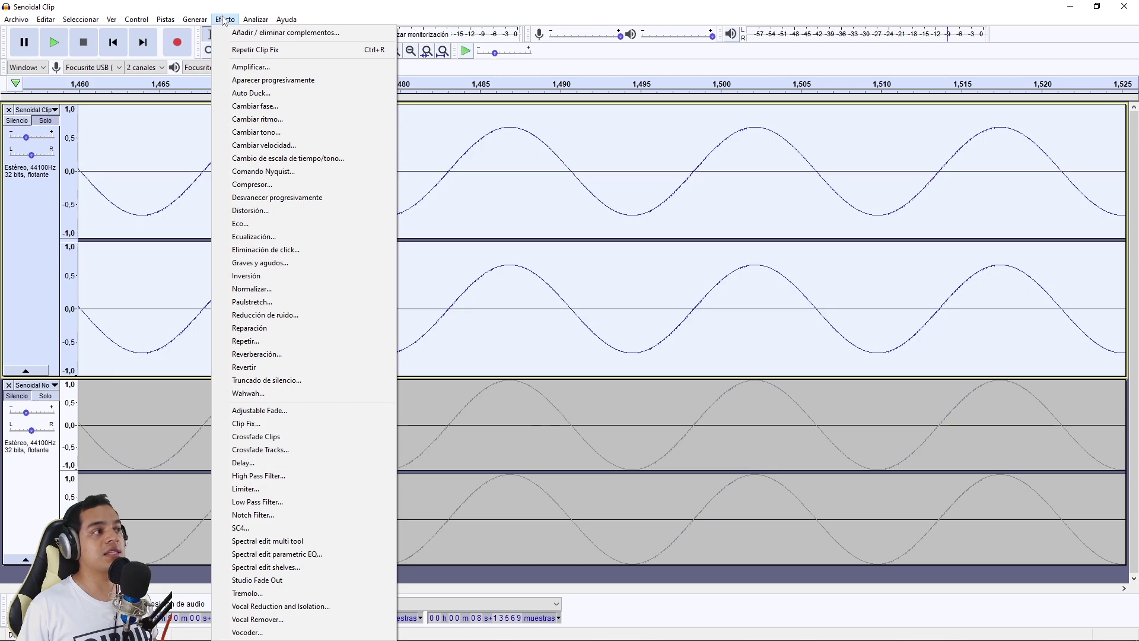
pyautogui.moveTo(250, 20)
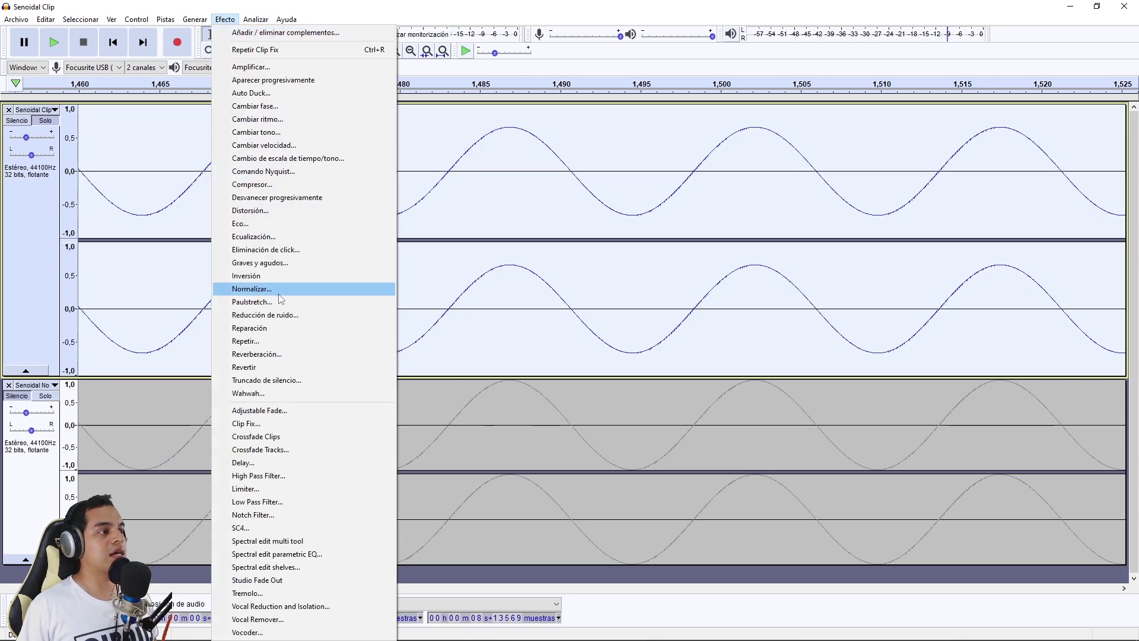
pyautogui.click(255, 426)
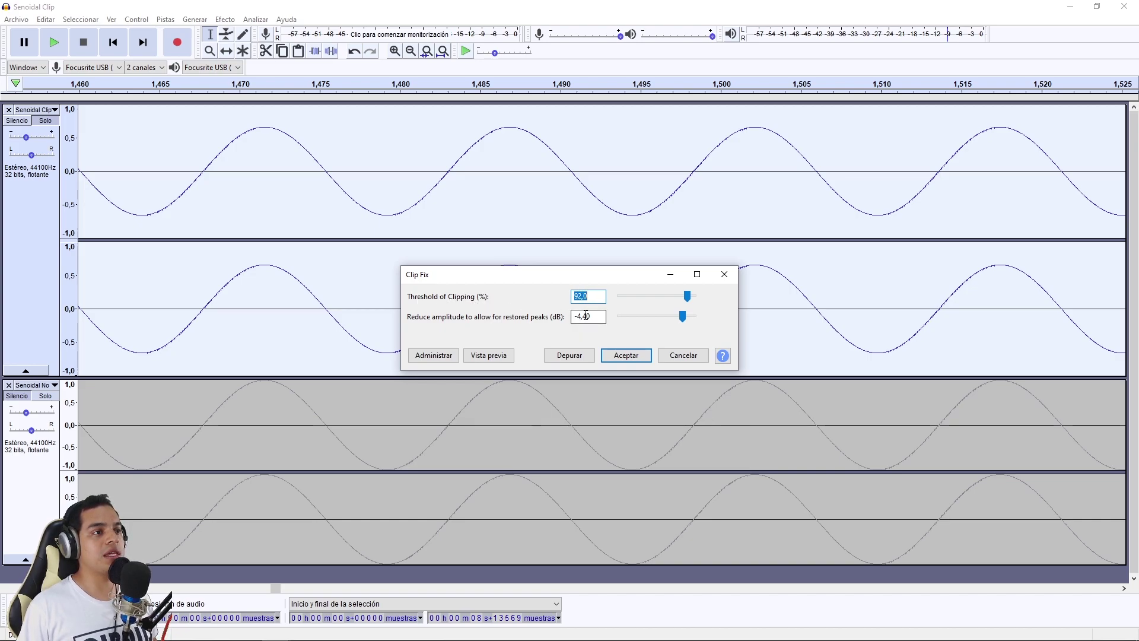
pyautogui.click(626, 355)
# Step: Normalize the whole Senoidal Clip track with the Normalize effect's current settings
pyautogui.scroll(-2, 231, 197)
pyautogui.scroll(-1, 232, 197)
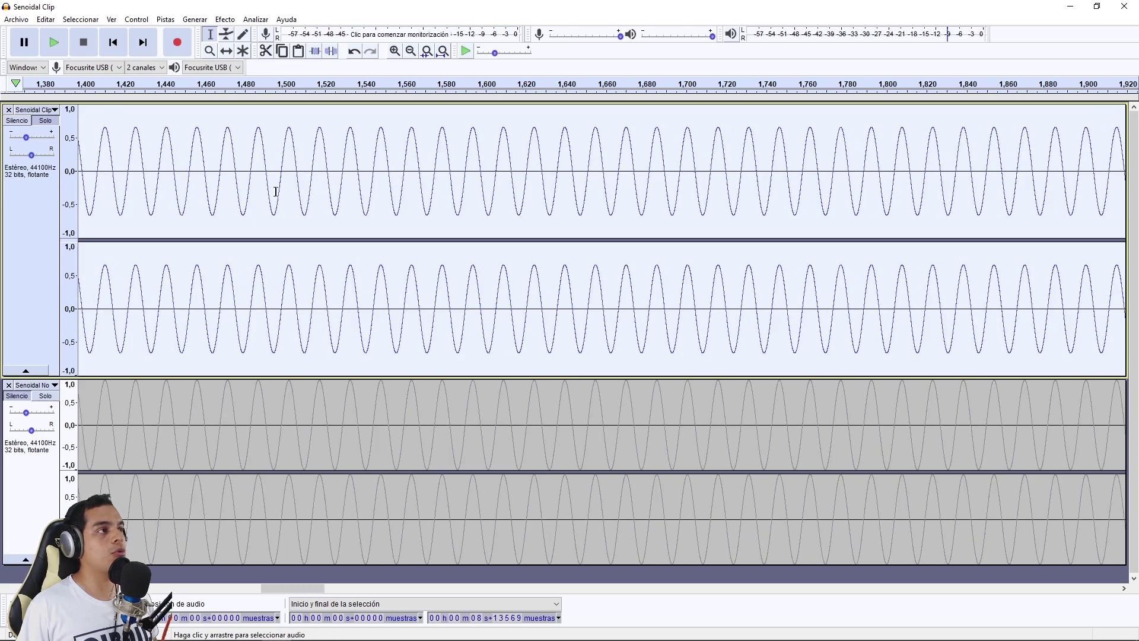
pyautogui.click(221, 19)
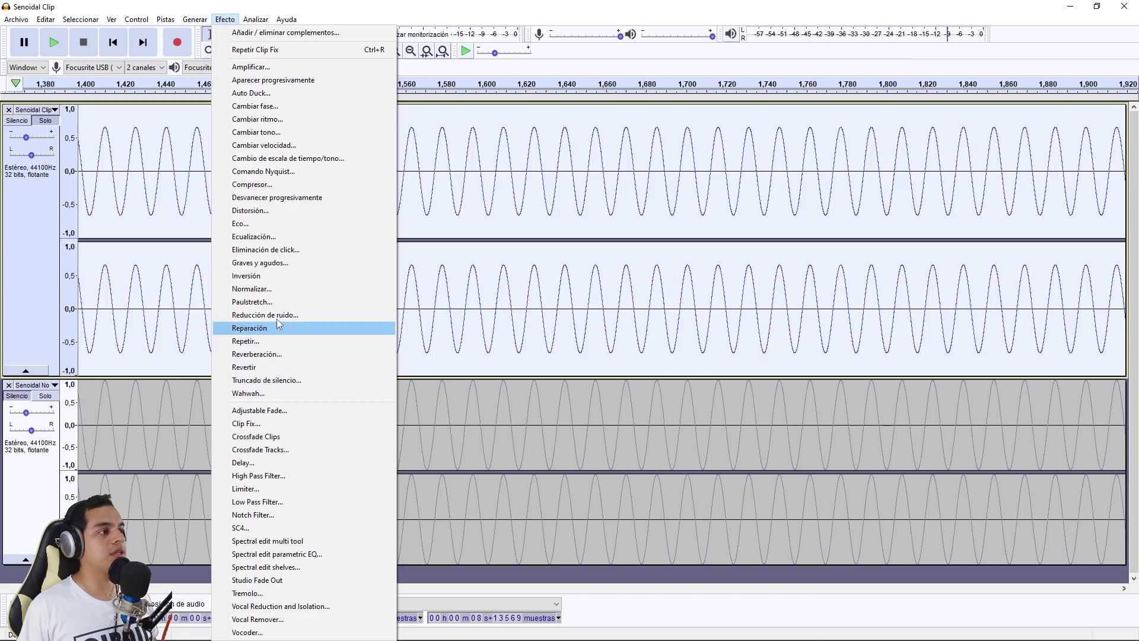
pyautogui.click(276, 289)
pyautogui.click(608, 357)
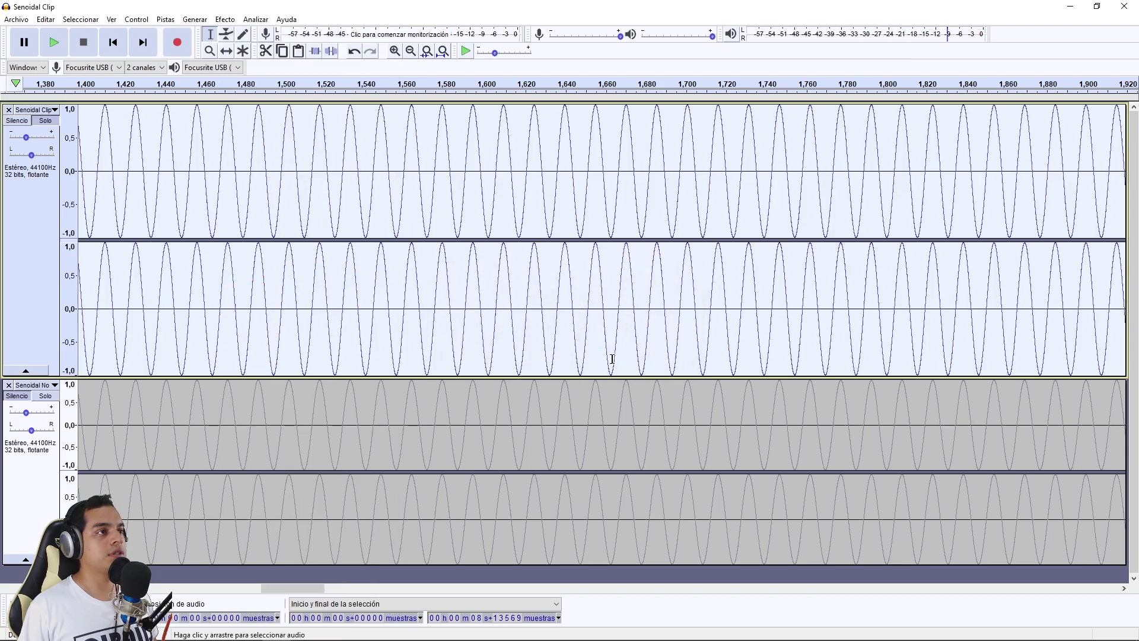
# Step: Play the normalized Senoidal Clip track and the unclipped Senoidal No track, each soloed, then return the playback position to the start
pyautogui.click(57, 42)
pyautogui.press('space')
pyautogui.click(52, 402)
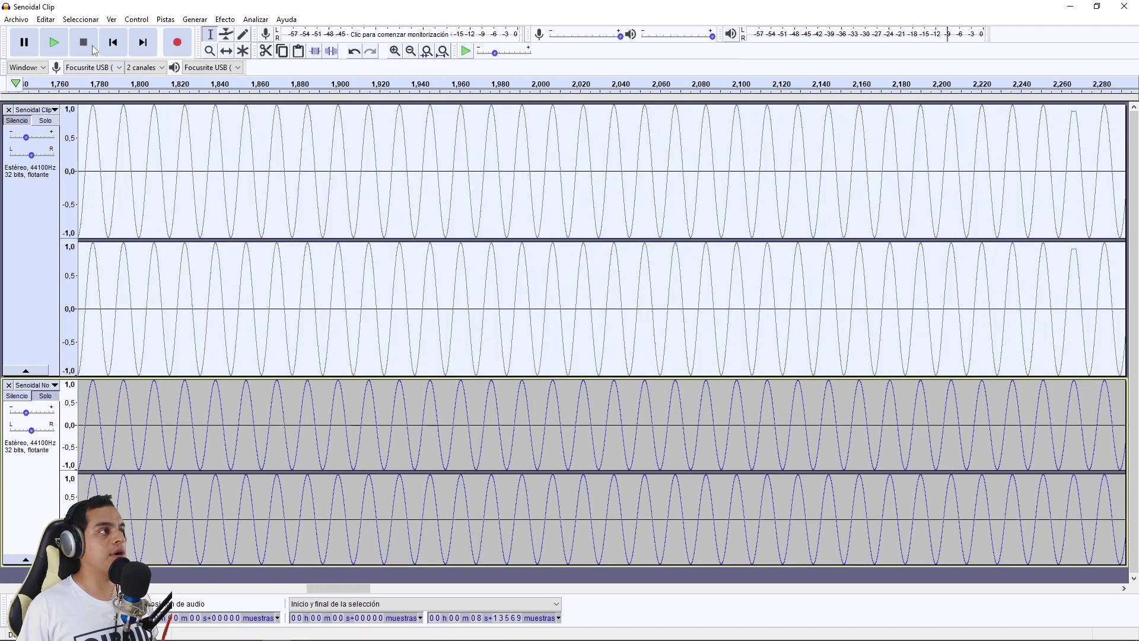
pyautogui.click(50, 48)
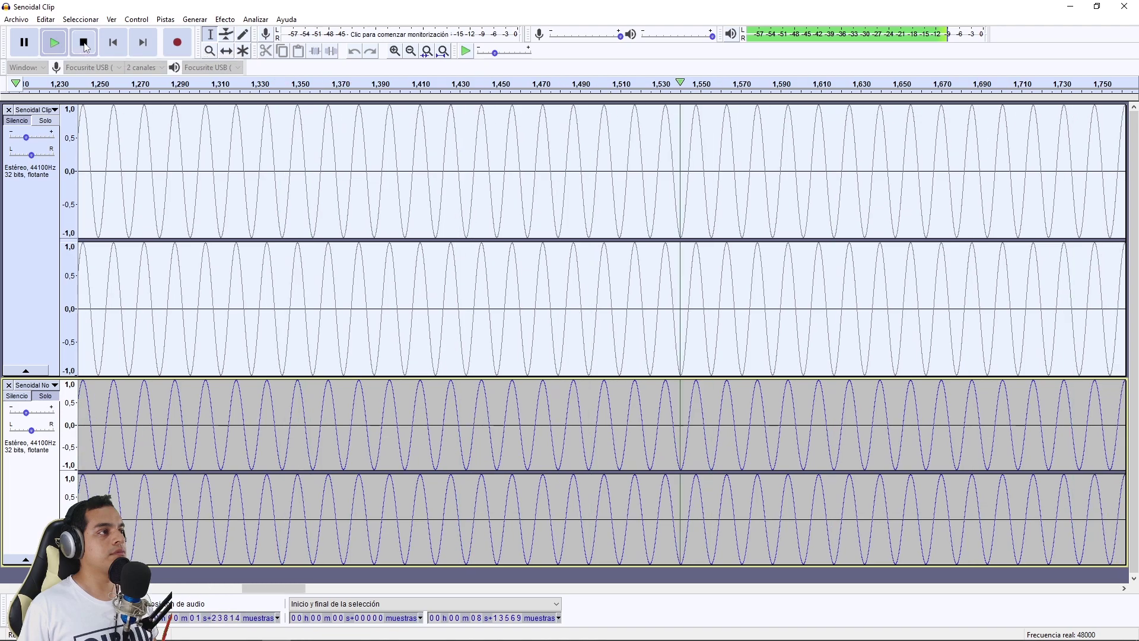
pyautogui.click(87, 41)
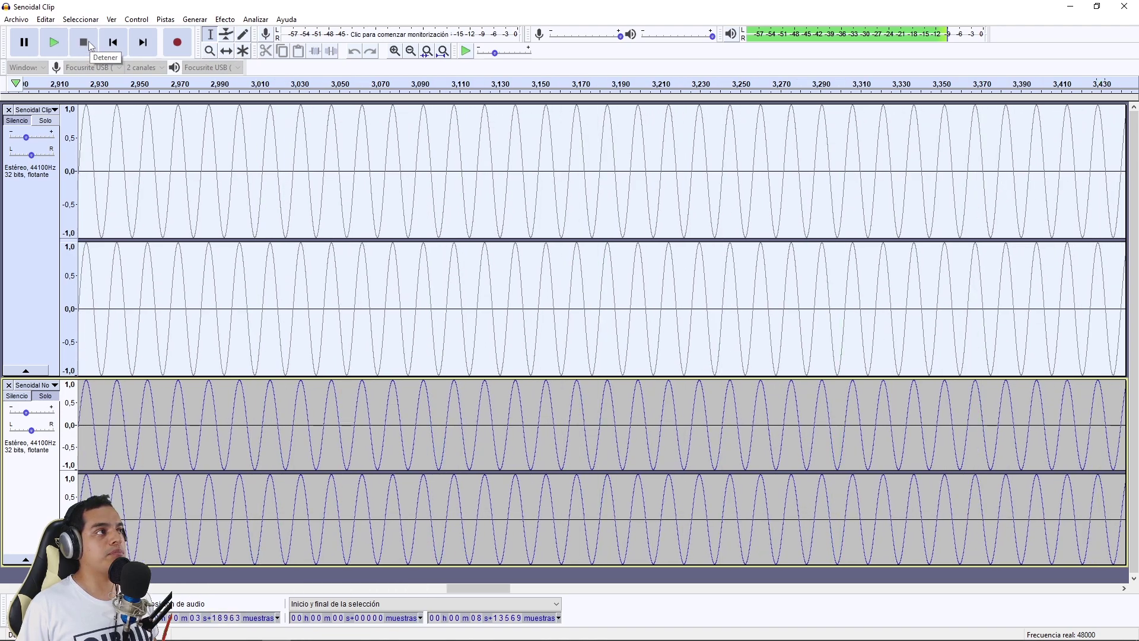
pyautogui.click(118, 46)
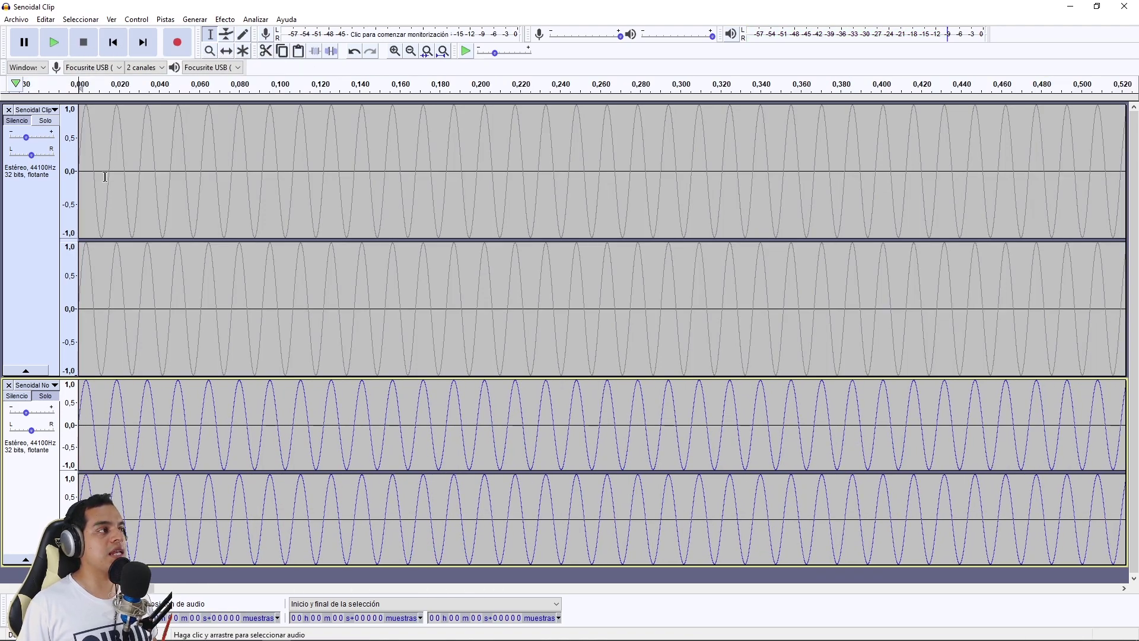
# Step: Select the whole Senoidal Clip track and invert its phase with the Inversion effect
pyautogui.click(34, 254)
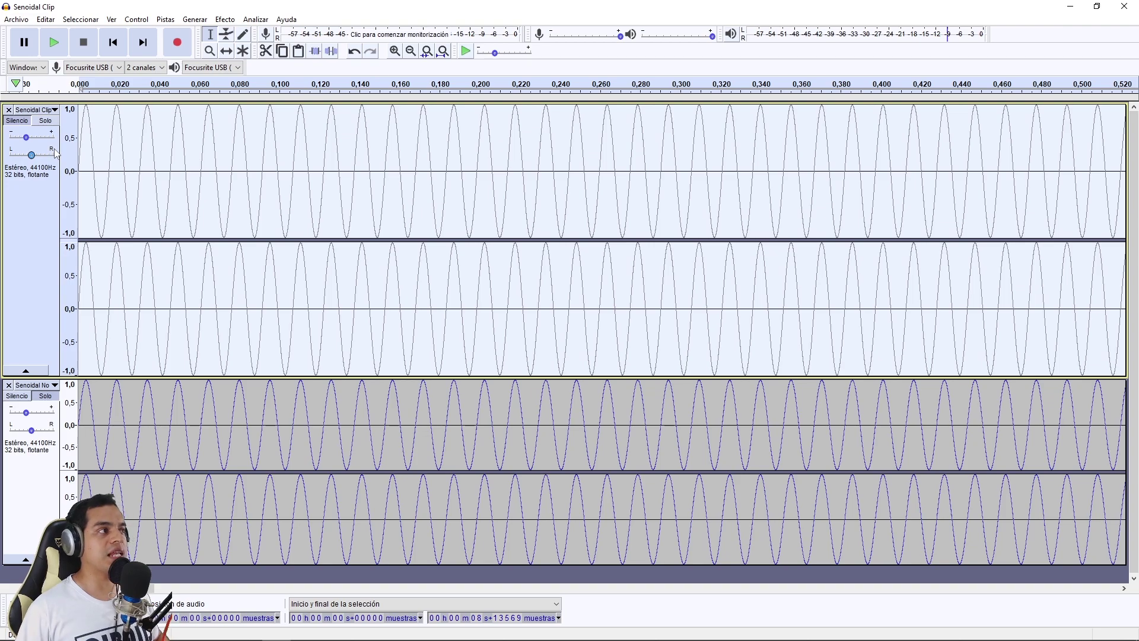
pyautogui.keyDown('ctrl'); pyautogui.scroll(3, 112, 180); pyautogui.keyUp('ctrl')
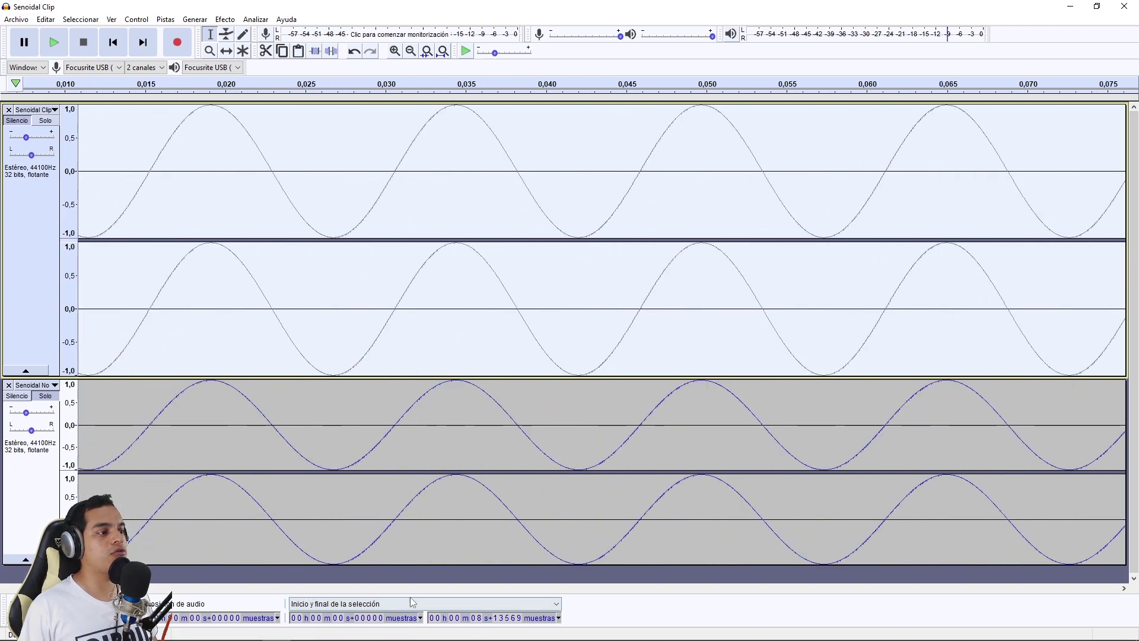
pyautogui.hscroll(-2, 602, 332)
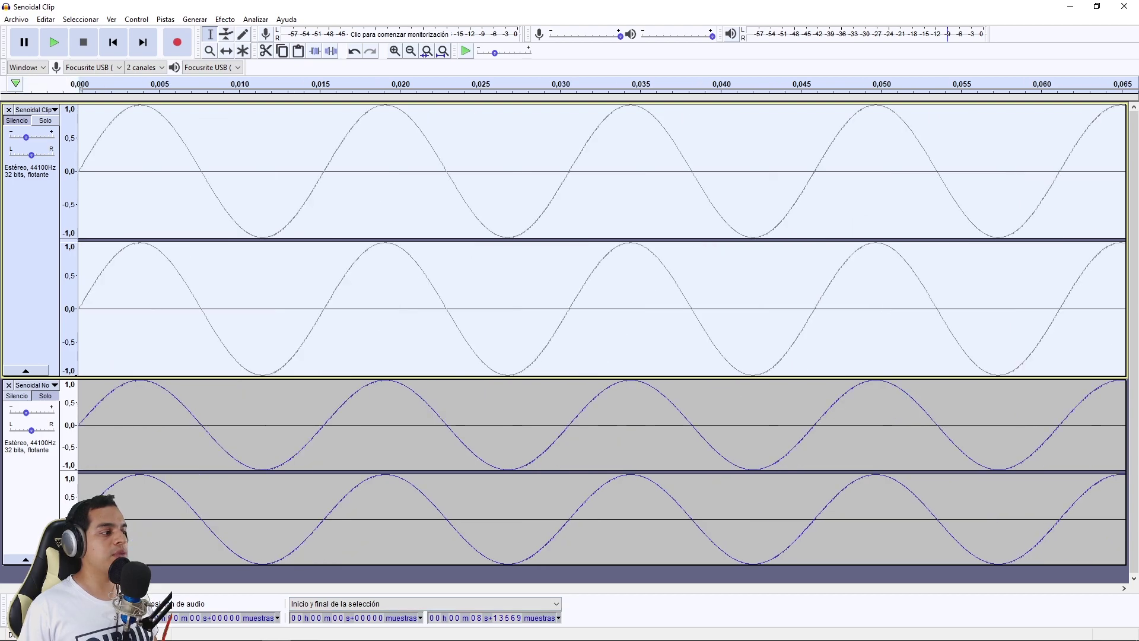
pyautogui.hscroll(-5, 602, 332)
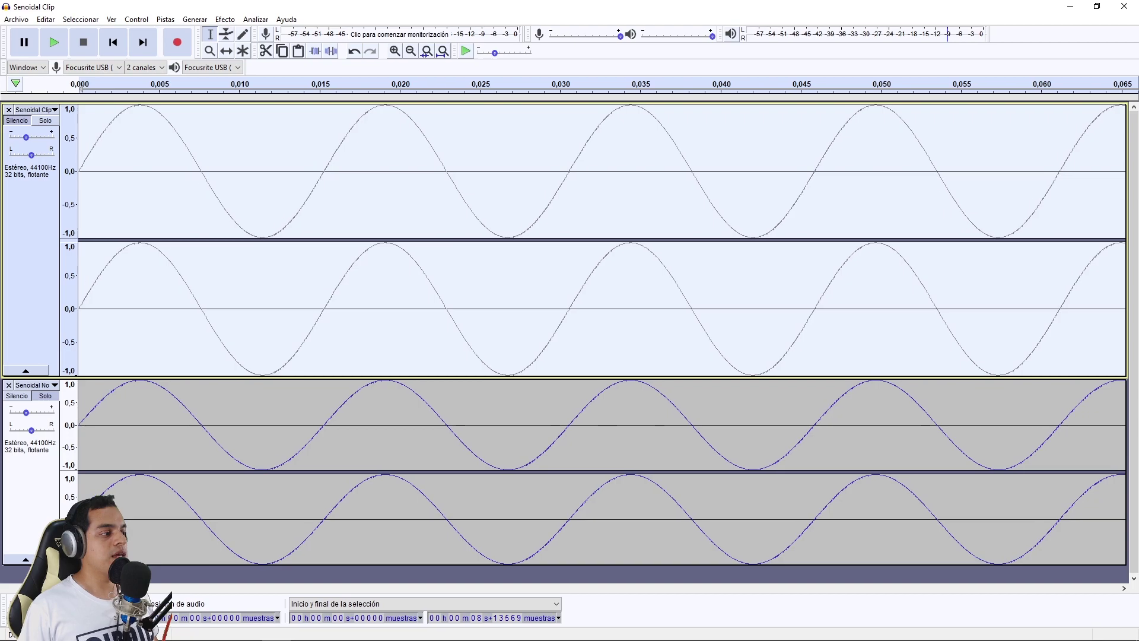
pyautogui.click(52, 321)
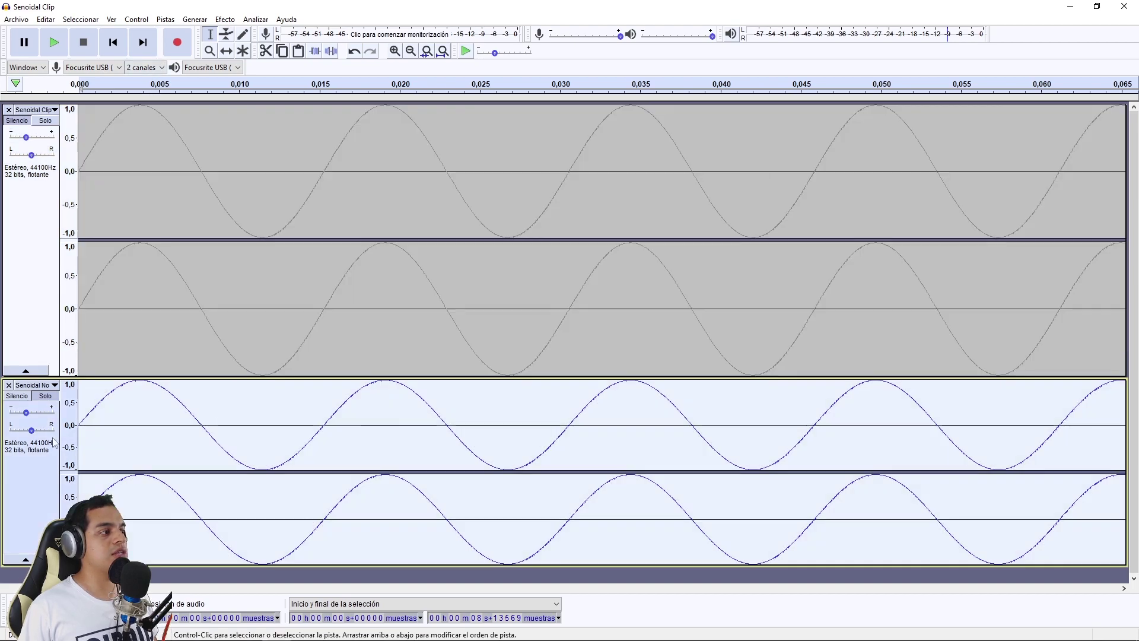
pyautogui.click(39, 285)
pyautogui.click(225, 19)
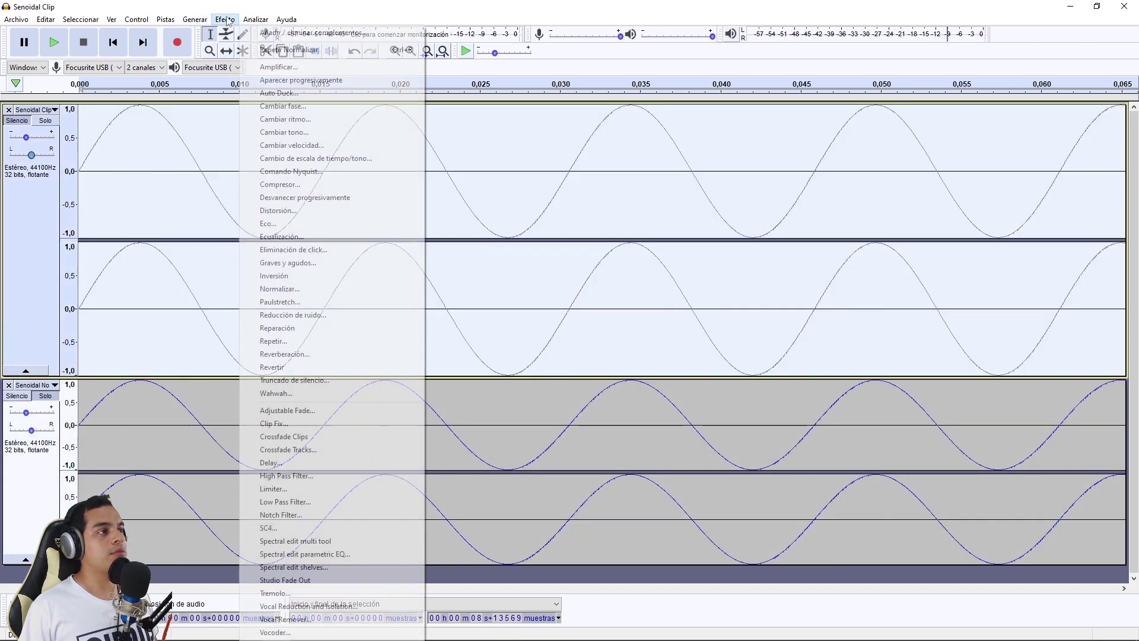
pyautogui.click(285, 276)
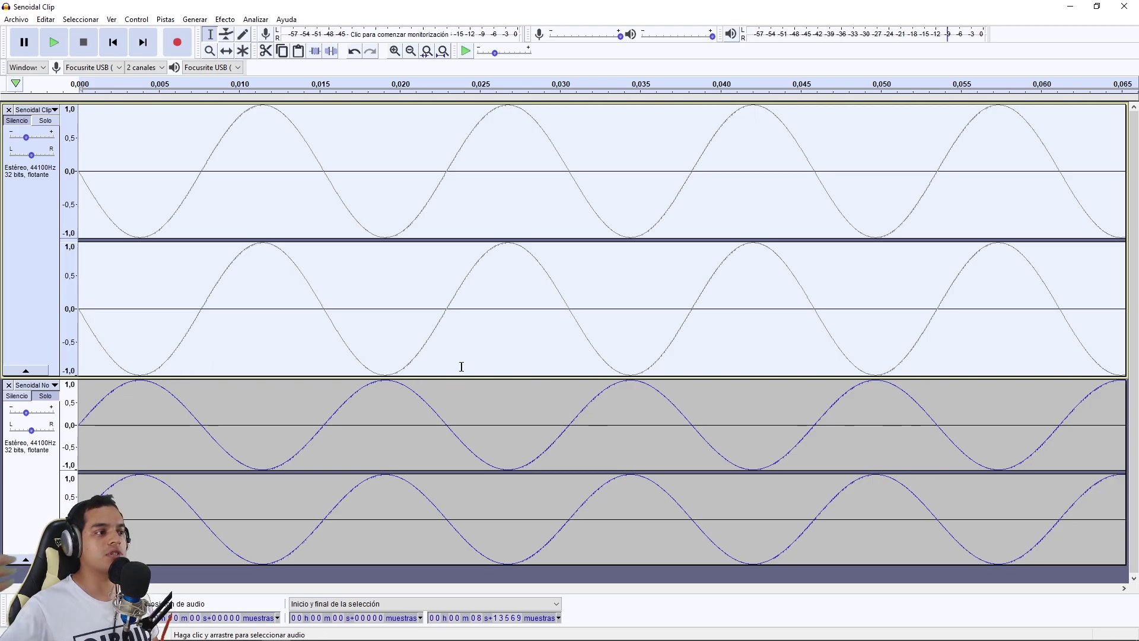
# Step: Play the Senoidal No track soloed, then unsolo it and play both tracks together to check for phase cancellation
pyautogui.click(53, 42)
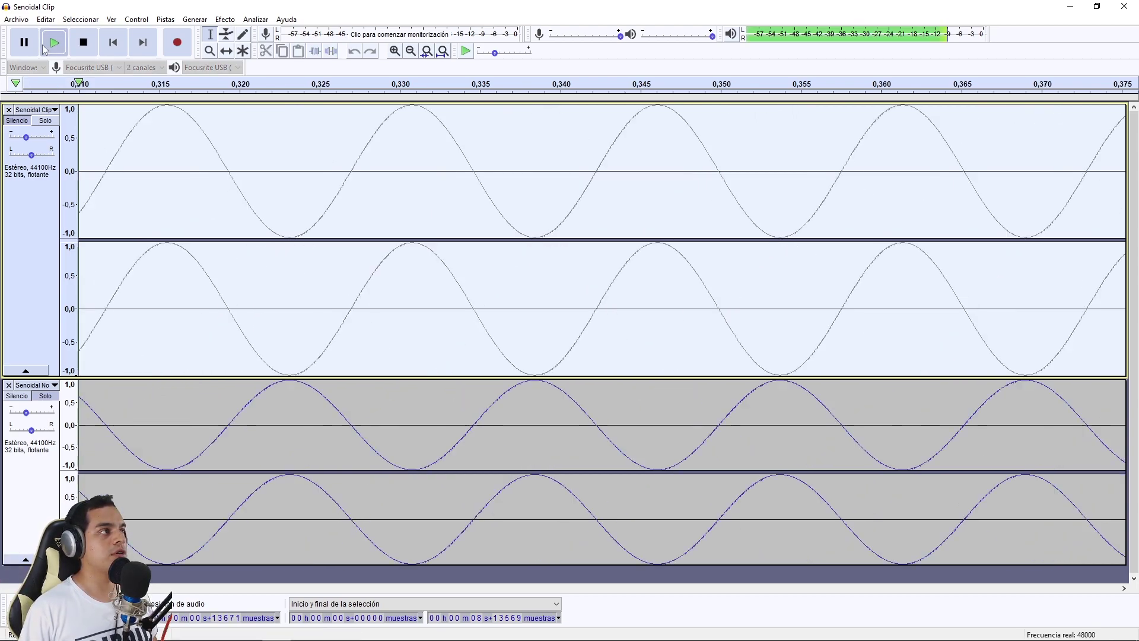
pyautogui.click(90, 44)
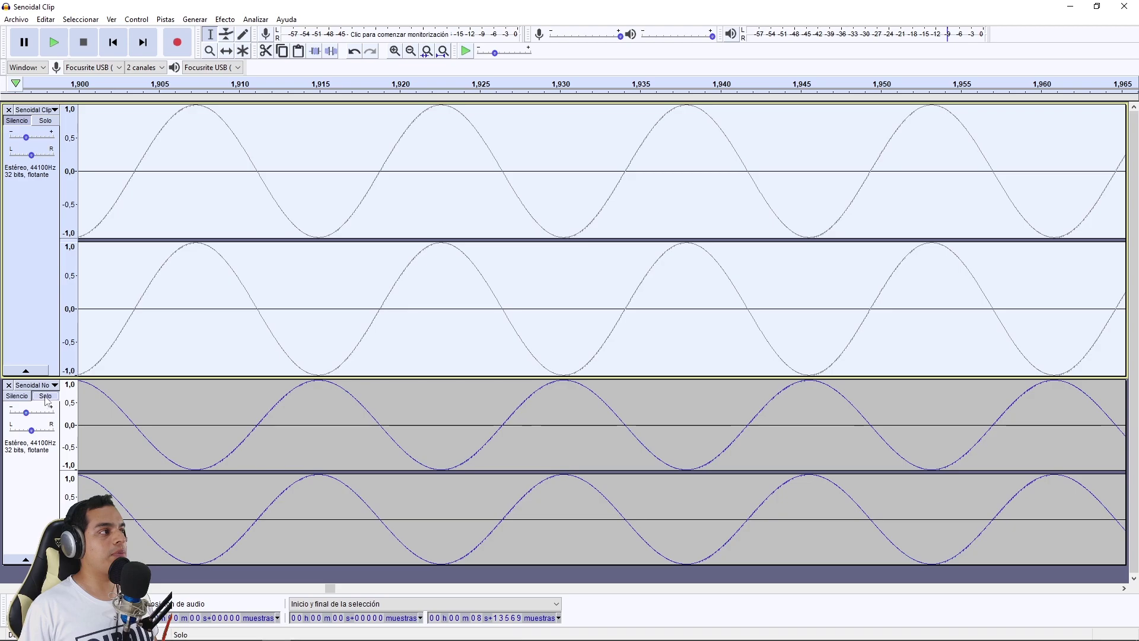
pyautogui.click(54, 43)
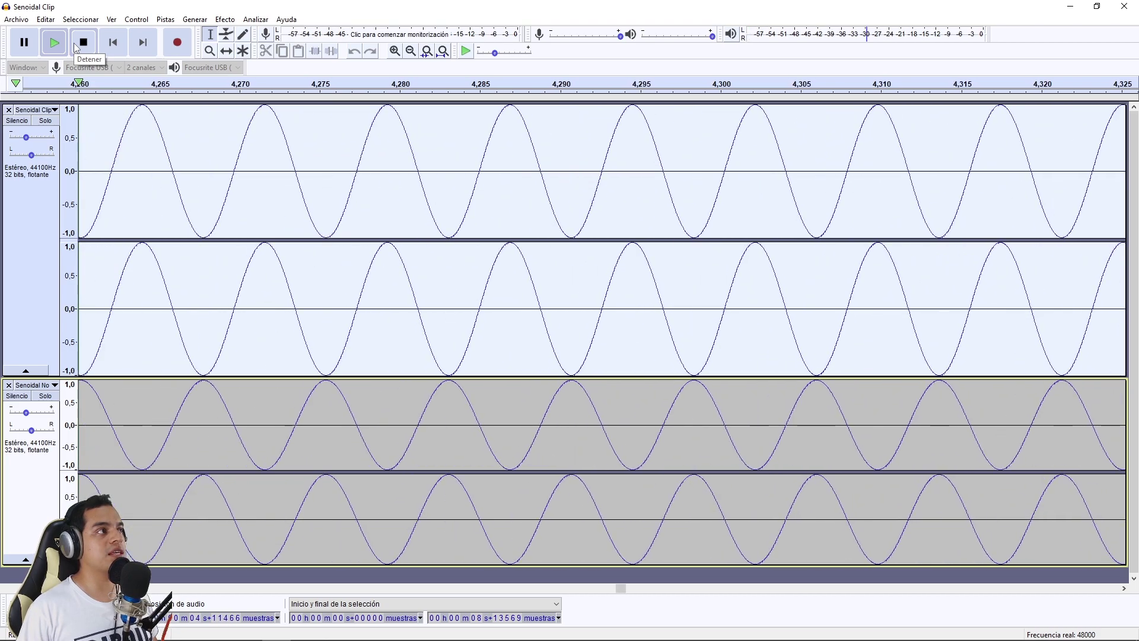
pyautogui.click(77, 45)
pyautogui.click(110, 50)
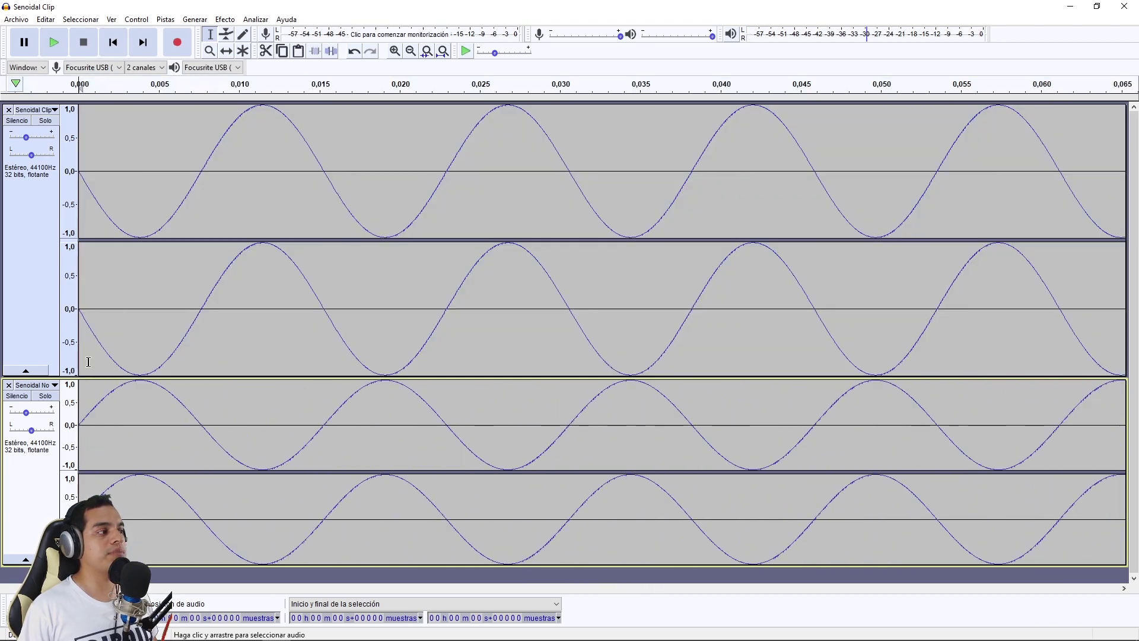
# Step: On YouTube, like the FL Studio 20 - #1: Primeros pasos video and subscribe to Olbaid Music with all notifications enabled
pyautogui.scroll(-3, 120, 185)
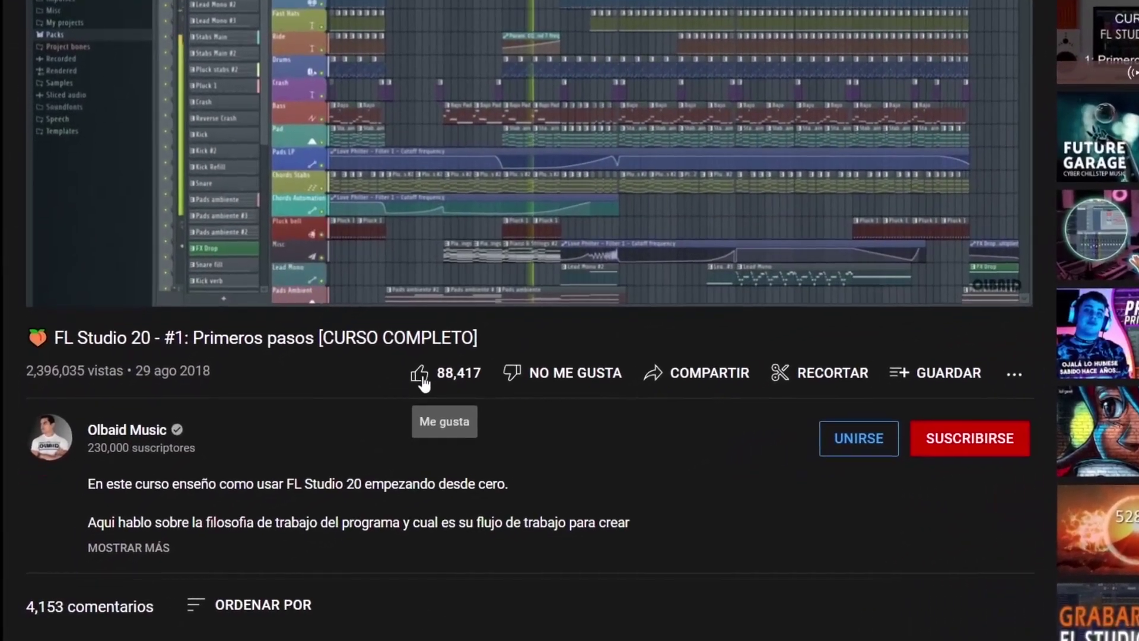
pyautogui.click(321, 427)
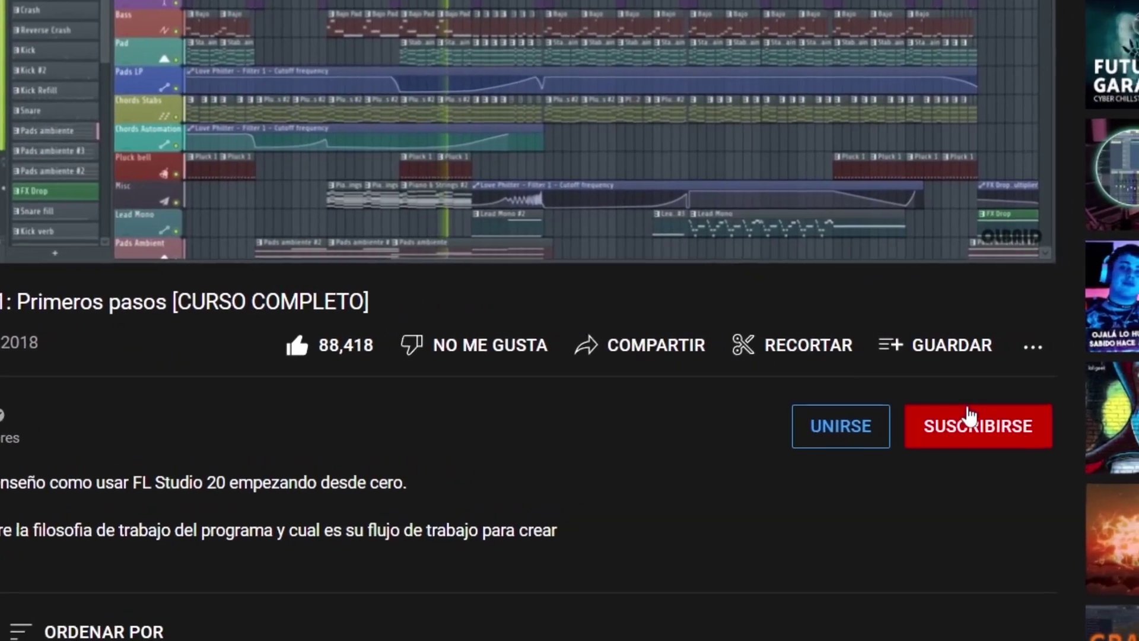
pyautogui.click(1002, 415)
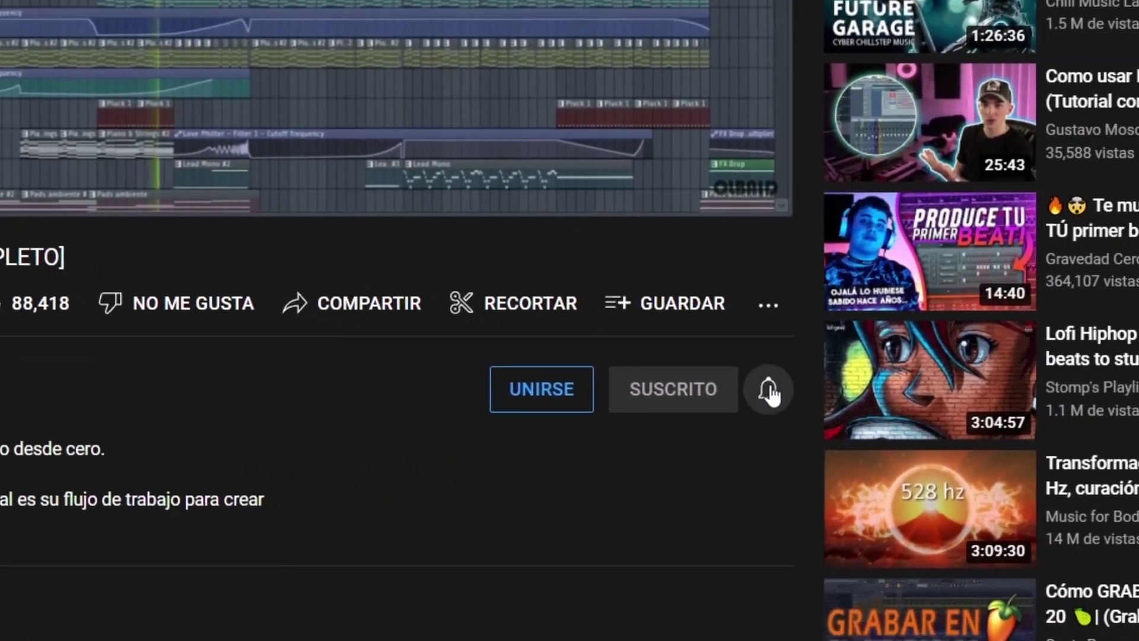
pyautogui.click(768, 390)
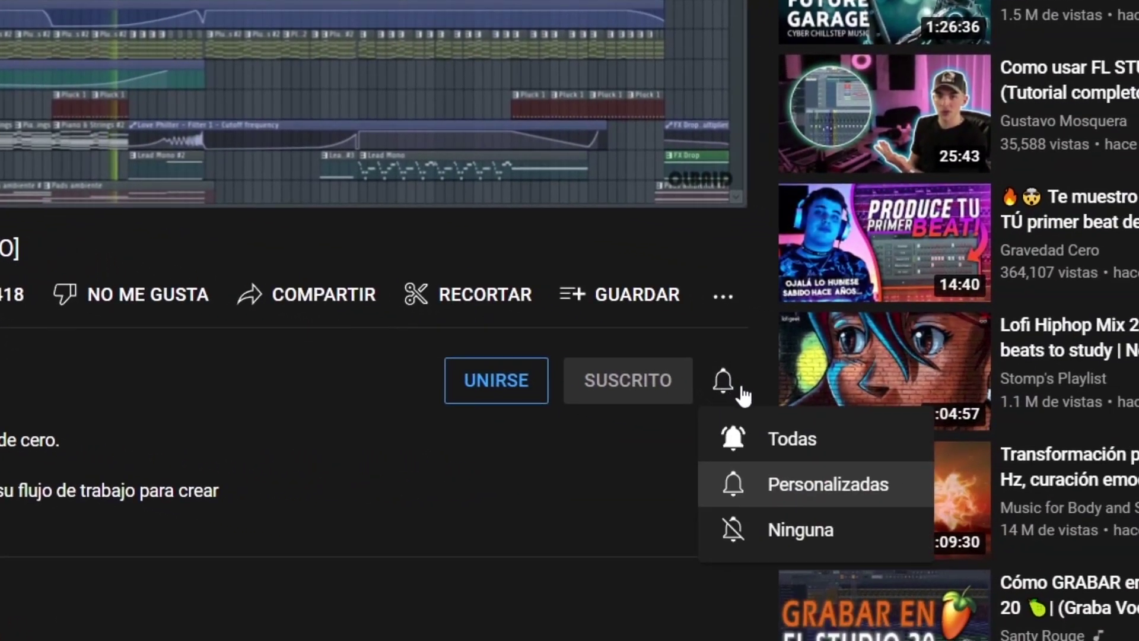
pyautogui.click(825, 448)
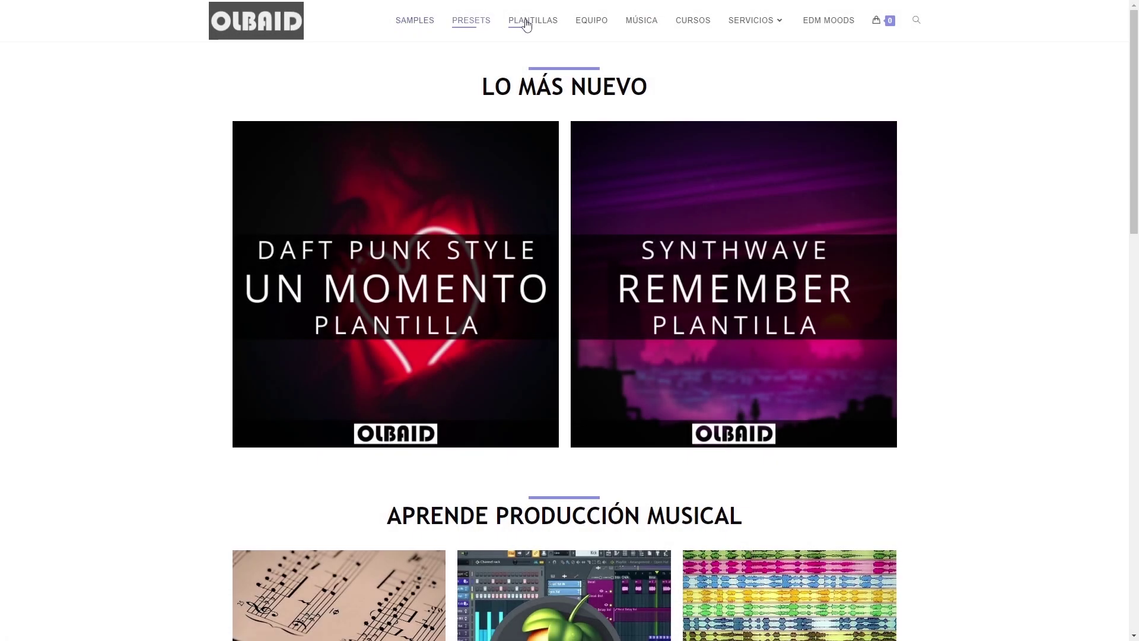
# Step: Switch to the Olbaid website and browse its home page past the newest templates to the music production courses
pyautogui.moveTo(771, 23)
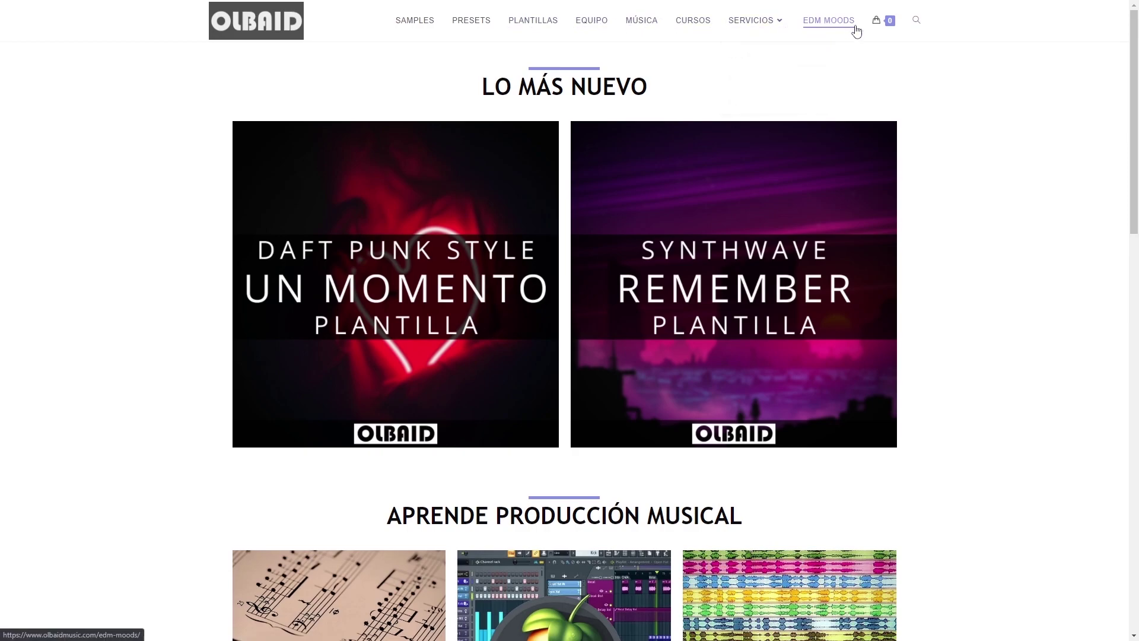
pyautogui.scroll(-10, 989, 327)
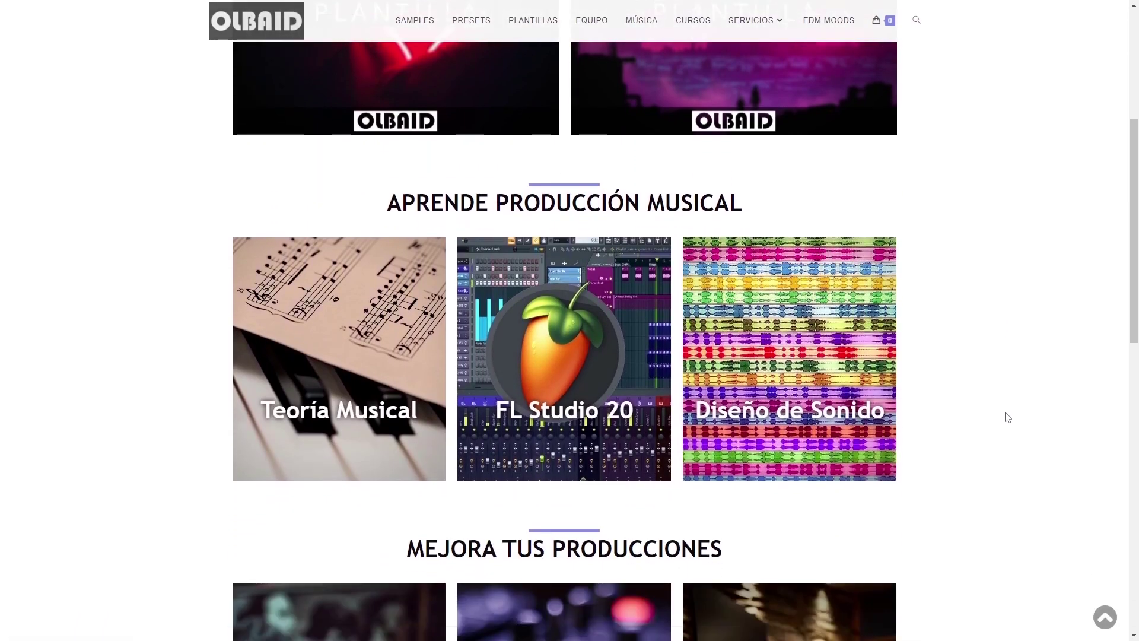
pyautogui.scroll(-8, 1011, 436)
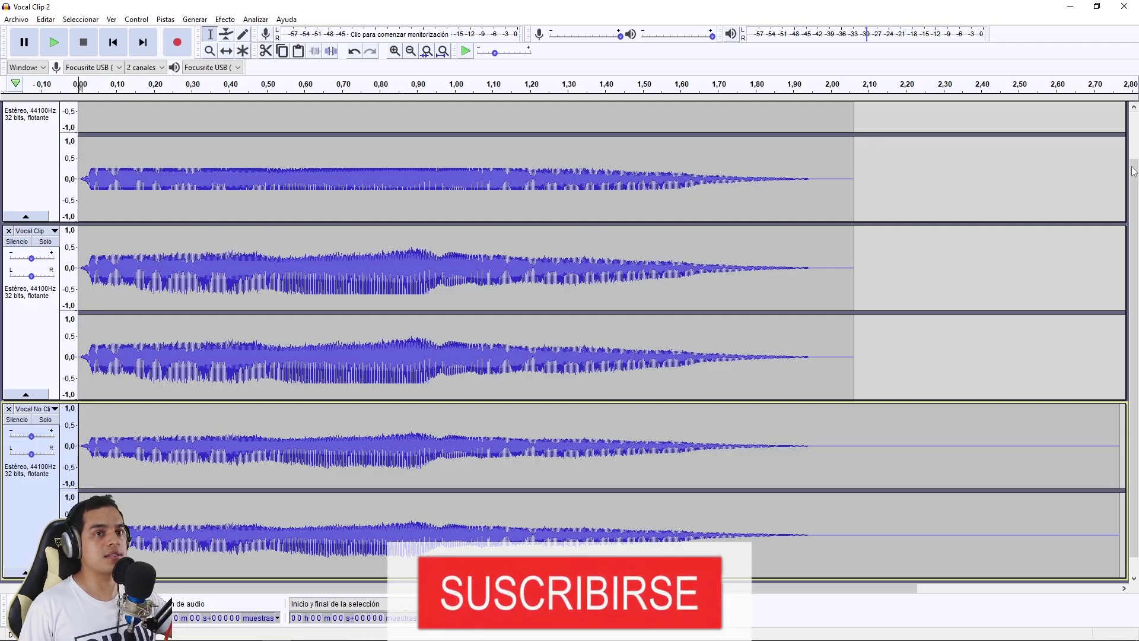
# Step: Back in Audacity, solo the Vocal No Clip track and play it twice from the beginning
pyautogui.scroll(1, 1134, 300)
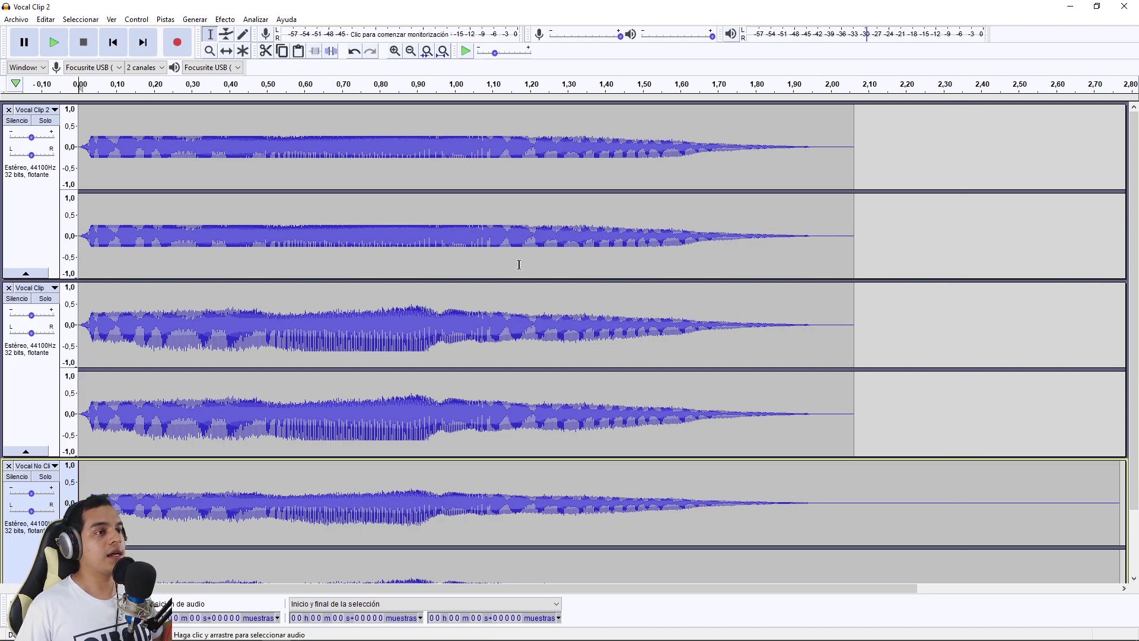
pyautogui.scroll(-3, 3, 470)
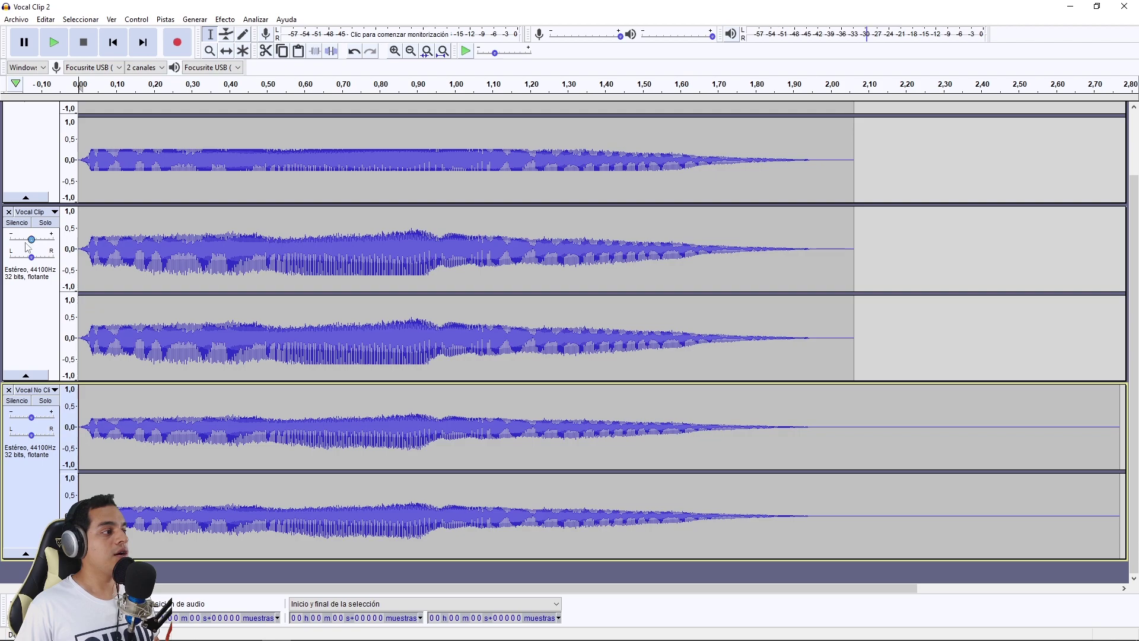
pyautogui.click(45, 401)
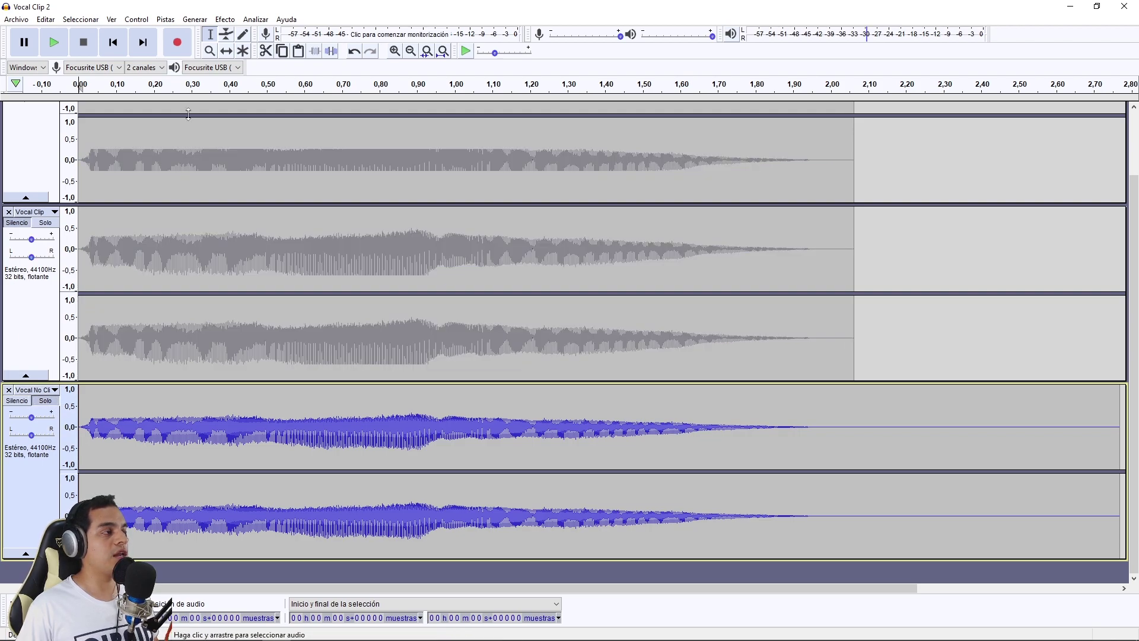
pyautogui.click(54, 42)
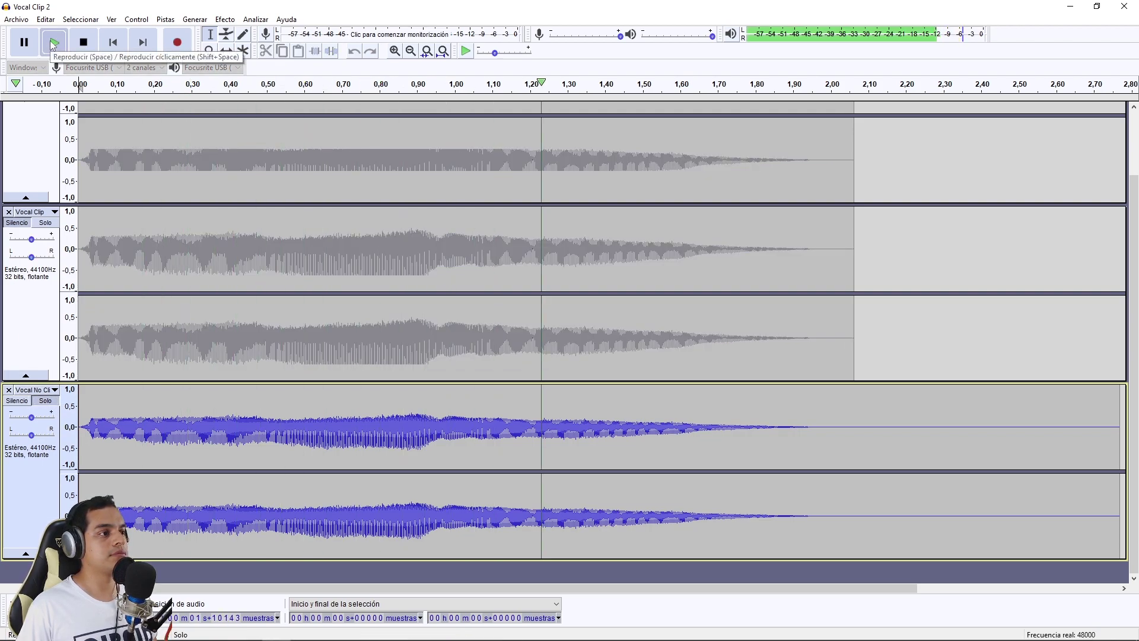
pyautogui.click(53, 42)
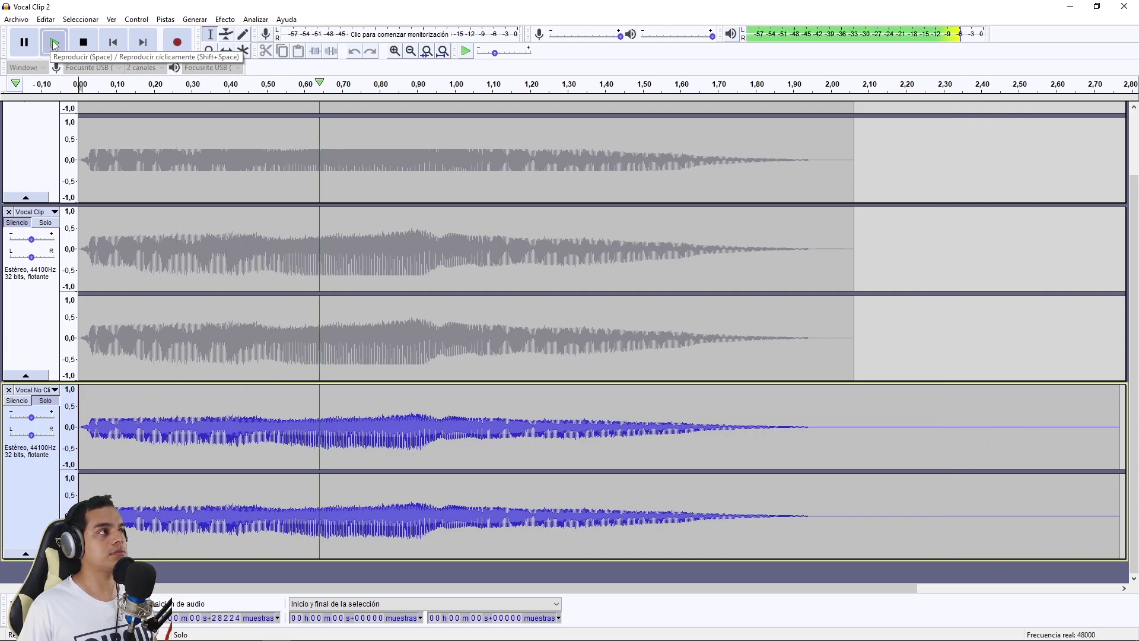
pyautogui.click(83, 51)
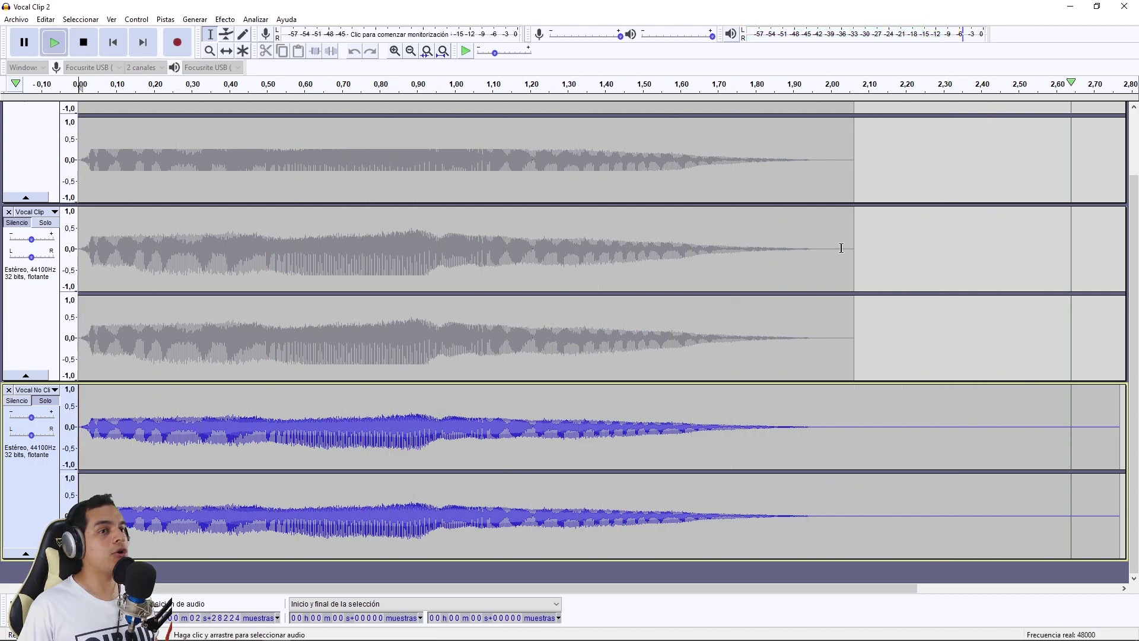
# Step: Solo the Vocal Clip track and mark the section around 0.55 to 0.95 s in it and in Vocal No Clip to compare their peaks
pyautogui.scroll(3, 1136, 271)
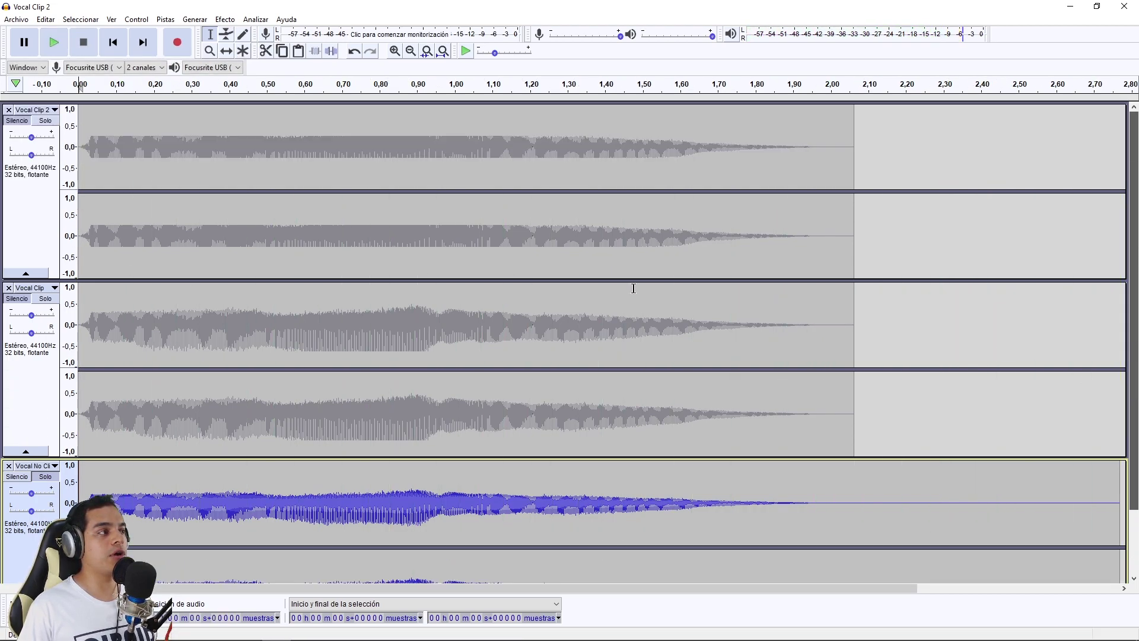
pyautogui.click(154, 300)
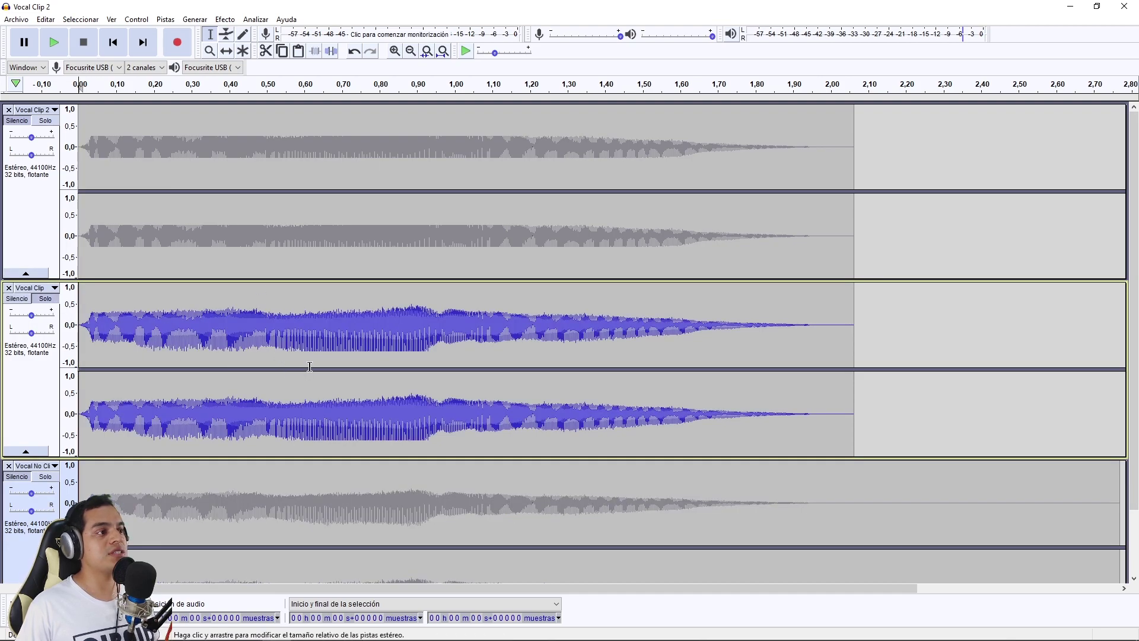
pyautogui.moveTo(298, 349); pyautogui.dragTo(427, 355)
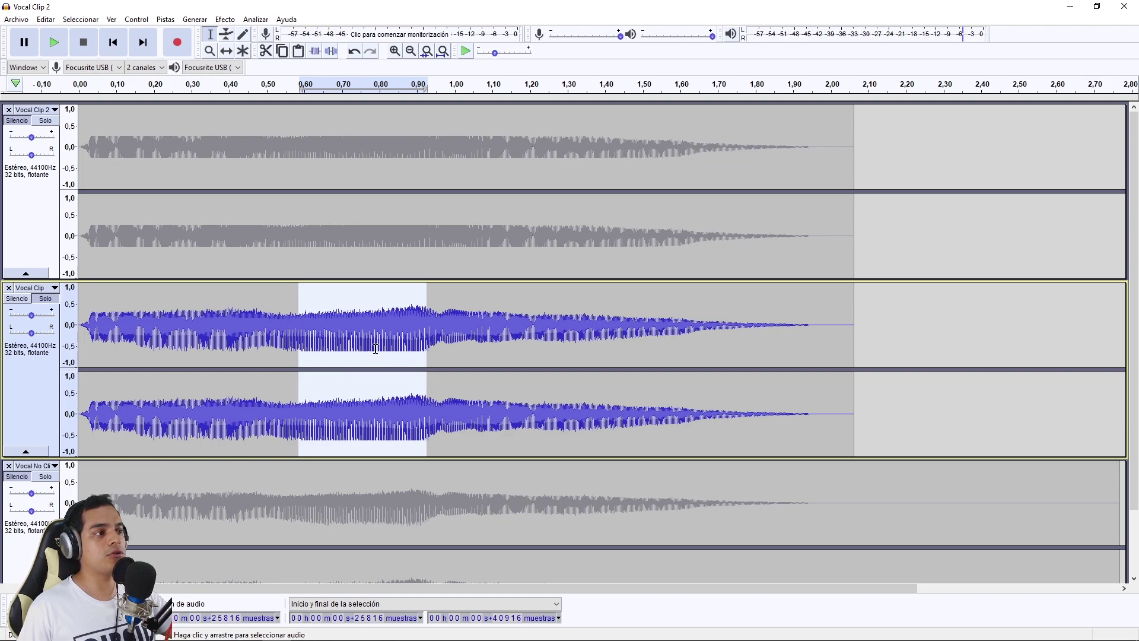
pyautogui.moveTo(306, 520); pyautogui.dragTo(424, 520)
pyautogui.scroll(-2, 319, 529)
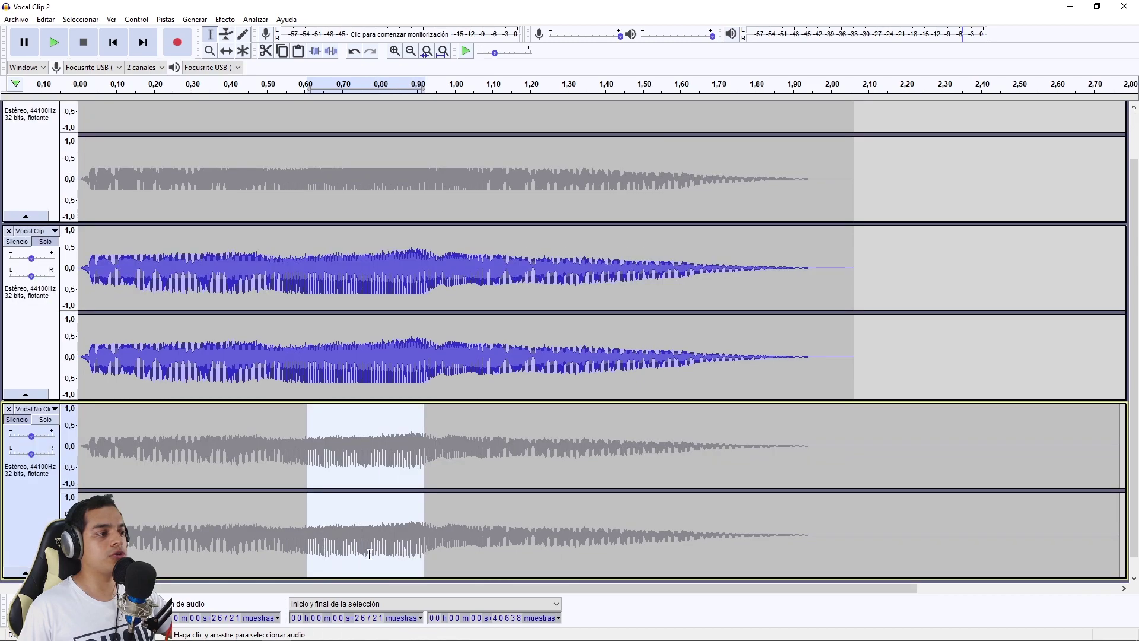
pyautogui.moveTo(283, 363); pyautogui.dragTo(435, 387)
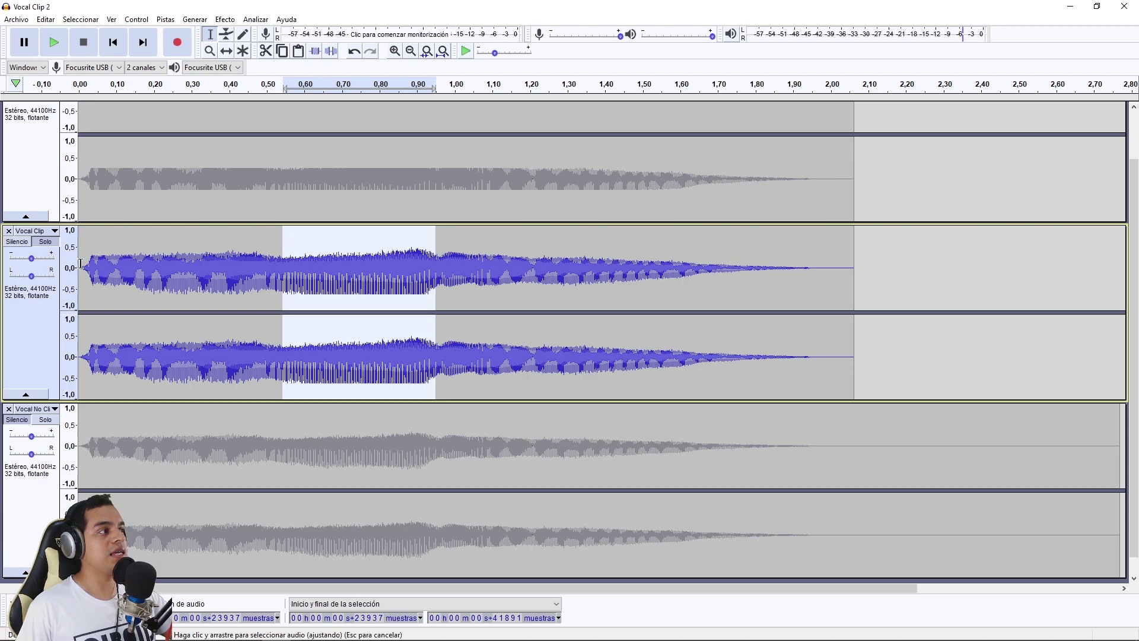
# Step: Play the whole Vocal Clip track, then solo Vocal No Clip and play it twice for comparison, stopping playback at the end
pyautogui.click(32, 322)
pyautogui.click(54, 40)
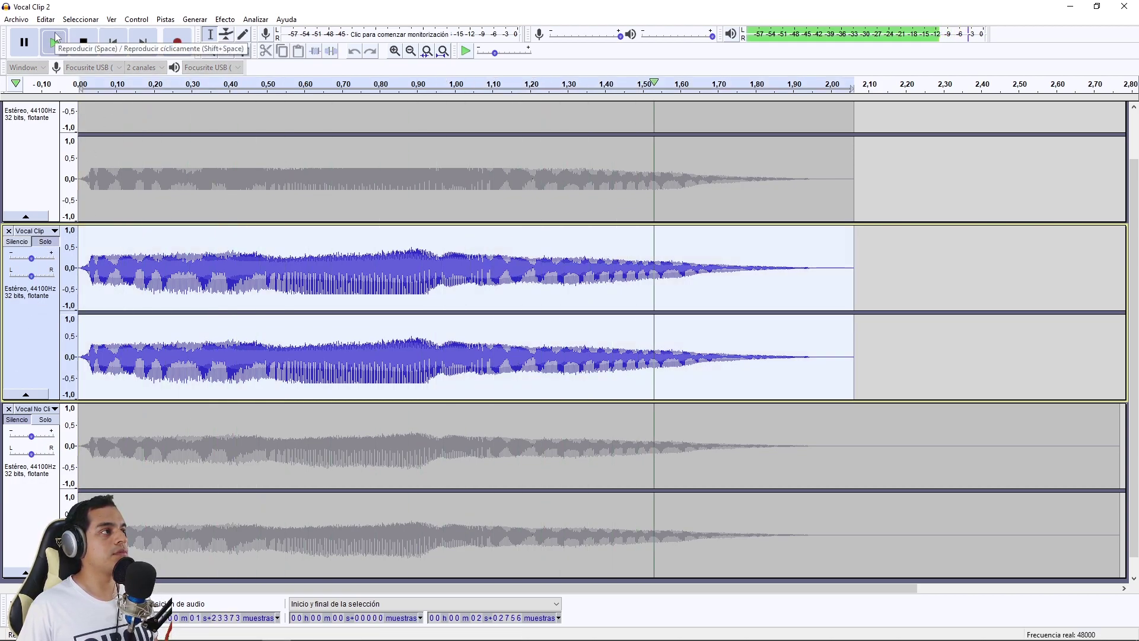
pyautogui.click(32, 499)
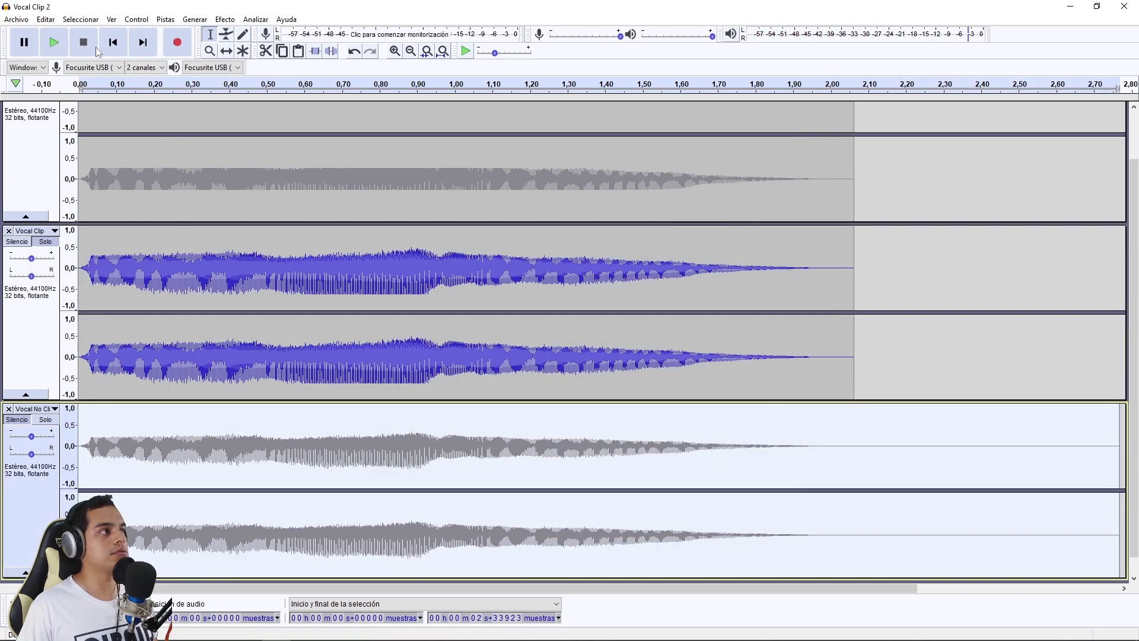
pyautogui.click(48, 427)
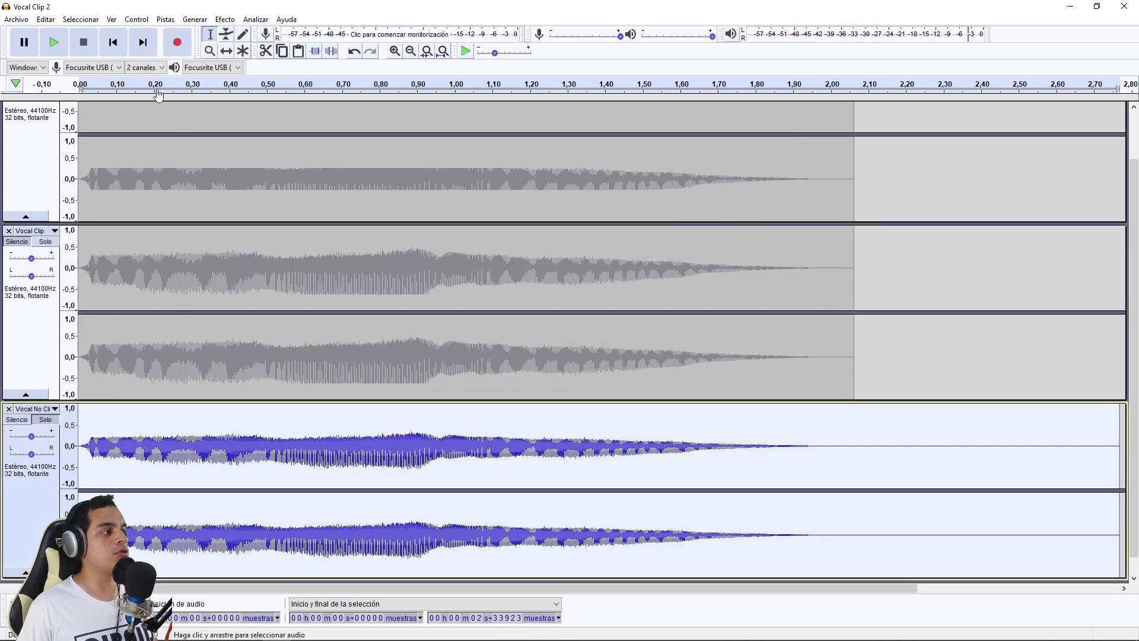
pyautogui.click(52, 51)
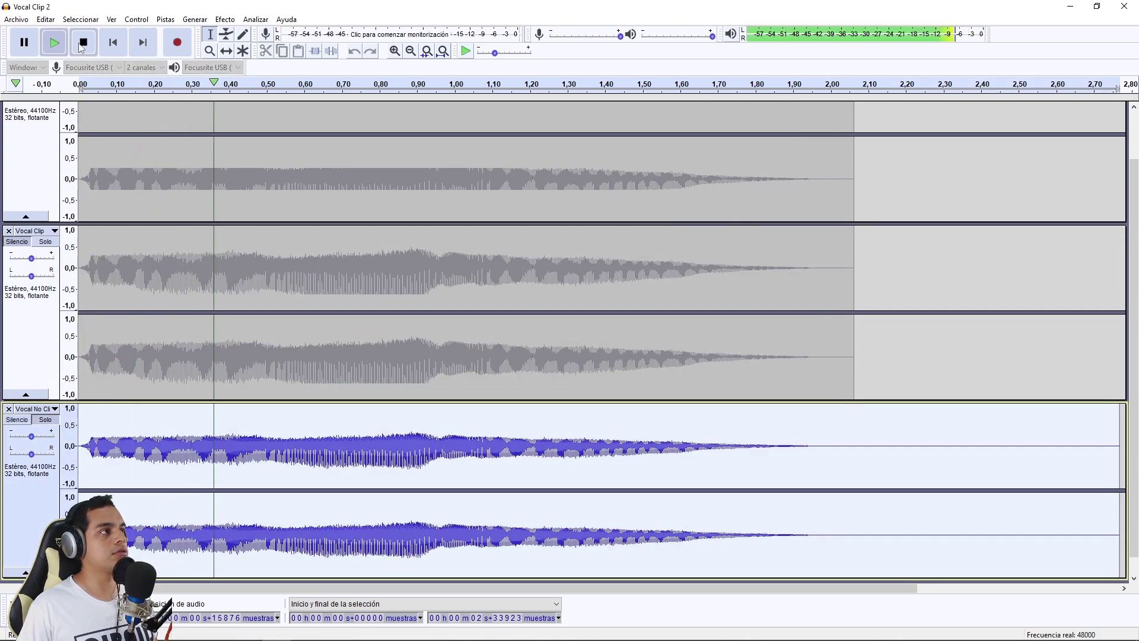
pyautogui.click(37, 333)
pyautogui.click(63, 44)
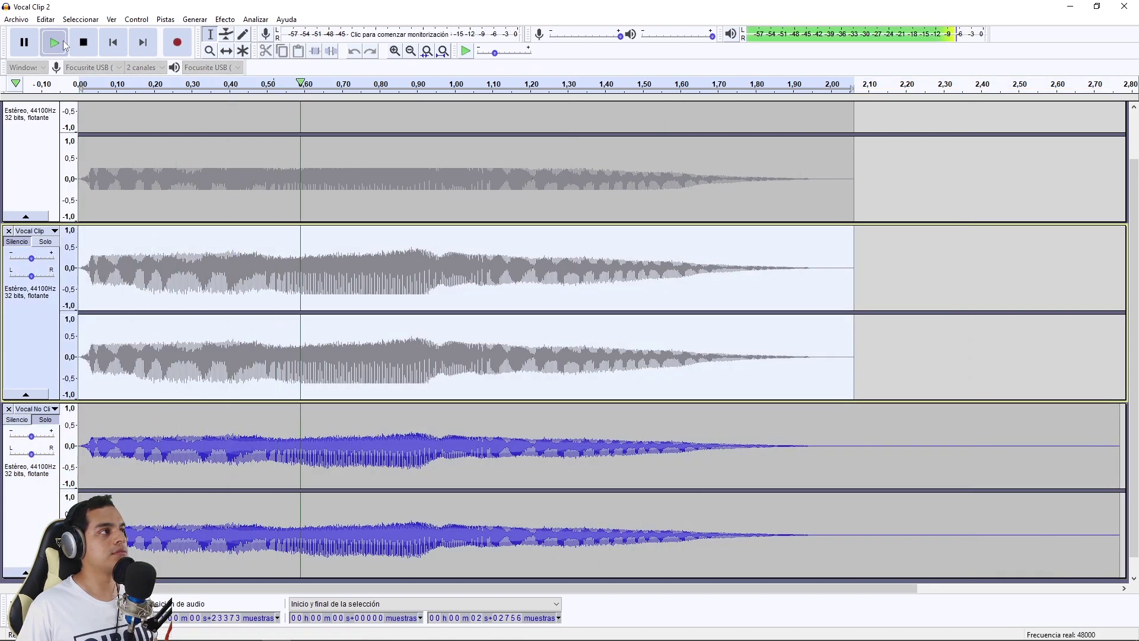
pyautogui.click(81, 42)
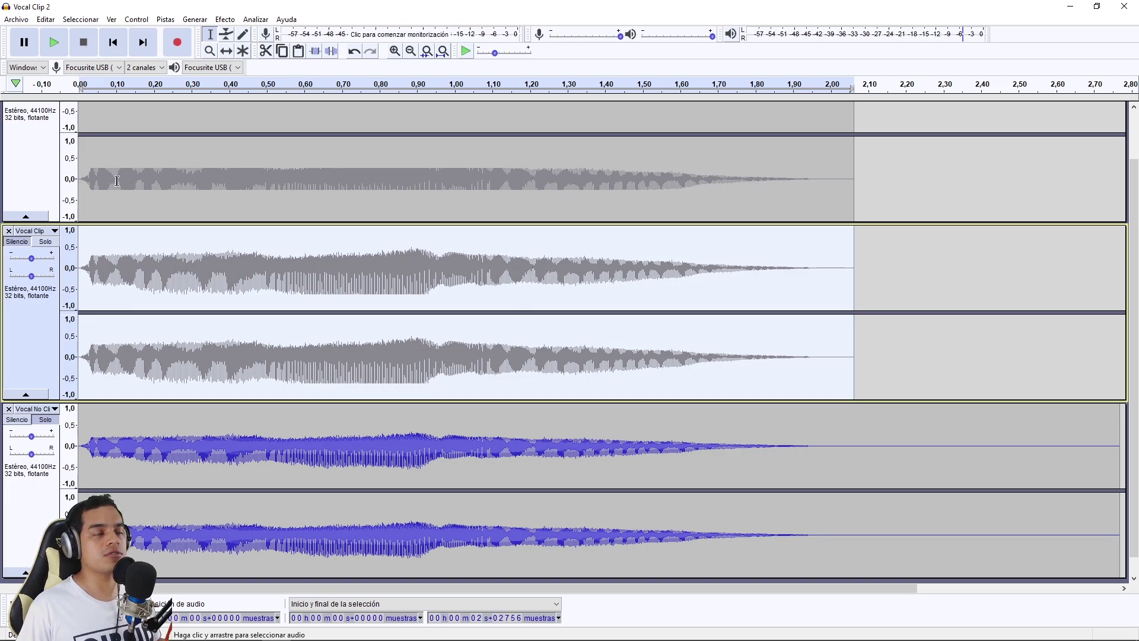
# Step: Select the whole Vocal Clip 2 track, solo it and play it
pyautogui.scroll(2, 136, 330)
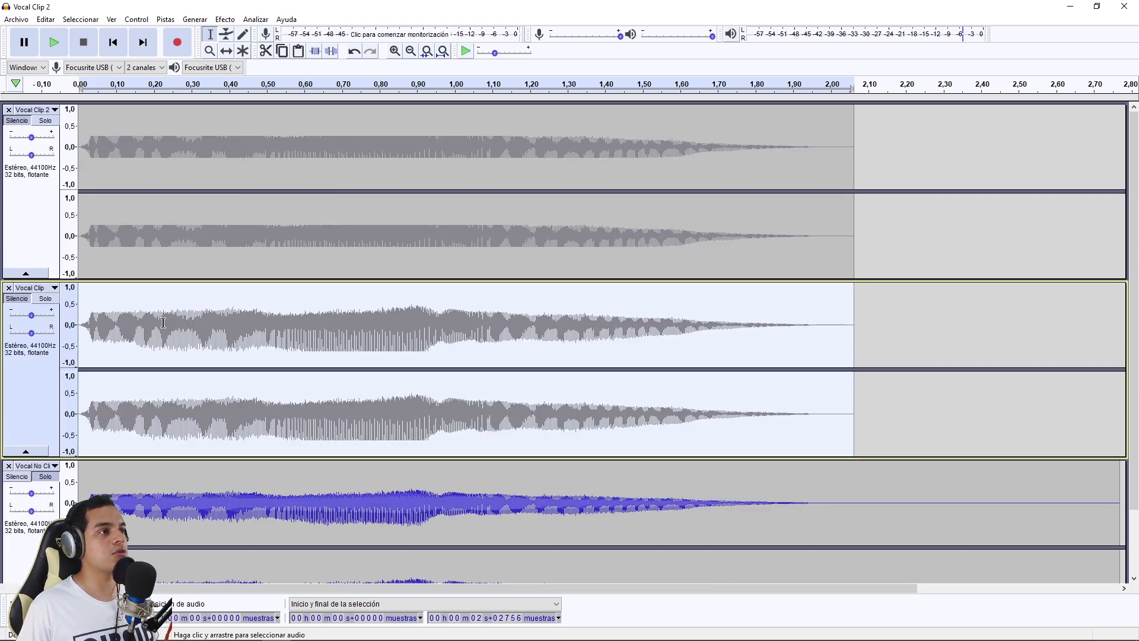
pyautogui.click(37, 221)
pyautogui.click(44, 123)
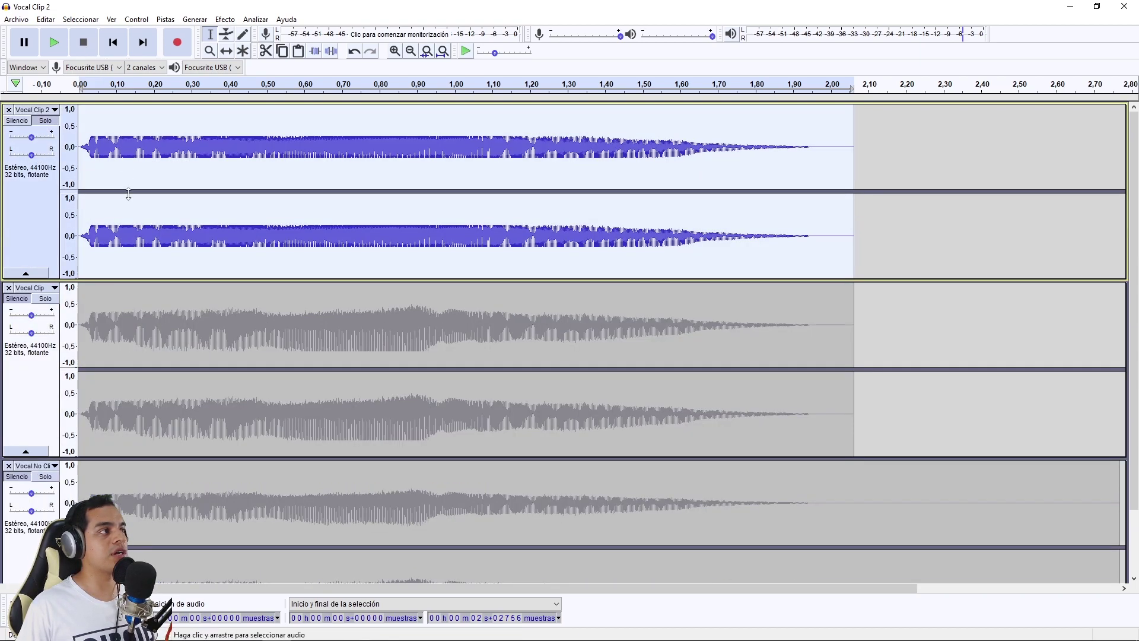
pyautogui.click(56, 43)
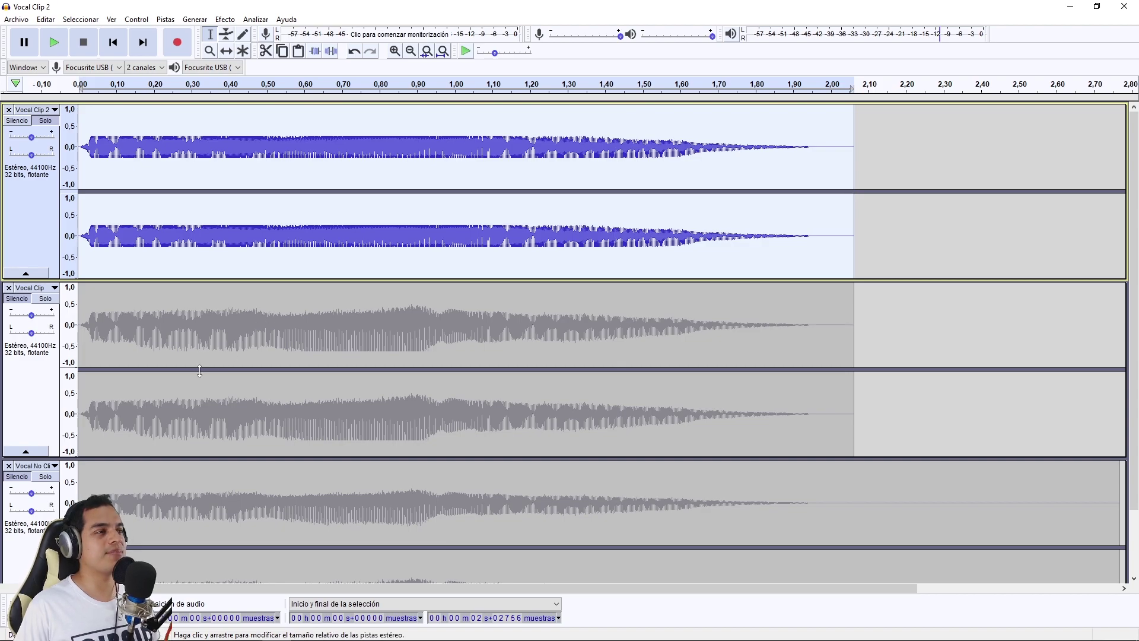
# Step: Solo the Vocal Clip track and play it from the beginning, then stop playback
pyautogui.click(47, 382)
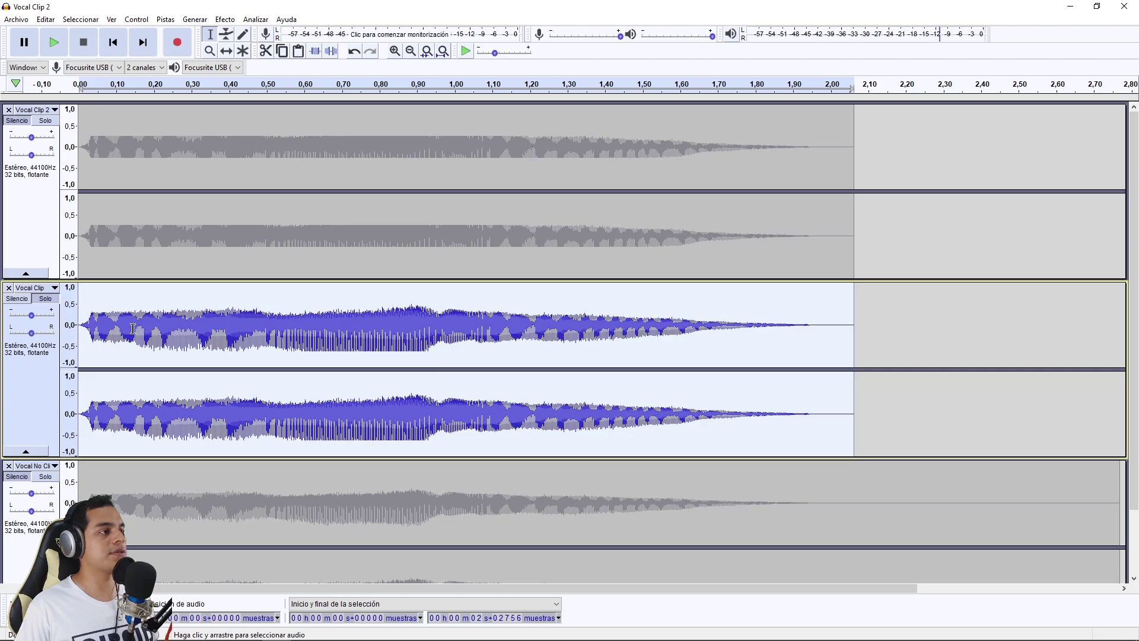
pyautogui.click(55, 42)
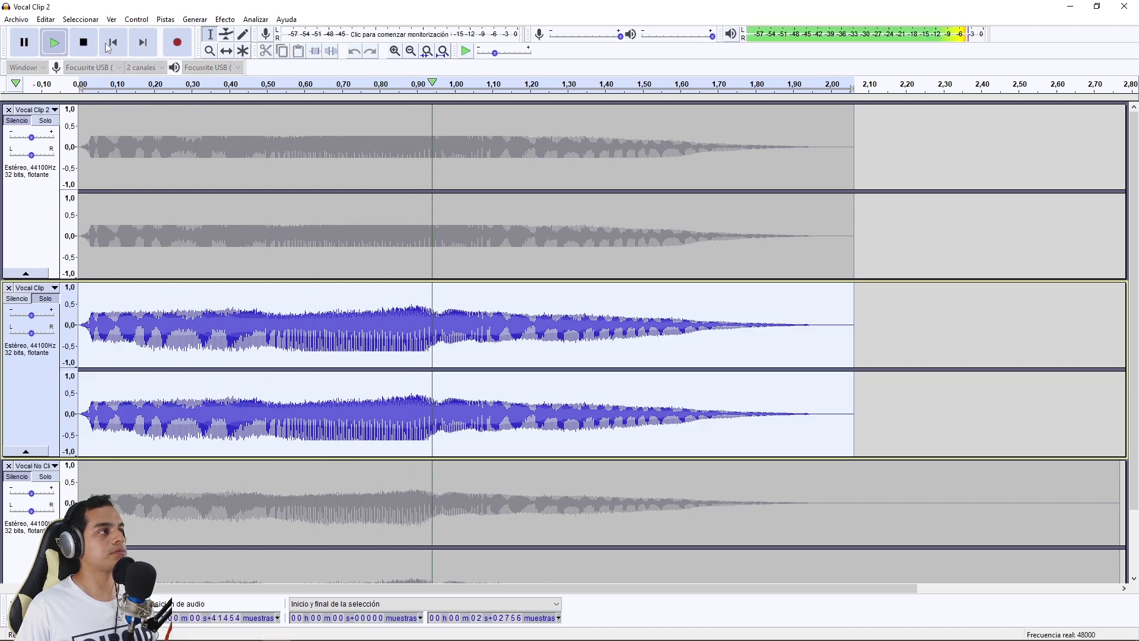
pyautogui.click(84, 44)
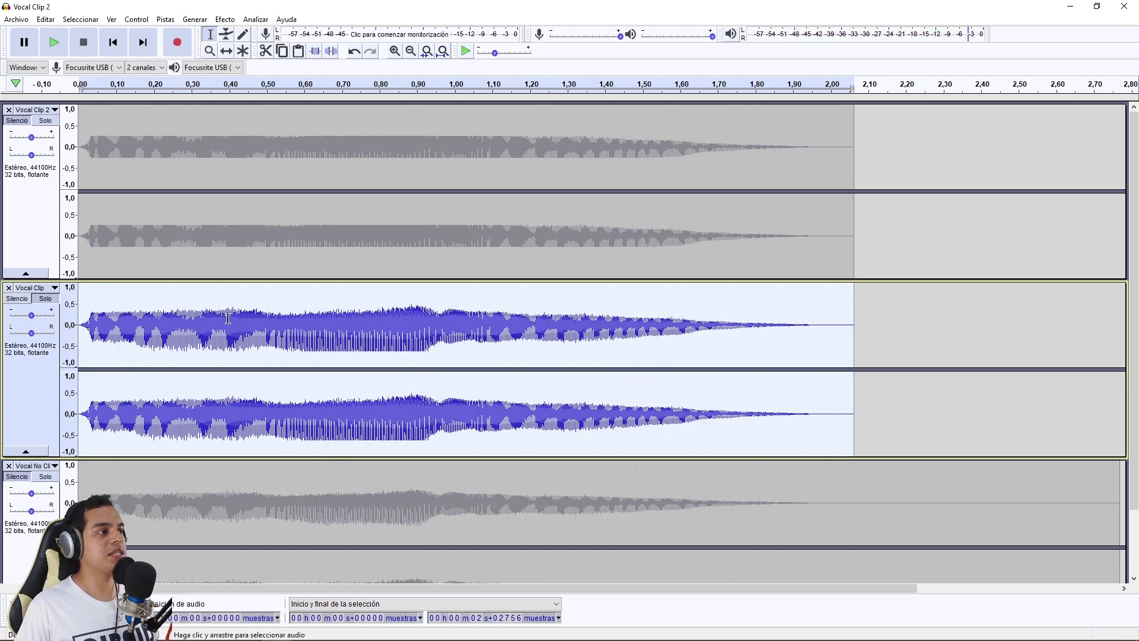
# Step: Select about 0.49 to 0.97 s of Vocal Clip and examine its clipped peaks at sample level around 0.66 s against the other tracks
pyautogui.click(261, 342)
pyautogui.hotkey('ctrl', '1')
pyautogui.hotkey('ctrl', '1')
pyautogui.hotkey('ctrl', '1')
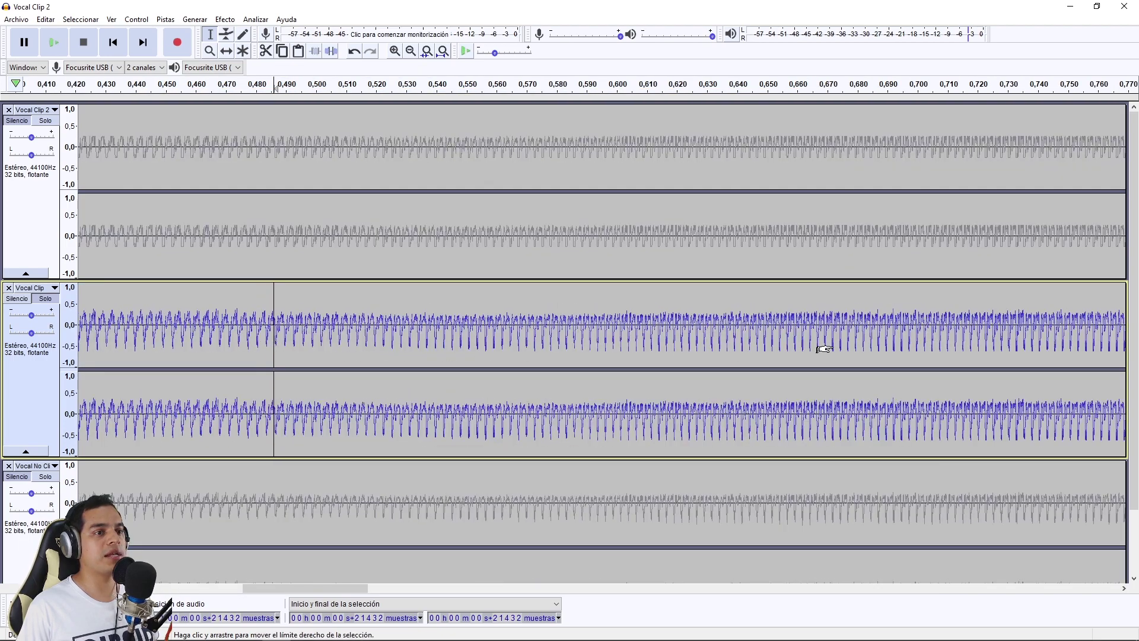
pyautogui.hotkey('ctrl', '3')
pyautogui.hotkey('ctrl', '3')
pyautogui.hotkey('ctrl', '3')
pyautogui.moveTo(262, 342); pyautogui.dragTo(437, 347)
pyautogui.scroll(7, 330, 358)
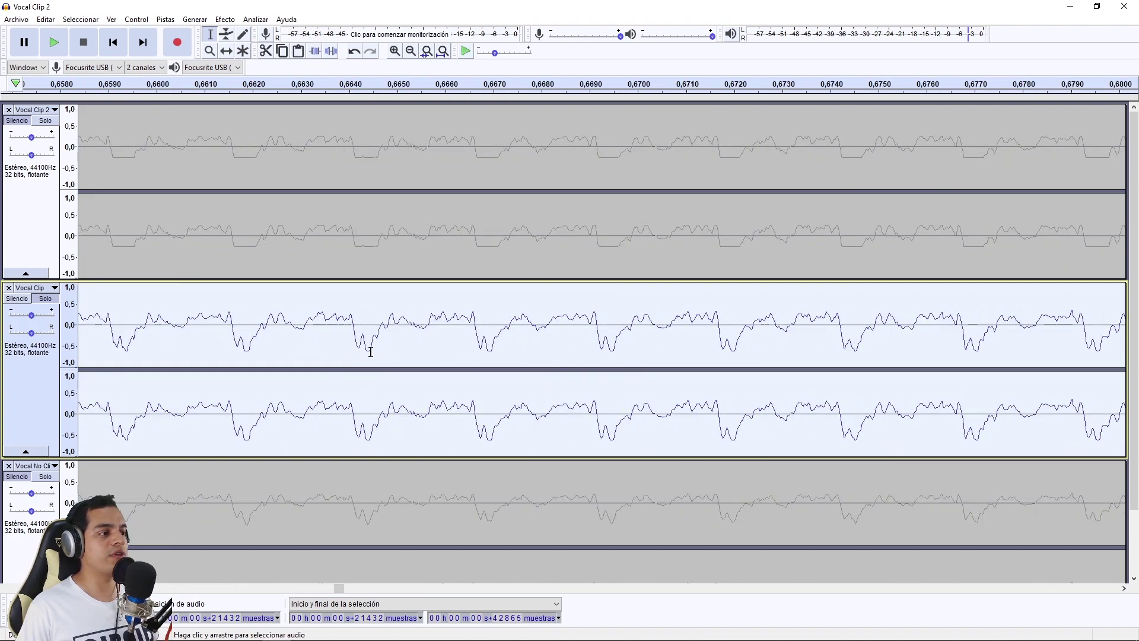
pyautogui.scroll(3, 374, 355)
pyautogui.scroll(-1, 296, 344)
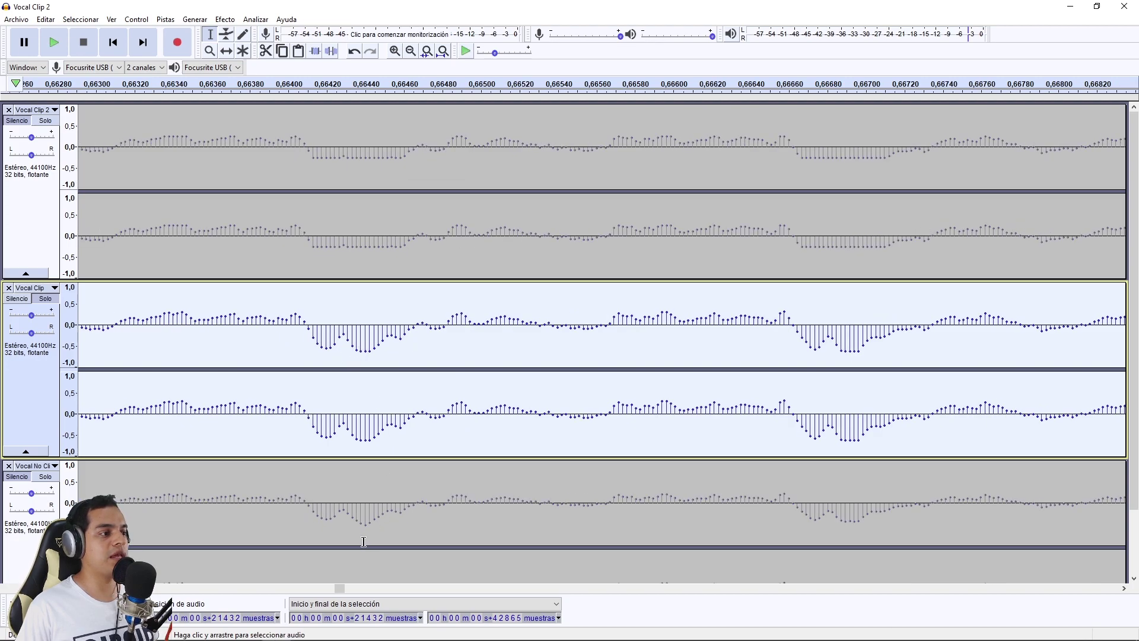
pyautogui.scroll(1, 498, 406)
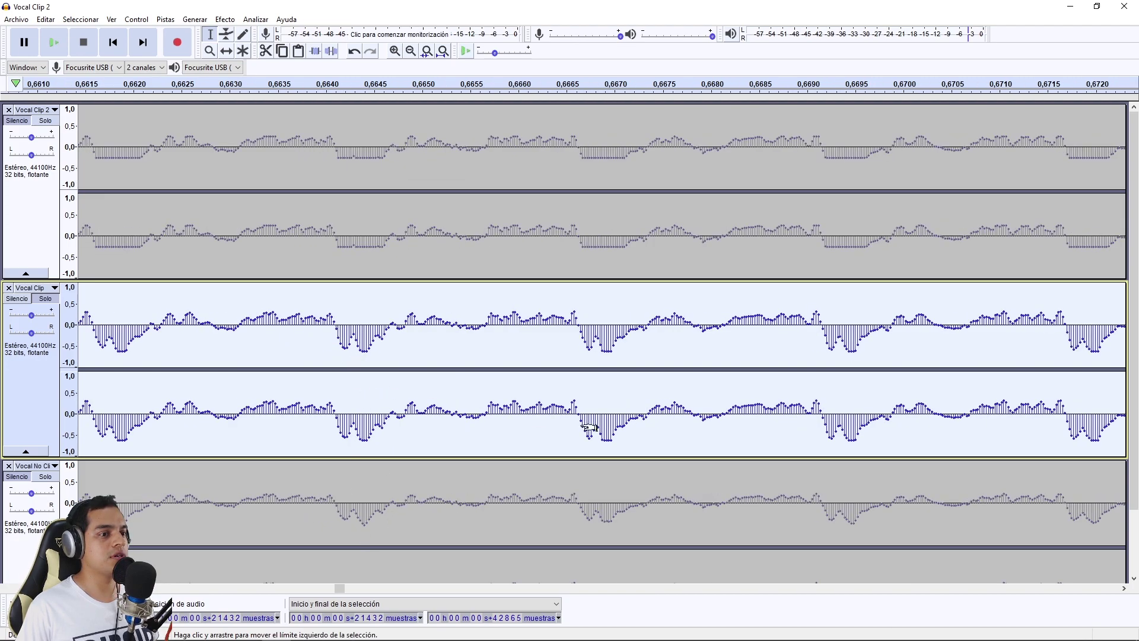
pyautogui.scroll(-1, 551, 436)
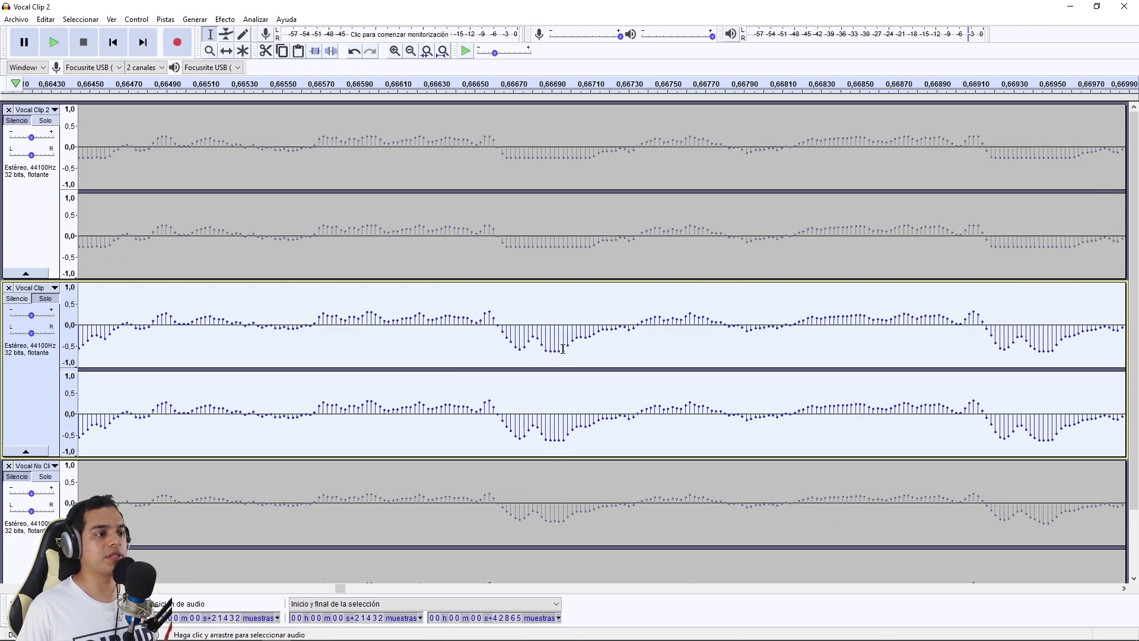
pyautogui.scroll(-6, 561, 399)
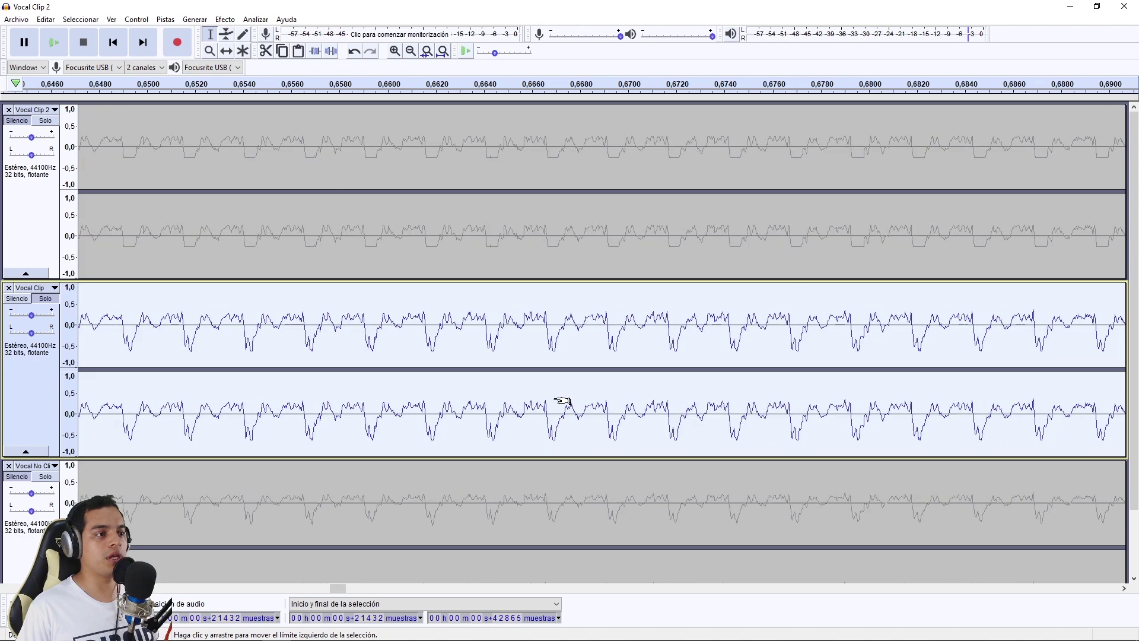
pyautogui.scroll(-2, 585, 370)
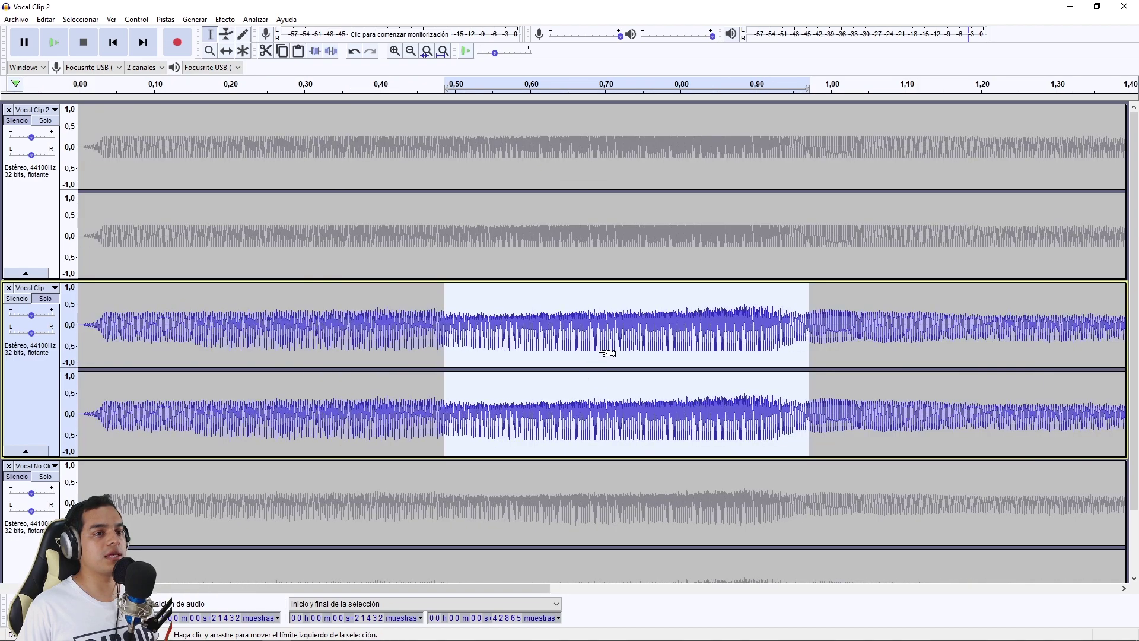
pyautogui.scroll(-1, 592, 335)
pyautogui.scroll(1, 255, 330)
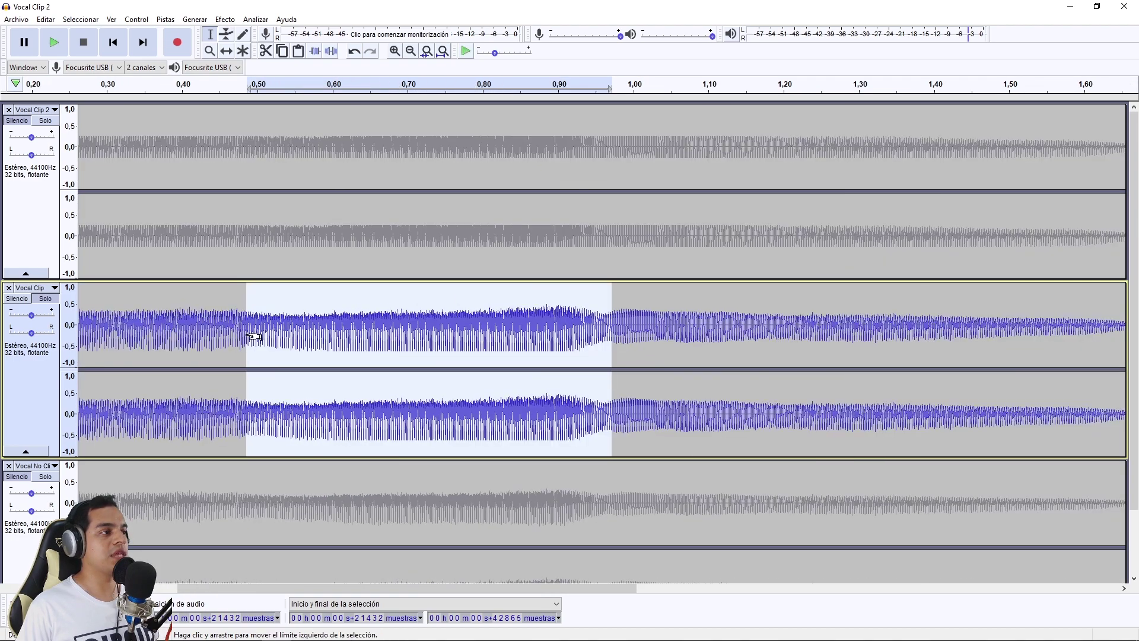
pyautogui.scroll(-1, 220, 339)
# Step: Apply the Clip Fix effect to the entire Vocal Clip track with an amplitude reduction of -4.40 dB
pyautogui.click(32, 380)
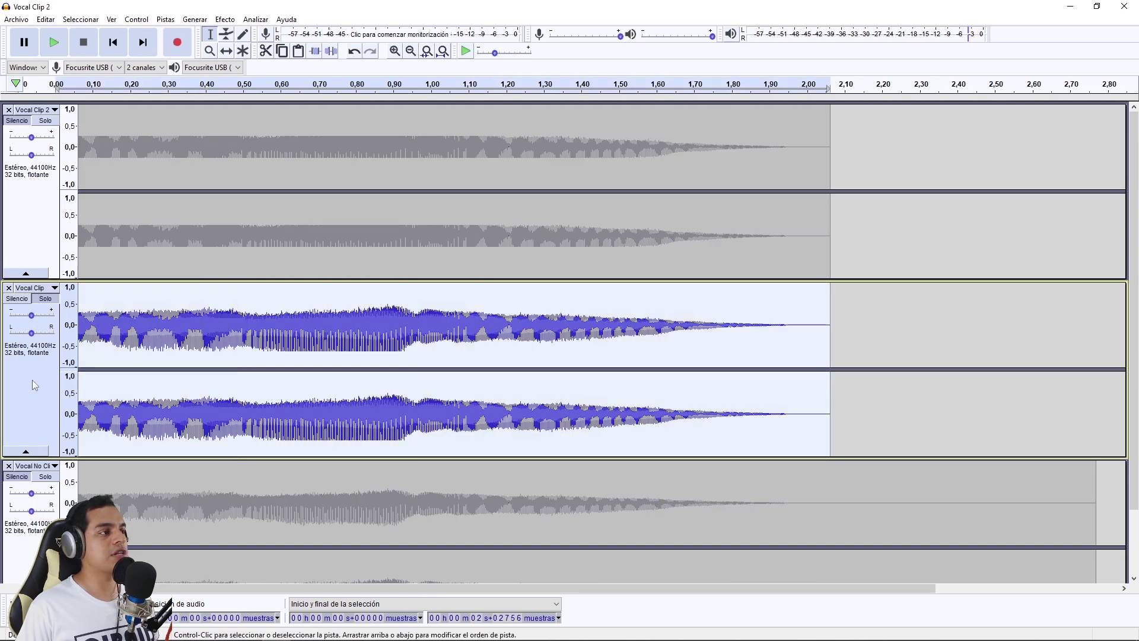
pyautogui.click(187, 20)
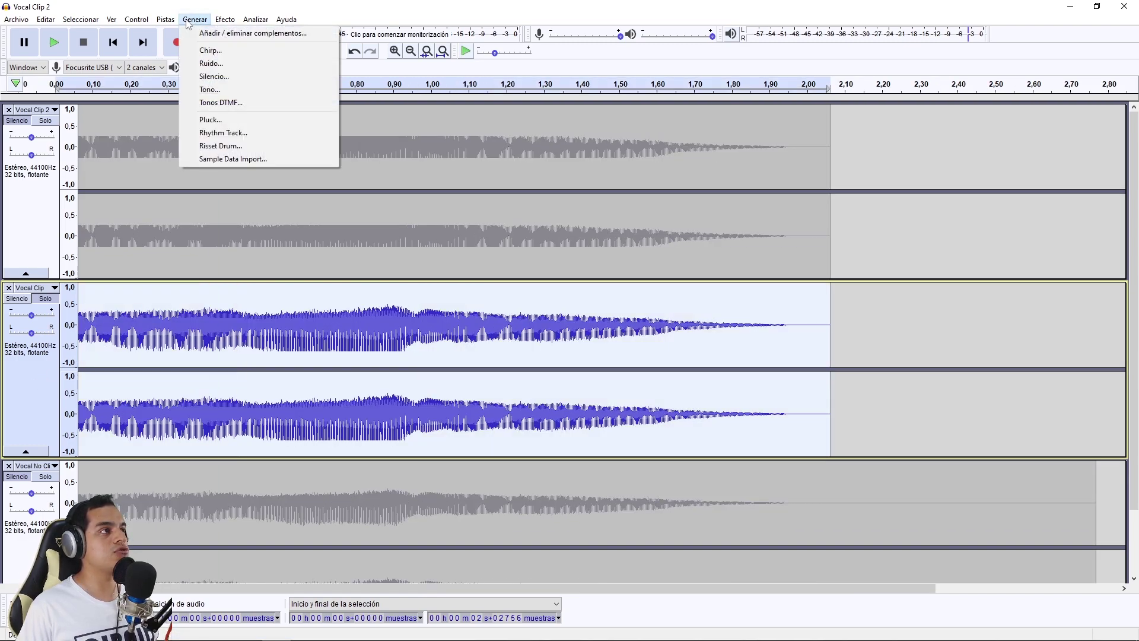
pyautogui.moveTo(225, 19)
pyautogui.click(267, 424)
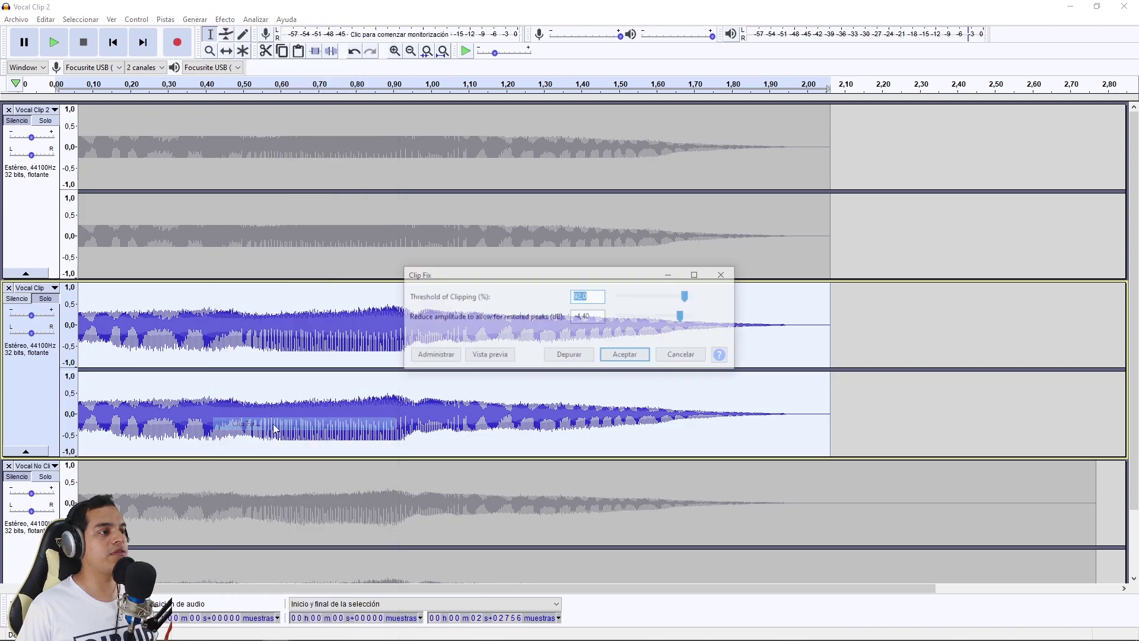
pyautogui.moveTo(579, 280); pyautogui.dragTo(691, 241)
pyautogui.click(746, 314)
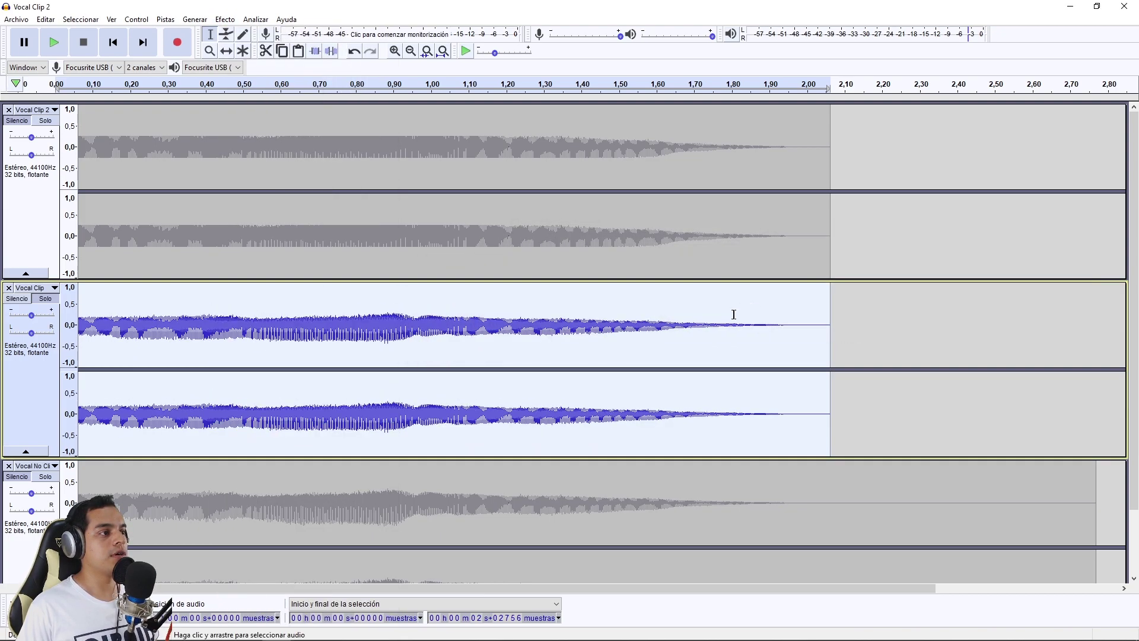
# Step: Play the repaired Vocal Clip track and inspect its restored peaks at sample level around 0.72 s
pyautogui.click(58, 43)
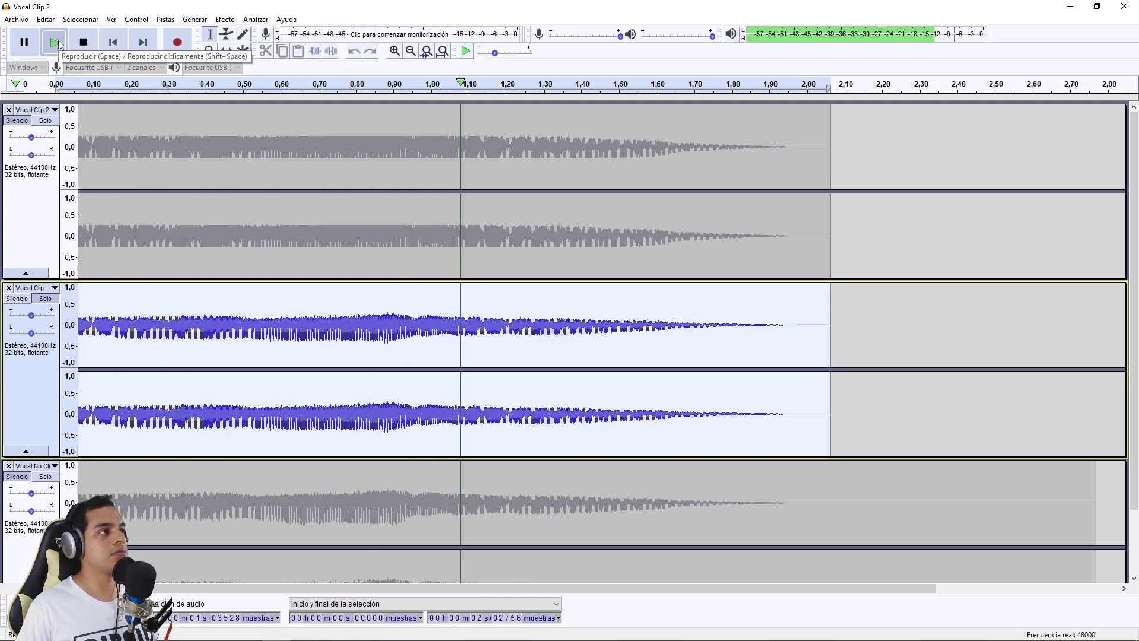
pyautogui.scroll(5, 309, 349)
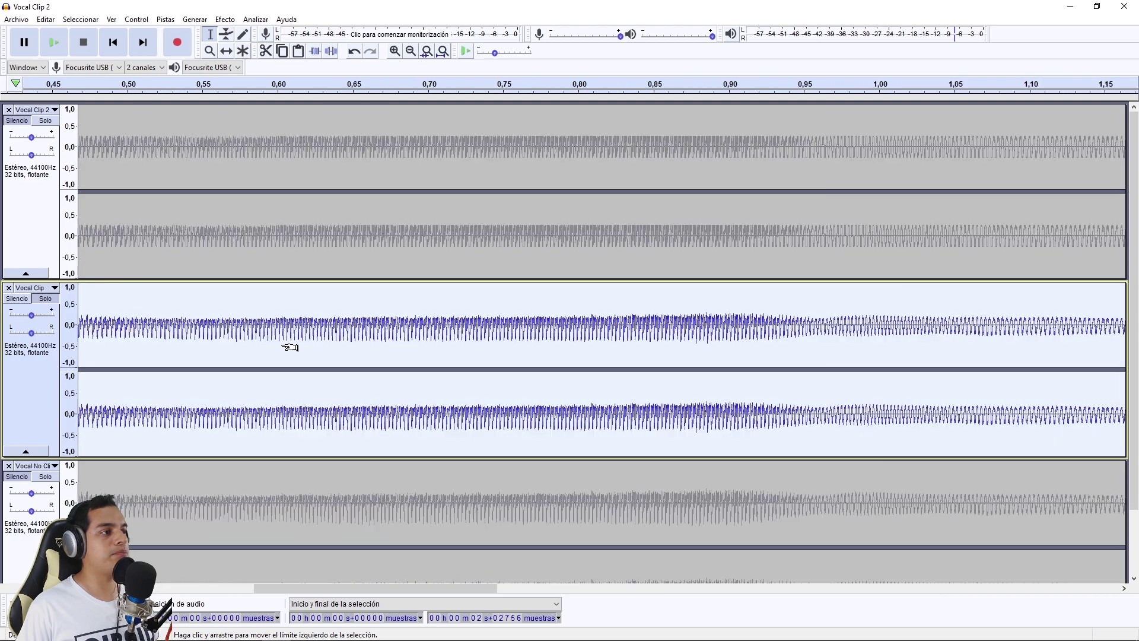
pyautogui.scroll(3, 469, 351)
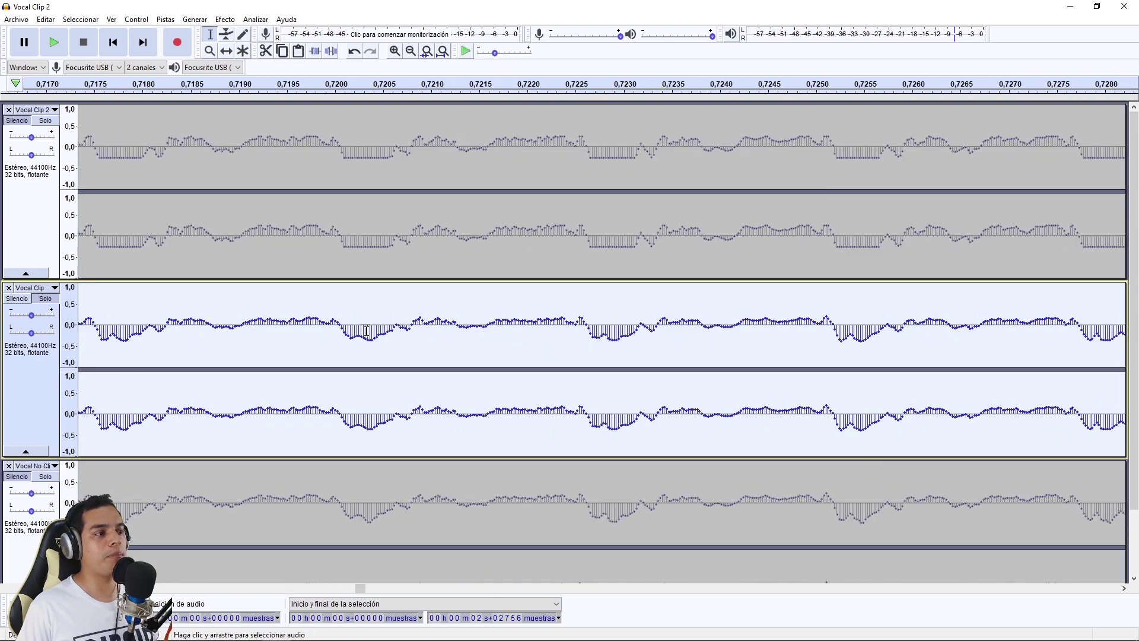
pyautogui.scroll(-7, 379, 331)
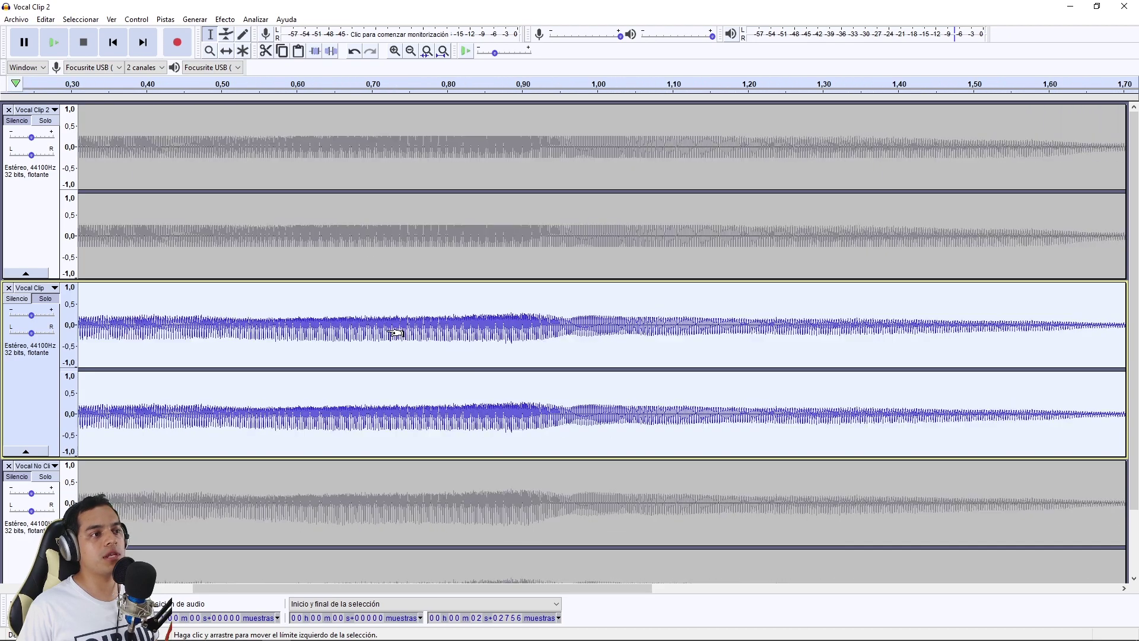
# Step: Raise the gain of the Vocal Clip track slightly
pyautogui.scroll(-3, 394, 332)
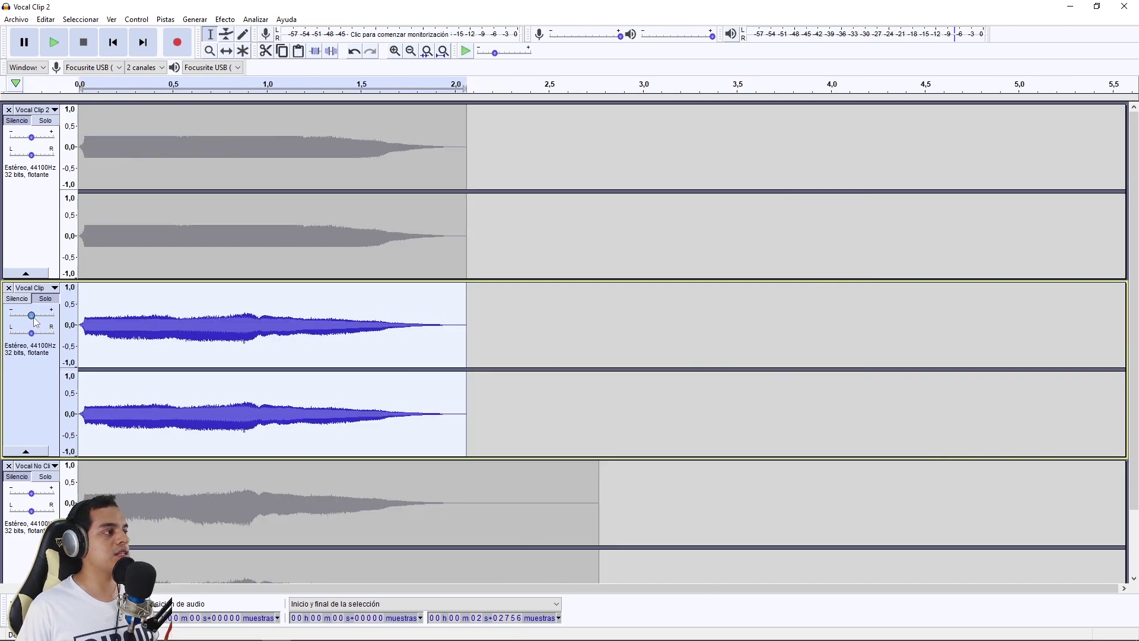
pyautogui.moveTo(32, 317); pyautogui.dragTo(37, 320)
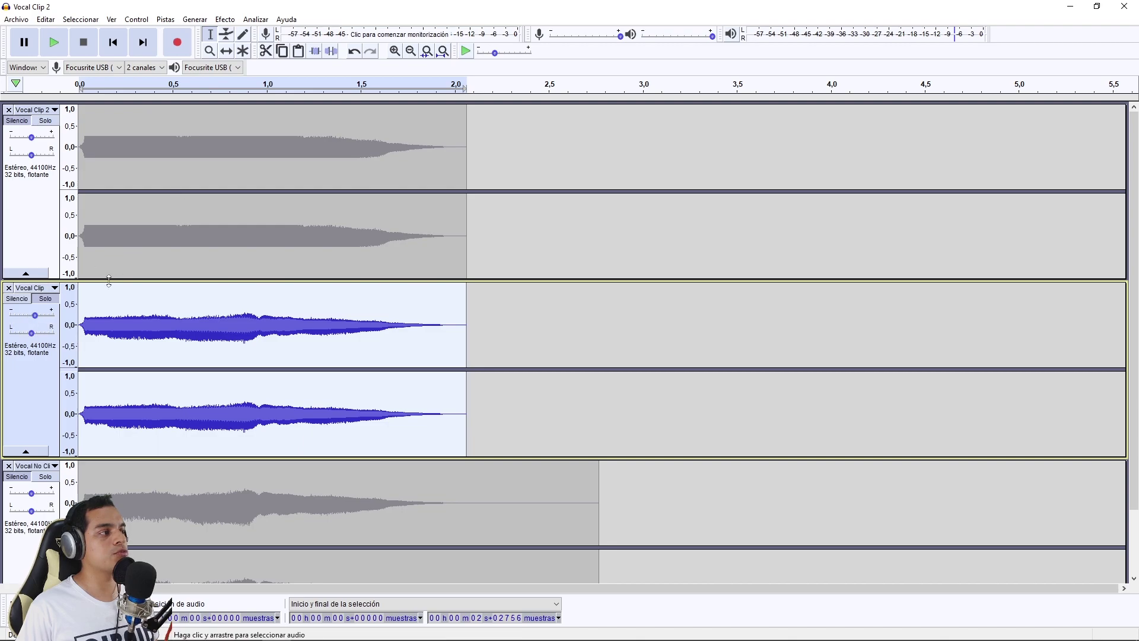
# Step: Play the soloed Vocal Clip track, then solo the unclipped vocal track and play it to compare the two by ear
pyautogui.click(63, 43)
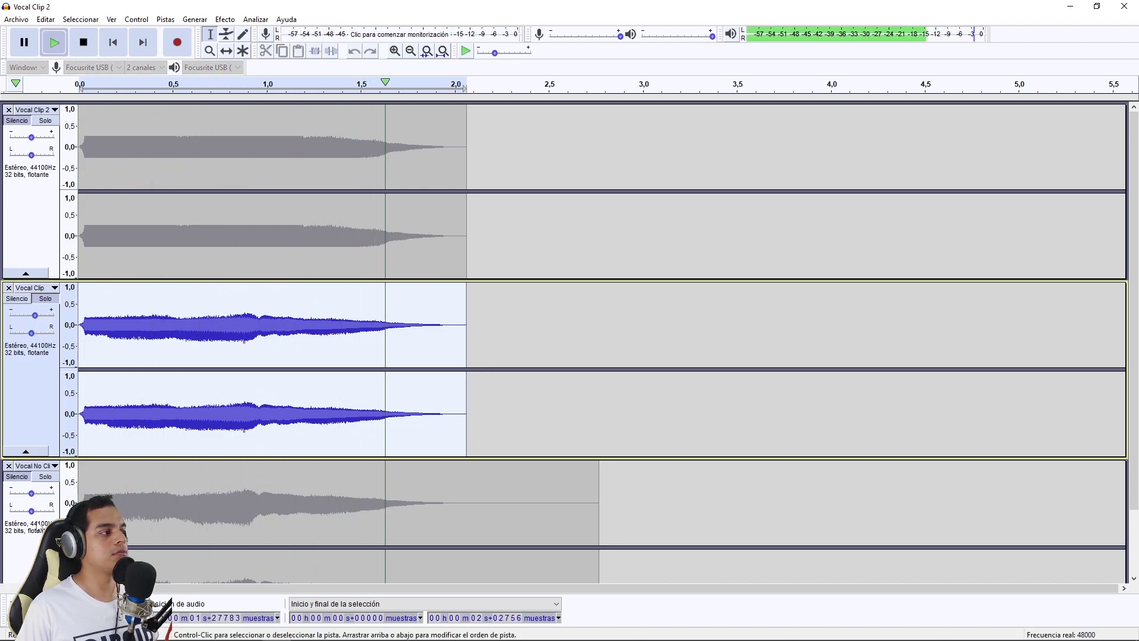
pyautogui.press('Down')
pyautogui.hotkey('shift', 's')
pyautogui.click(59, 44)
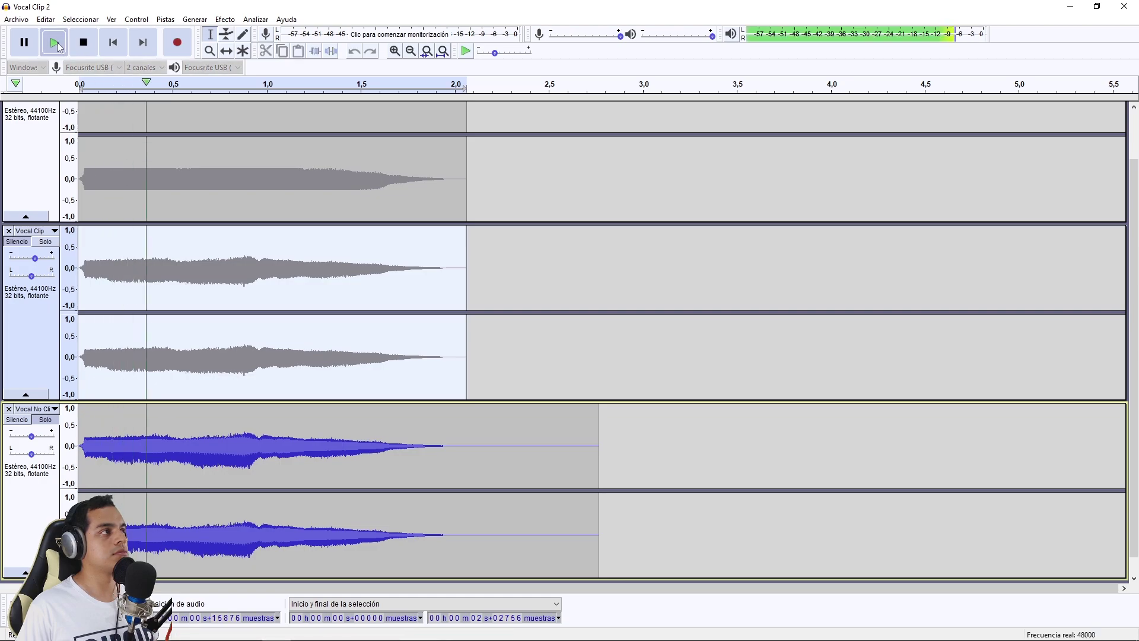
# Step: Lower the gain of the Vocal Clip track slightly and solo it for another listen
pyautogui.moveTo(35, 259); pyautogui.dragTo(33, 267)
pyautogui.click(45, 267)
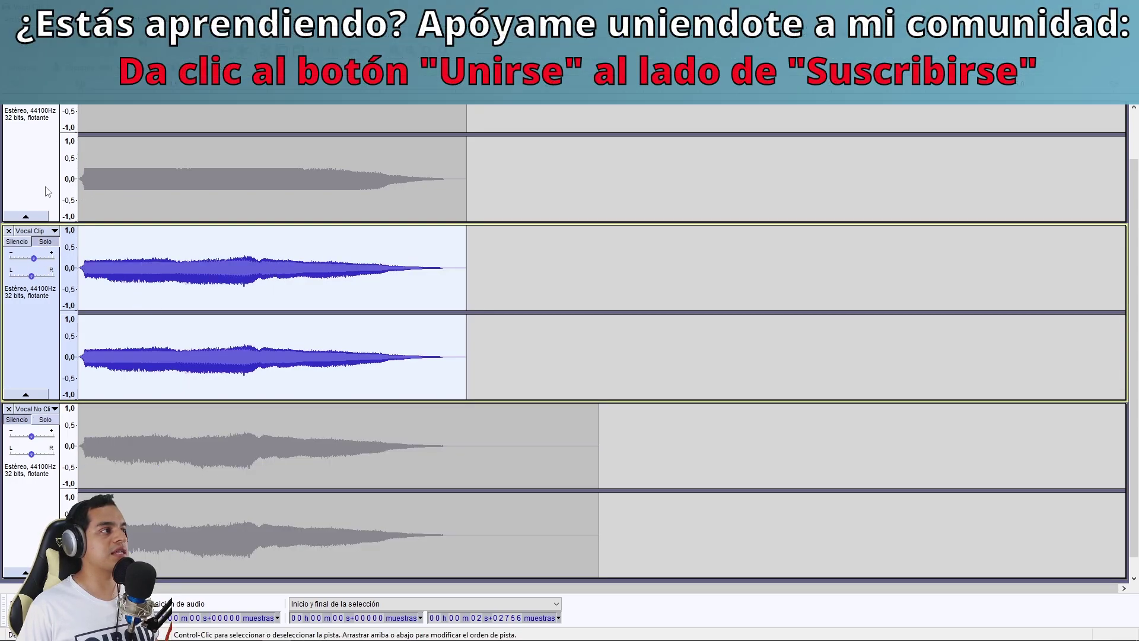
# Step: Solo the Vocal Clip 2 track and play its distorted vocal
pyautogui.scroll(2, 73, 178)
pyautogui.click(46, 121)
pyautogui.press('space')
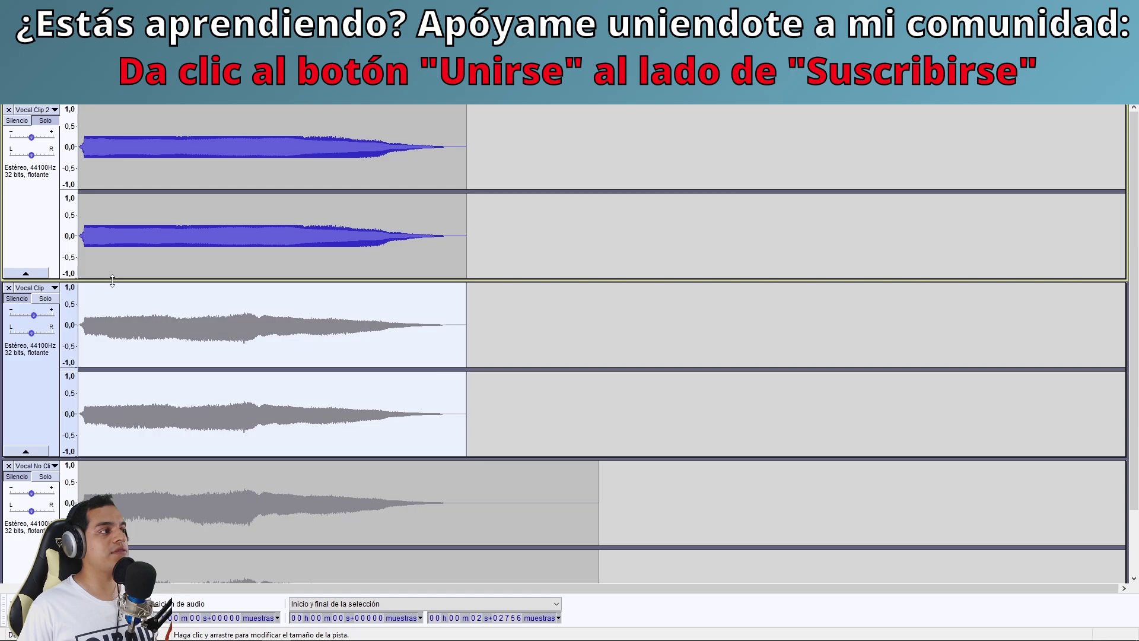
# Step: Enlarge the Vocal Clip 2 track and examine its flattened troughs at sample level, marking several between about 0.502 and 0.517 s
pyautogui.moveTo(117, 281); pyautogui.dragTo(116, 322)
pyautogui.scroll(2, 107, 156)
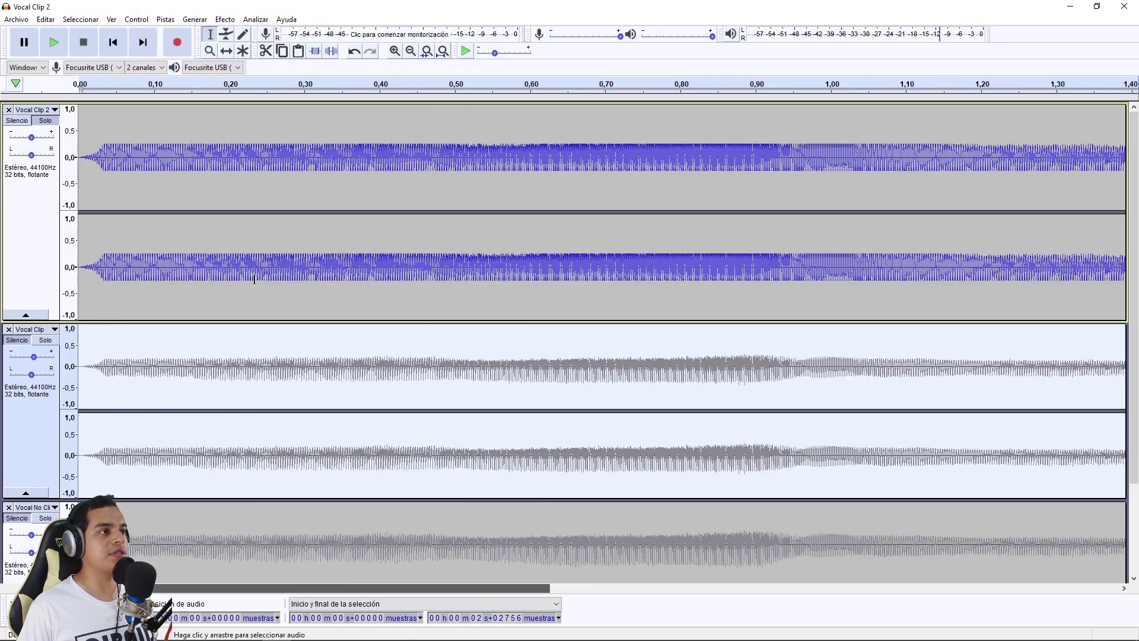
pyautogui.scroll(-2, 229, 148)
pyautogui.scroll(8, 279, 140)
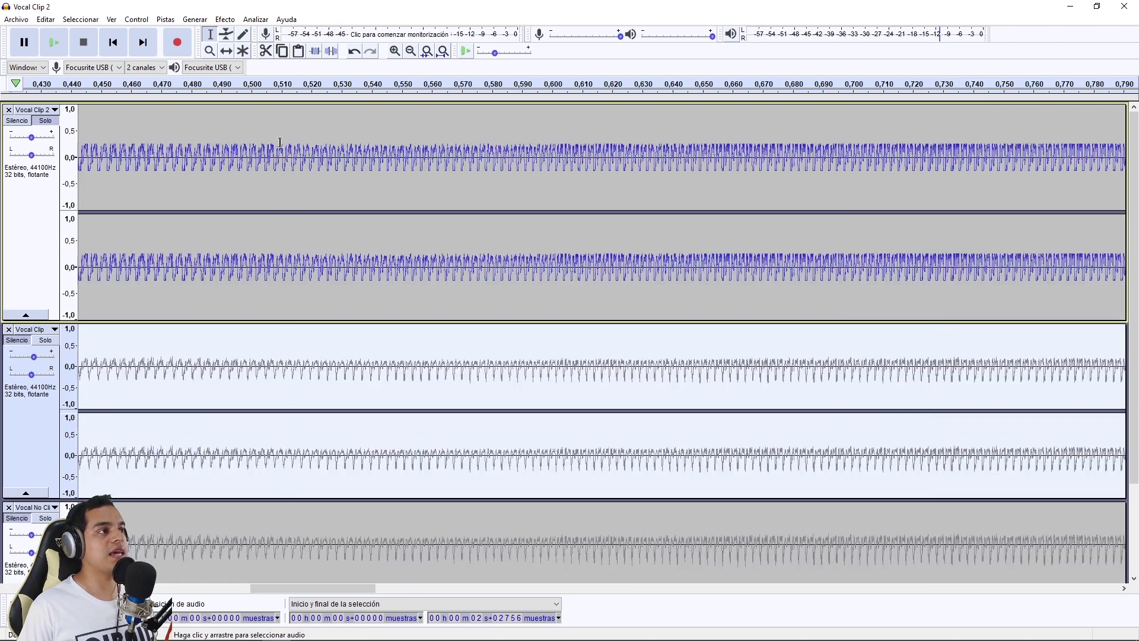
pyautogui.moveTo(347, 171); pyautogui.dragTo(392, 173)
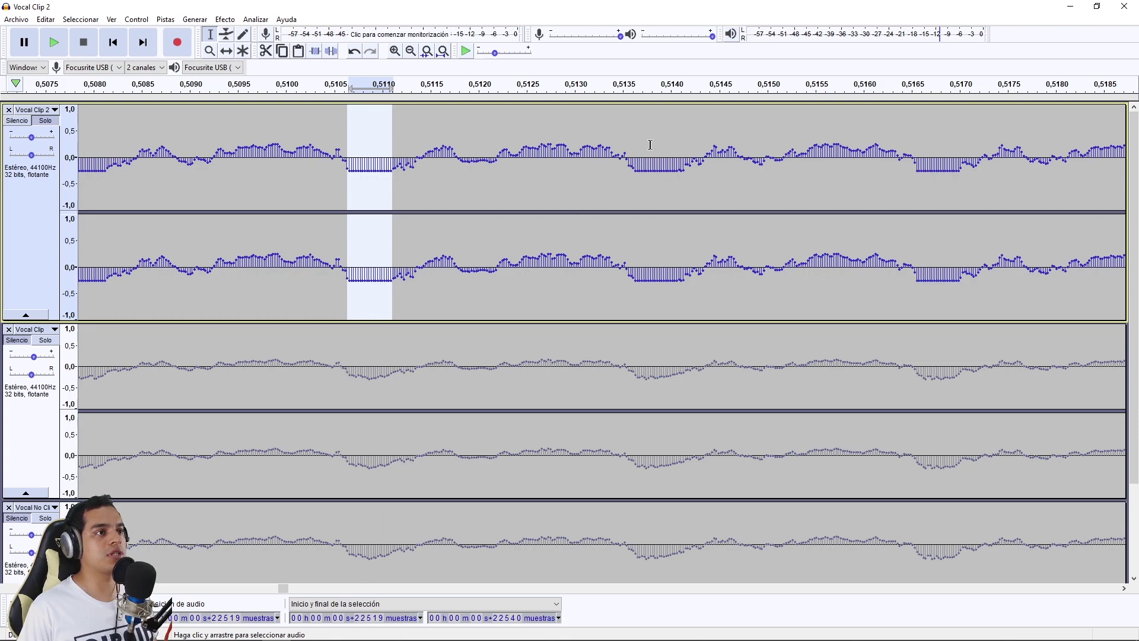
pyautogui.moveTo(632, 172); pyautogui.dragTo(682, 172)
pyautogui.moveTo(919, 164); pyautogui.dragTo(957, 167)
pyautogui.keyDown('ctrl'); pyautogui.scroll(-3, 864, 193); pyautogui.keyUp('ctrl')
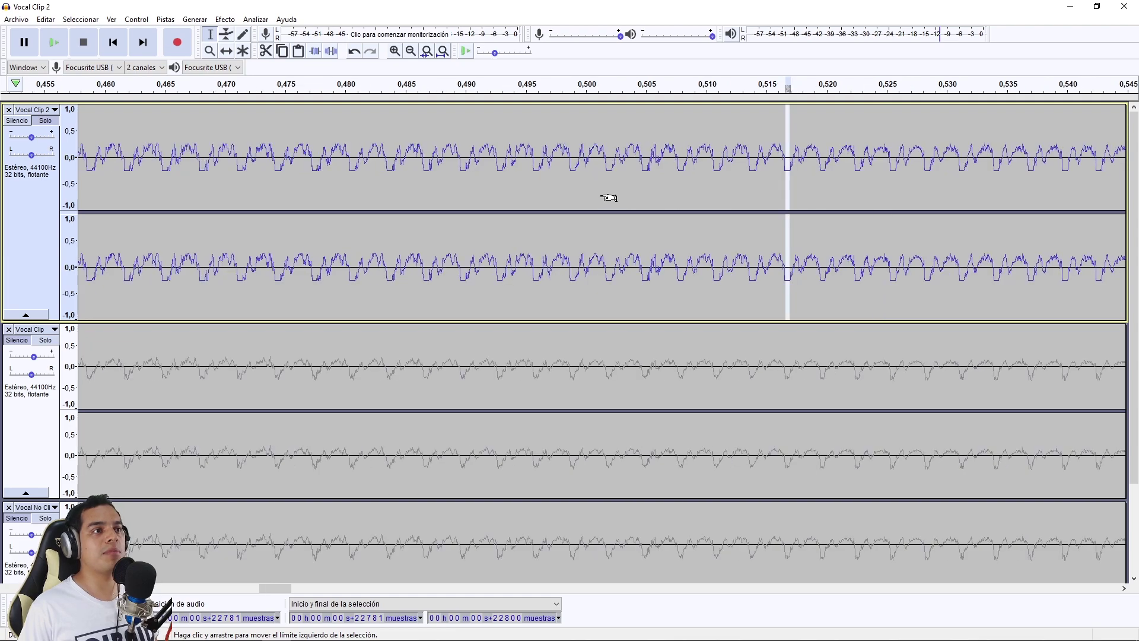
pyautogui.keyDown('ctrl'); pyautogui.scroll(4, 636, 184); pyautogui.keyUp('ctrl')
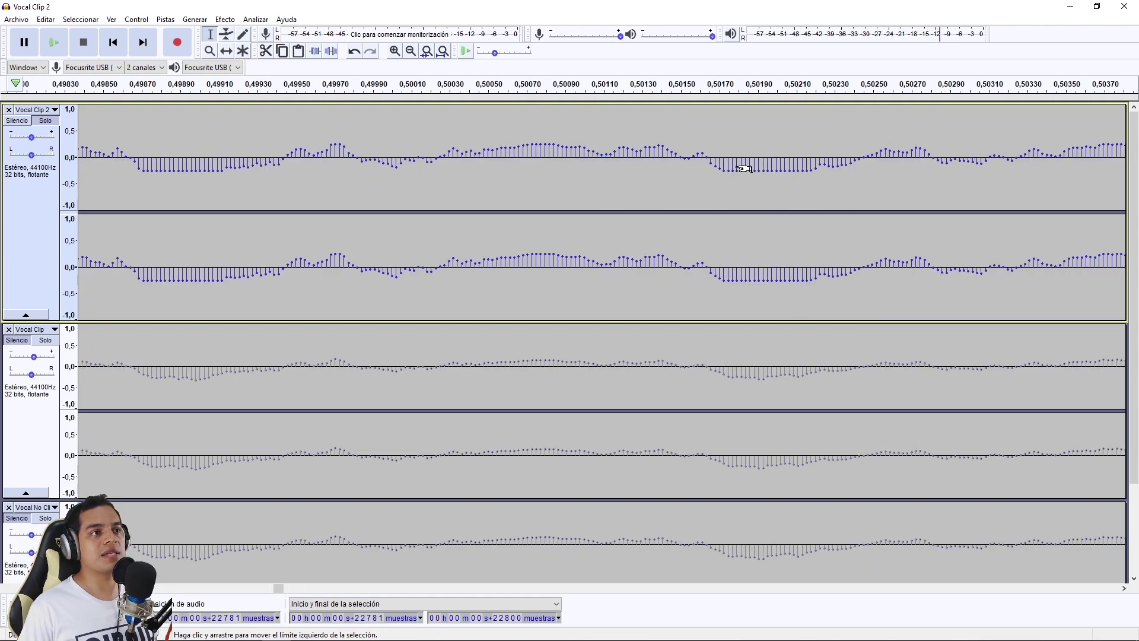
pyautogui.keyDown('ctrl'); pyautogui.scroll(-1, 742, 168); pyautogui.keyUp('ctrl')
pyautogui.moveTo(724, 171); pyautogui.dragTo(765, 177)
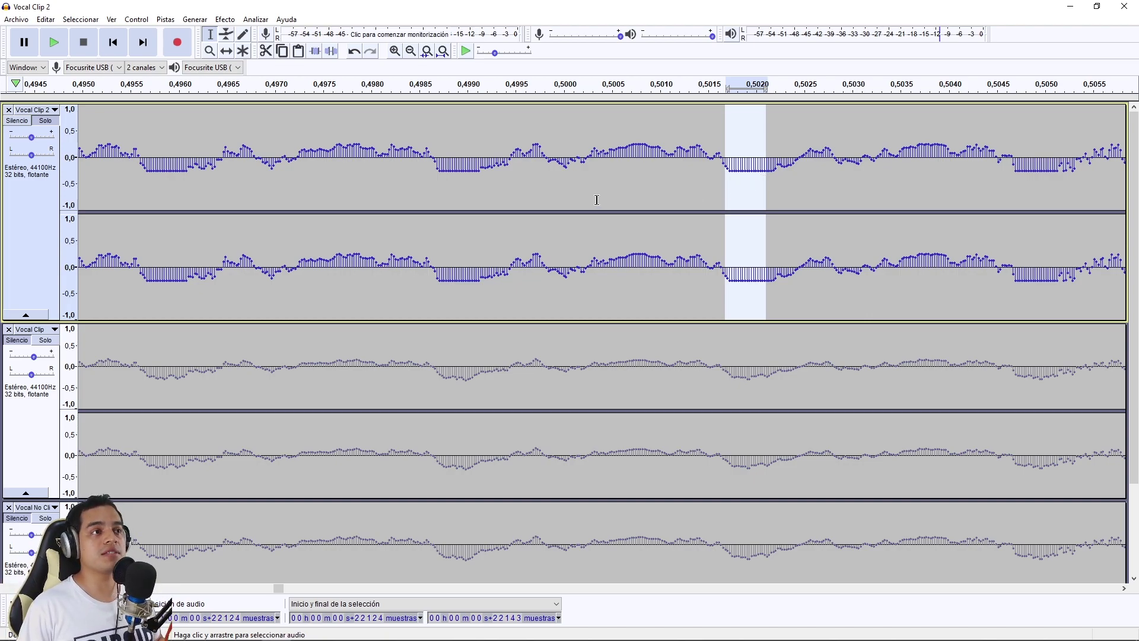
pyautogui.keyDown('ctrl'); pyautogui.scroll(-5, 439, 194); pyautogui.keyUp('ctrl')
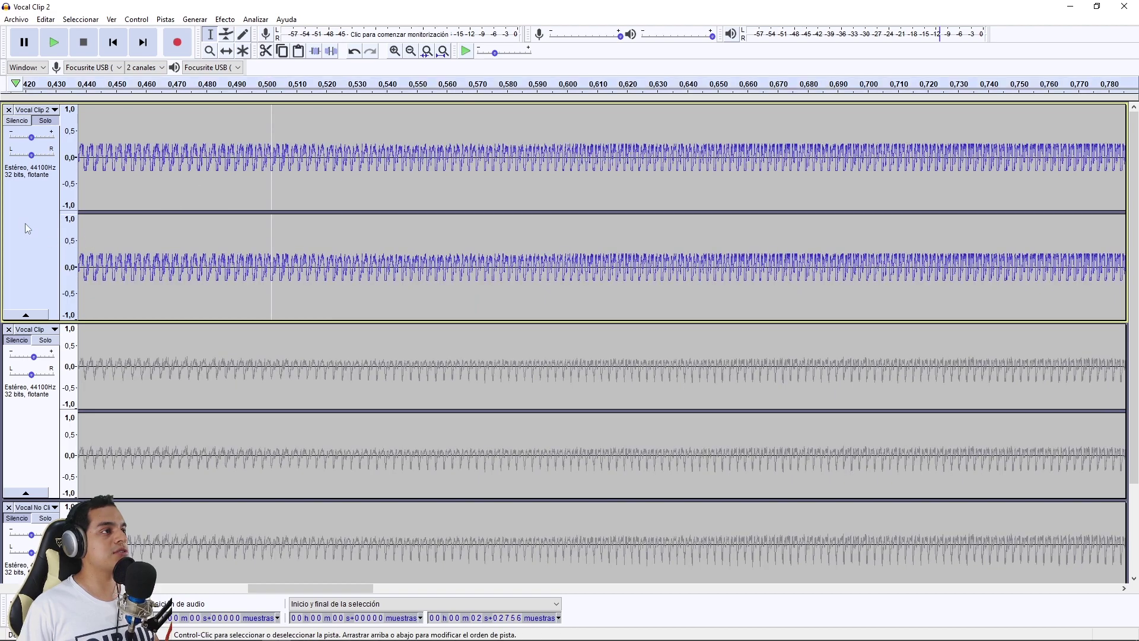
# Step: Apply Clip Fix to the entire Vocal Clip 2 track with a 92% clipping threshold and -4.40 dB amplitude reduction, and play it
pyautogui.click(25, 223)
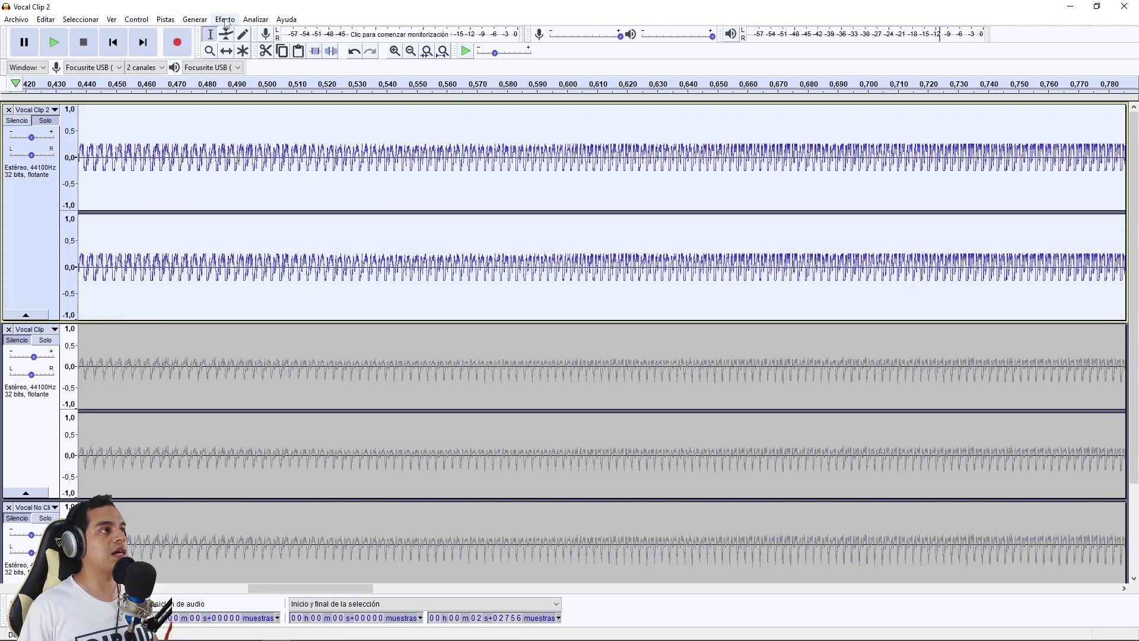
pyautogui.click(226, 20)
pyautogui.click(282, 422)
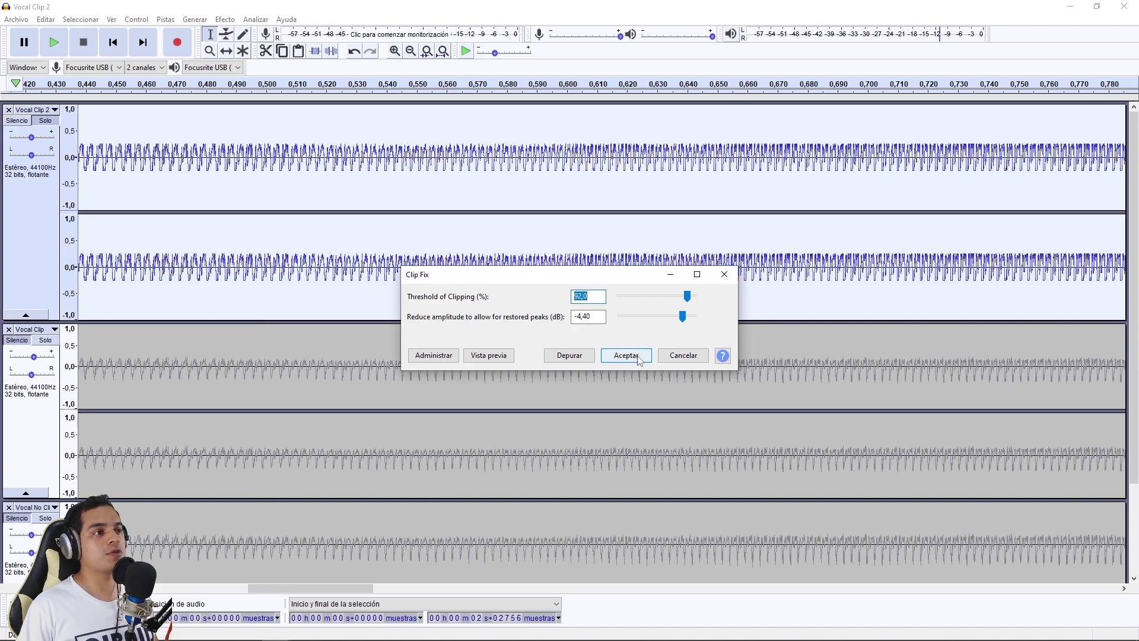
pyautogui.click(626, 355)
pyautogui.press('space')
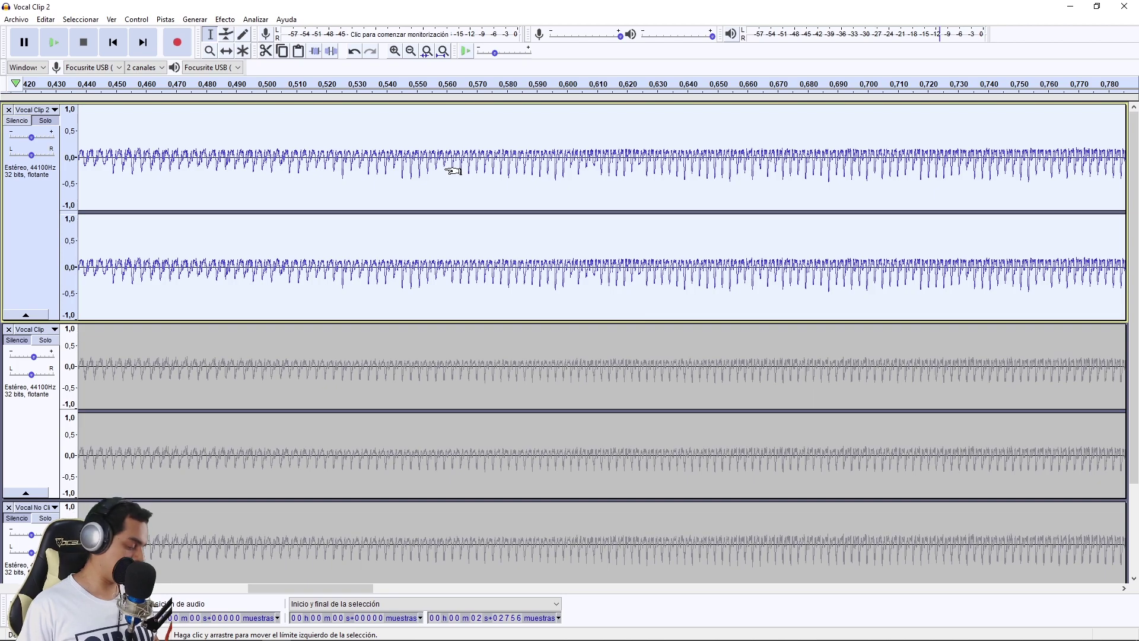
# Step: Undo and redo the Clip Fix on Vocal Clip 2 to compare its clipped and repaired waveforms around 0.57 s
pyautogui.hotkey('ctrl', 'z')
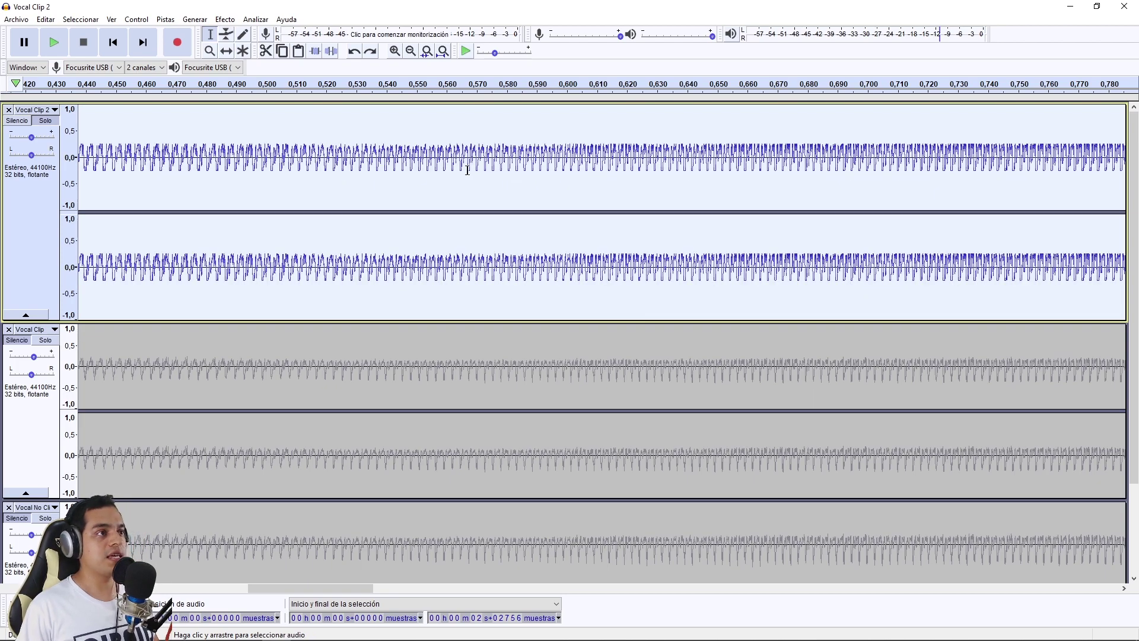
pyautogui.scroll(3, 467, 170)
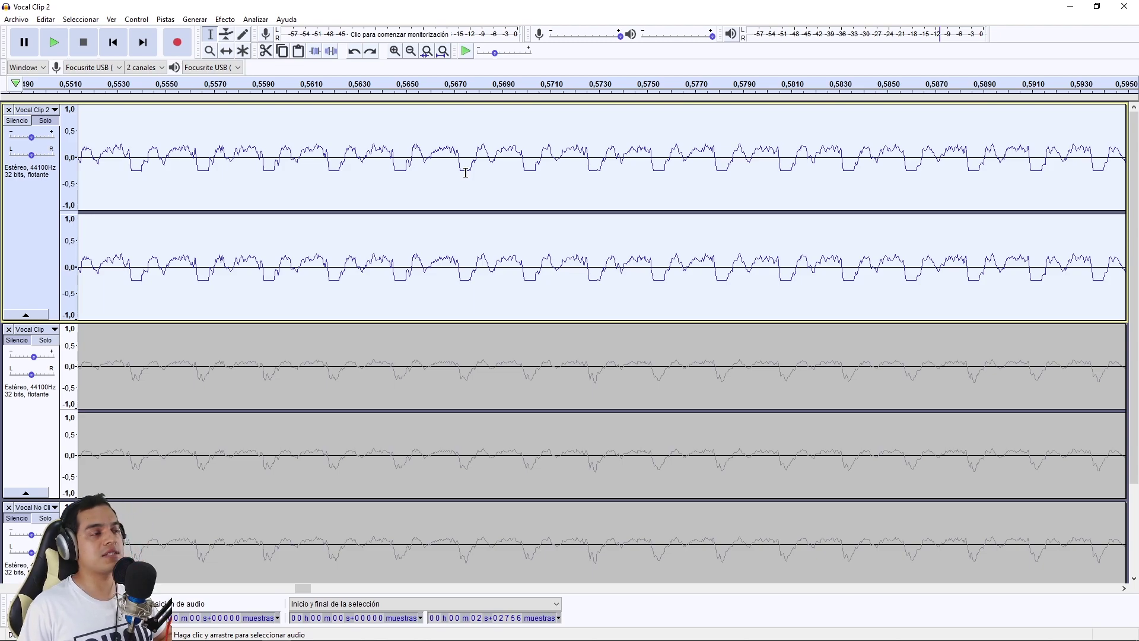
pyautogui.hotkey('ctrl', 'y')
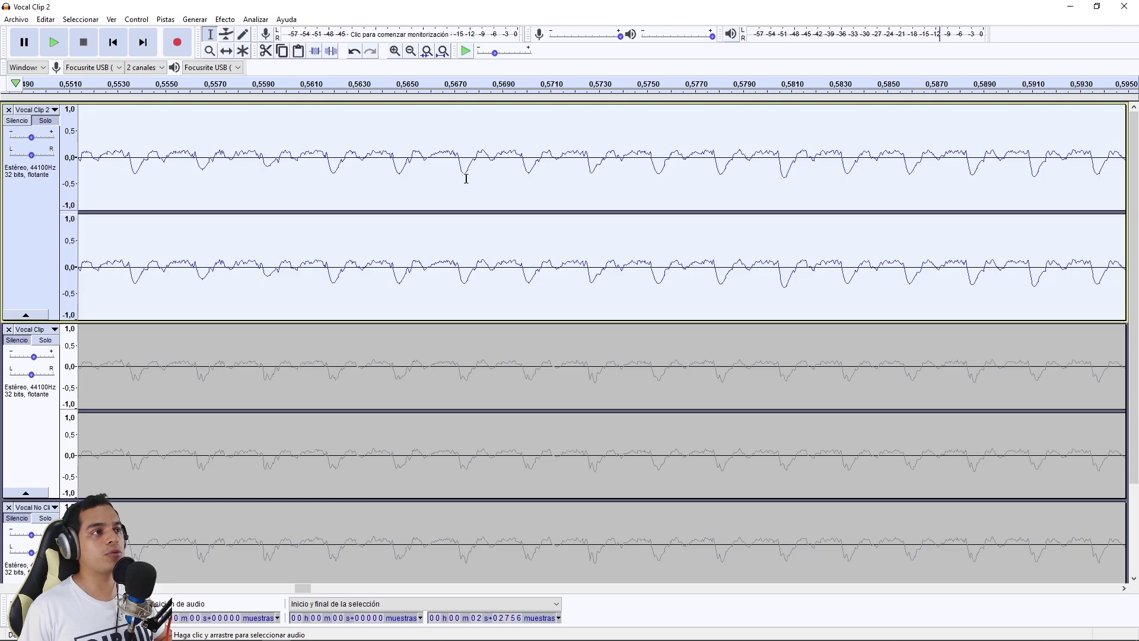
pyautogui.hotkey('ctrl', 'z')
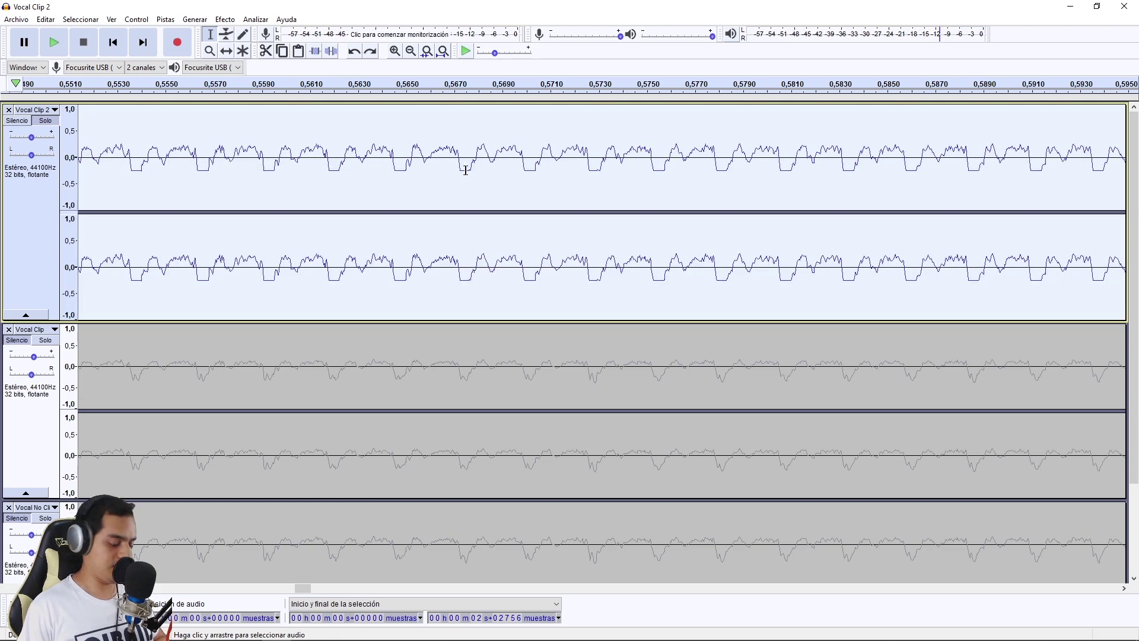
pyautogui.hotkey('ctrl', '3')
pyautogui.hotkey('ctrl', '3')
pyautogui.hotkey('ctrl', '3')
pyautogui.hotkey('ctrl', '3')
pyautogui.hotkey('ctrl', '3')
pyautogui.hotkey('ctrl', '3')
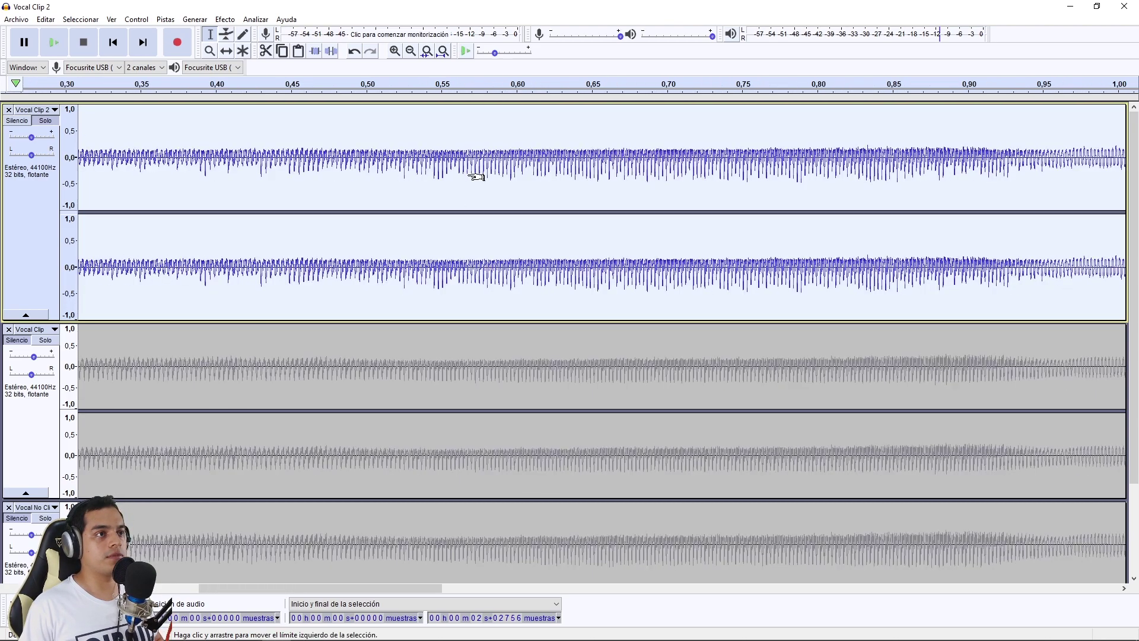
# Step: Inspect the repaired Vocal Clip 2 waveform over its full length against the other vocal tracks, reducing its track height slightly
pyautogui.hotkey('ctrl', '3')
pyautogui.scroll(1, 165, 184)
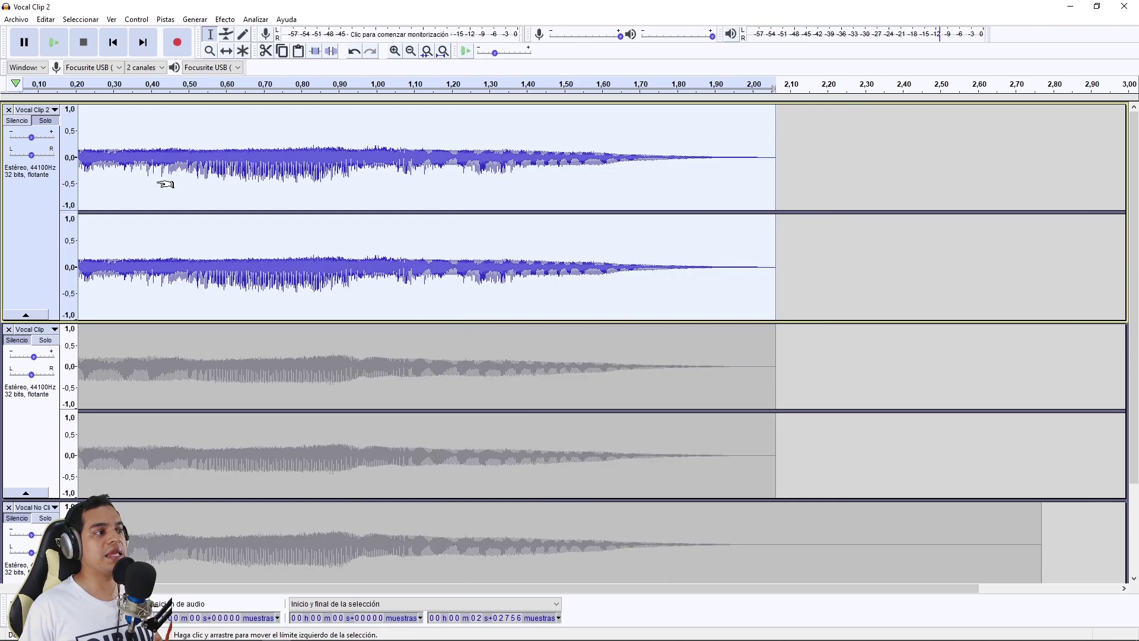
pyautogui.scroll(1, 166, 183)
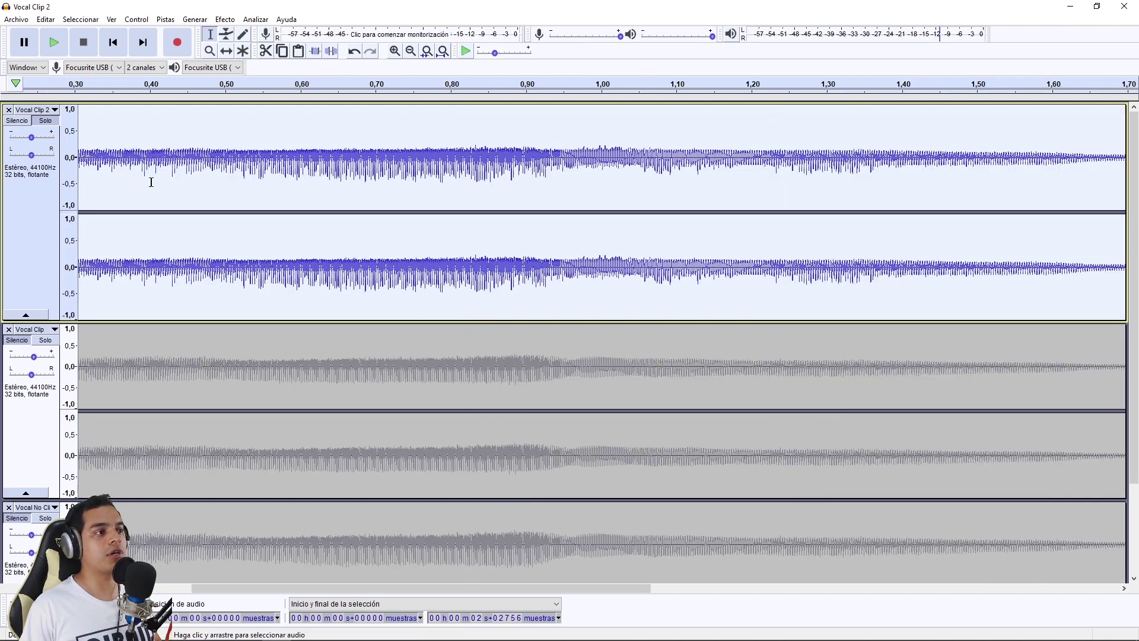
pyautogui.scroll(-1, 355, 210)
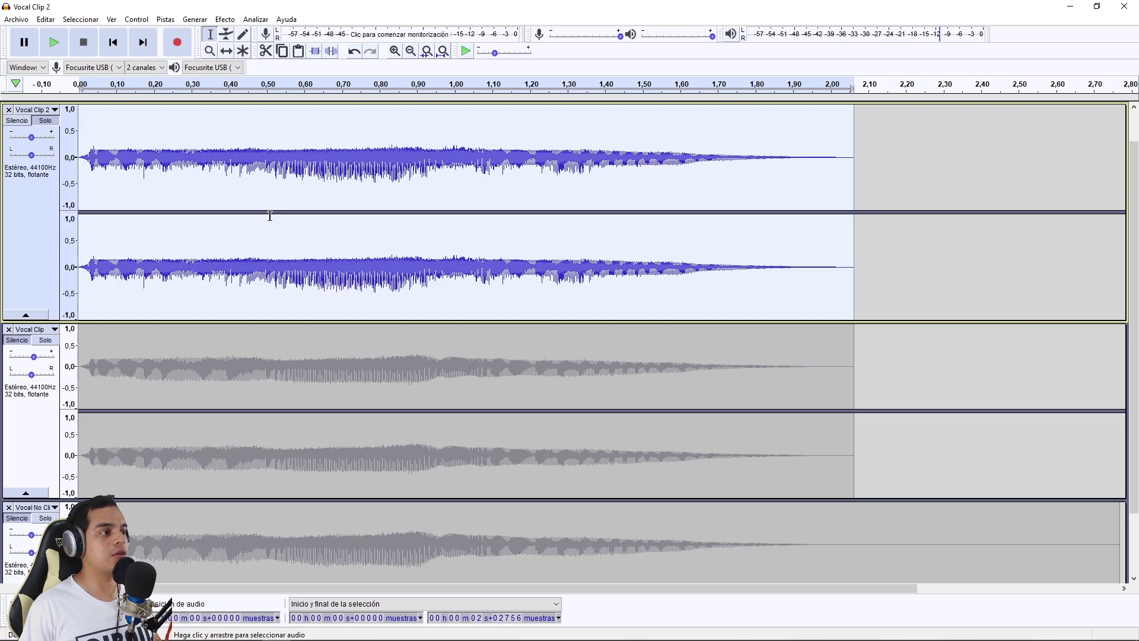
pyautogui.scroll(-2, 304, 339)
pyautogui.scroll(2, 299, 349)
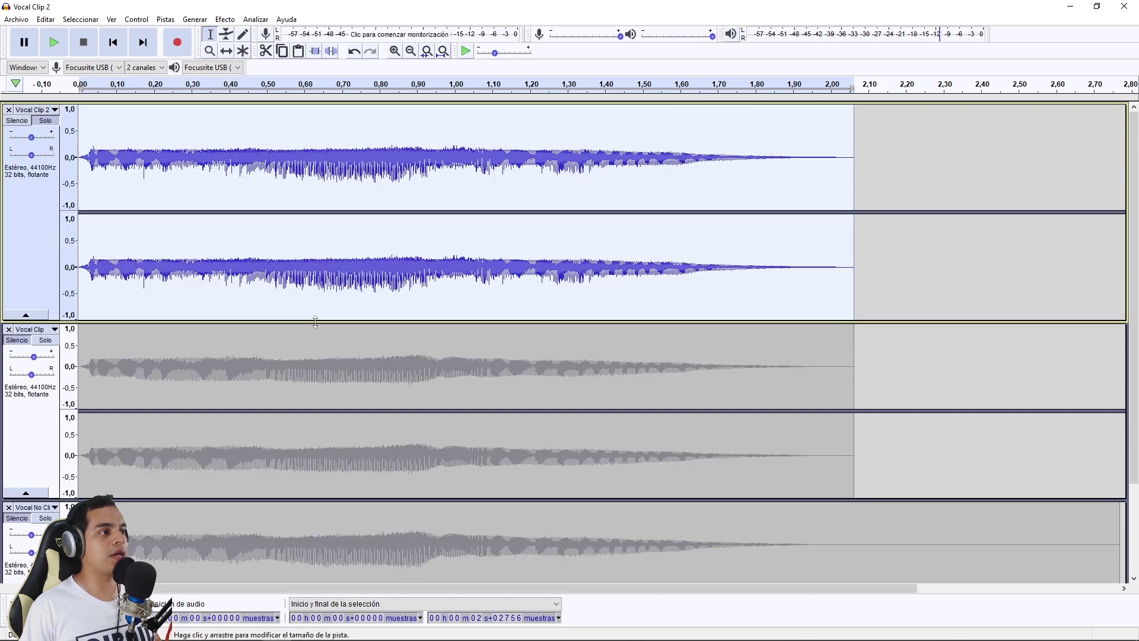
pyautogui.moveTo(319, 318); pyautogui.dragTo(319, 301)
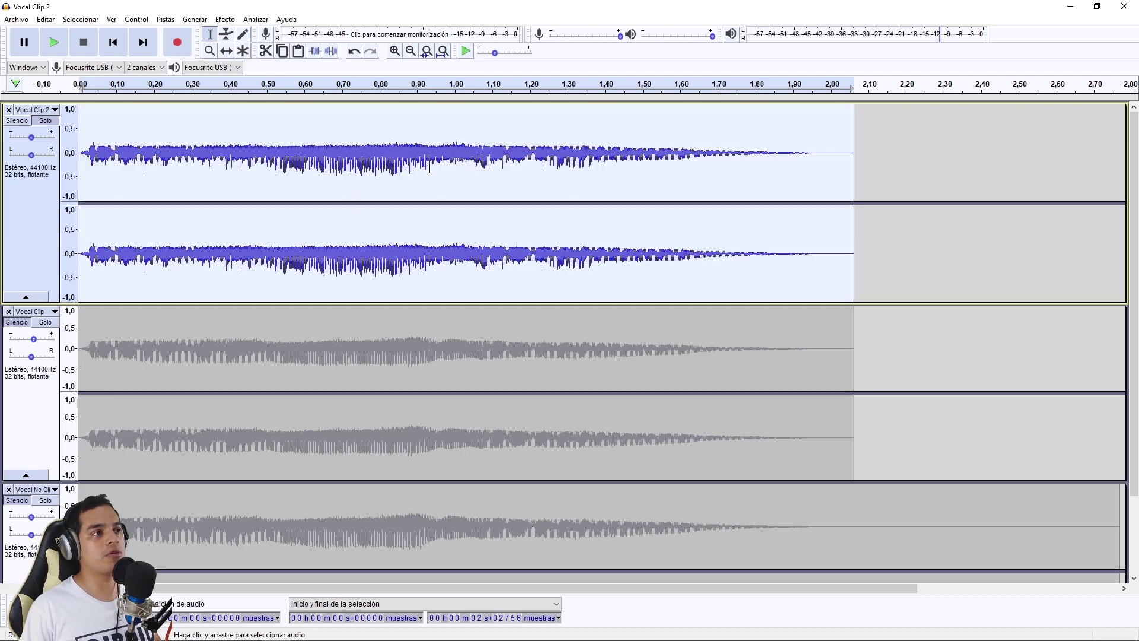
# Step: Play the repaired Vocal Clip 2 track and stop playback
pyautogui.click(54, 48)
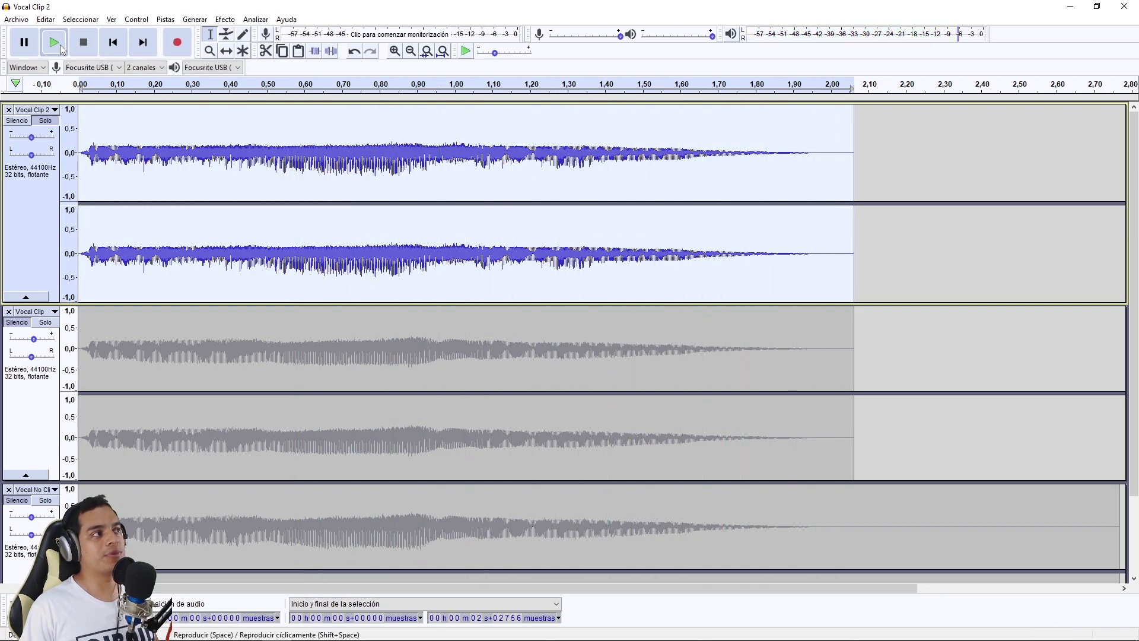
pyautogui.click(58, 48)
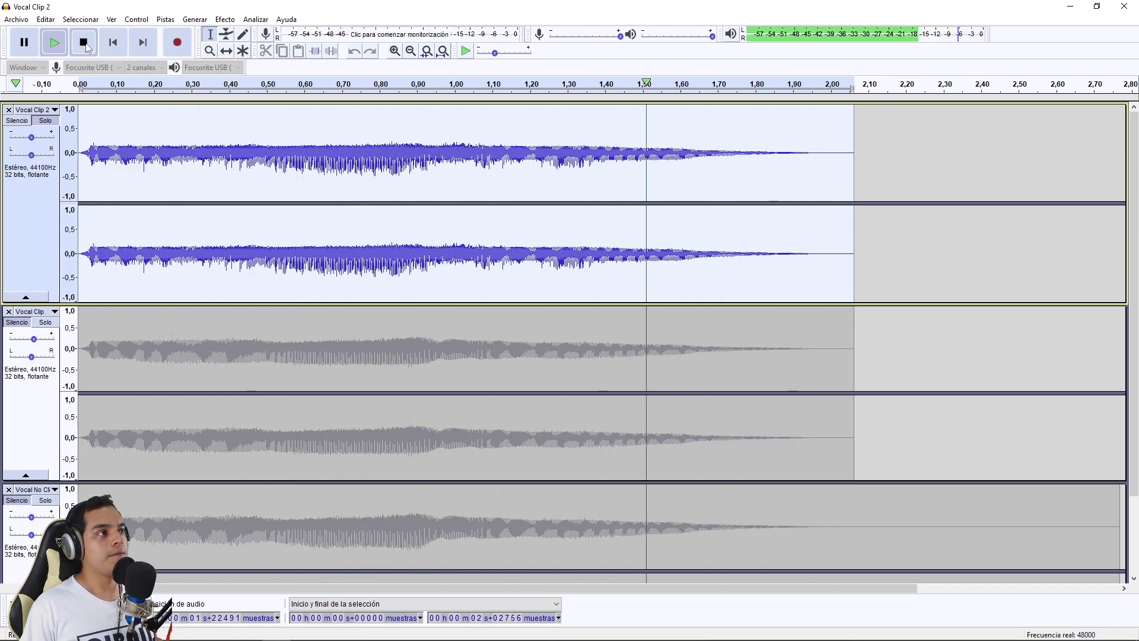
pyautogui.click(85, 45)
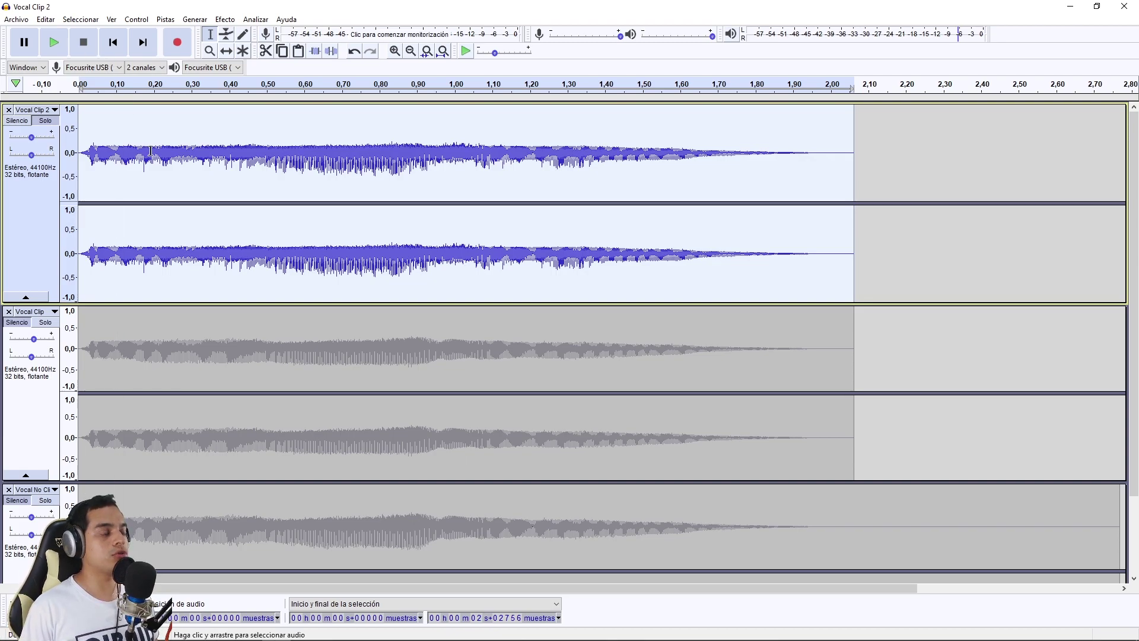
# Step: Undo the Clip Fix on the Vocal Clip 2 track after checking it once more against the clipped waveform
pyautogui.hotkey('ctrl', 'z')
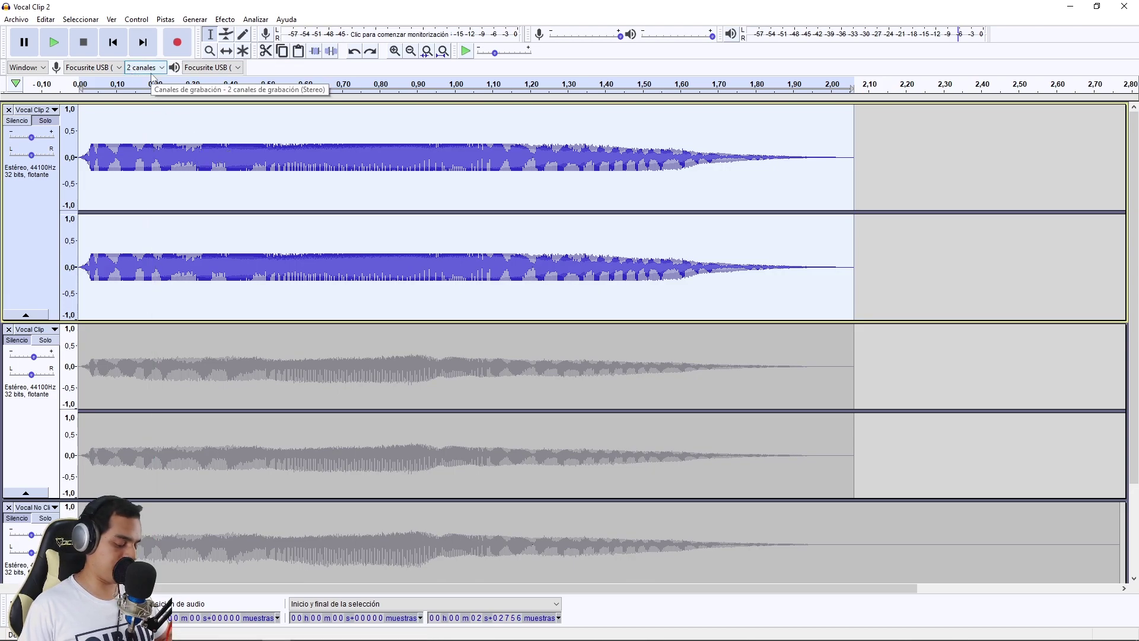
pyautogui.hotkey('ctrl', 'y')
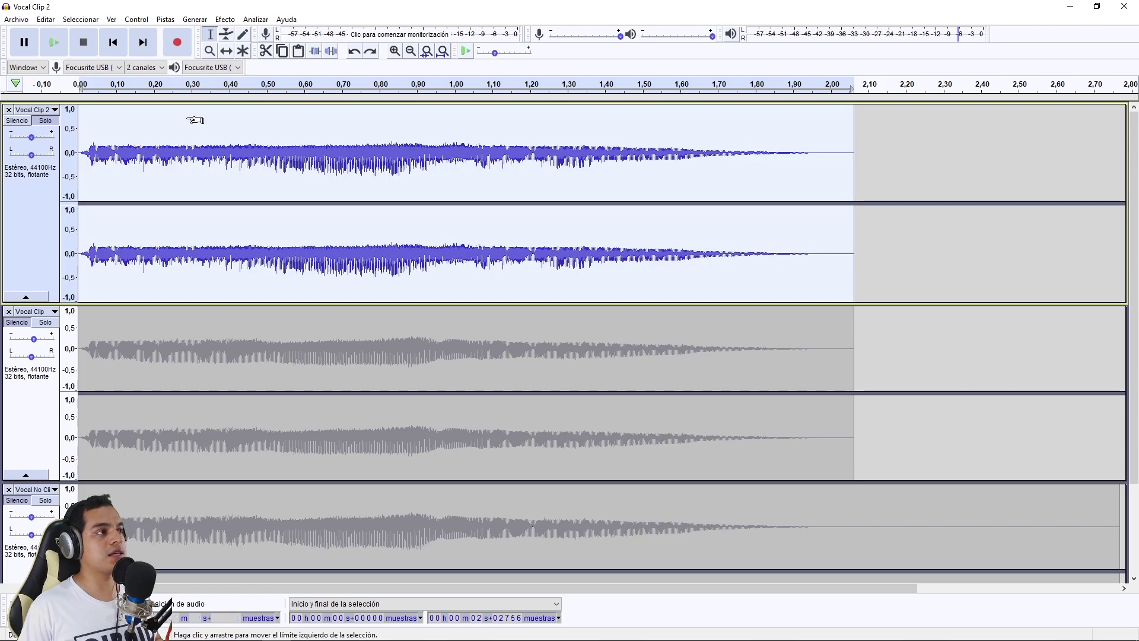
pyautogui.hotkey('ctrl', 'z')
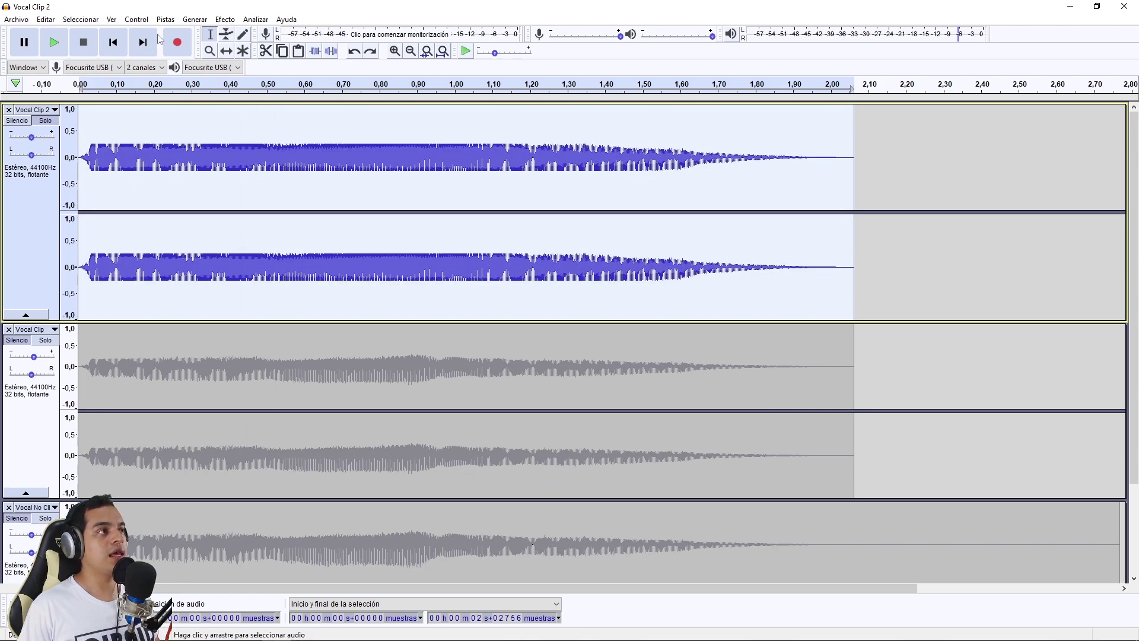
# Step: Apply Clip Fix to the entire Vocal Clip 2 track with a 92% threshold and a smaller amplitude reduction, and play it
pyautogui.click(206, 22)
pyautogui.moveTo(225, 20)
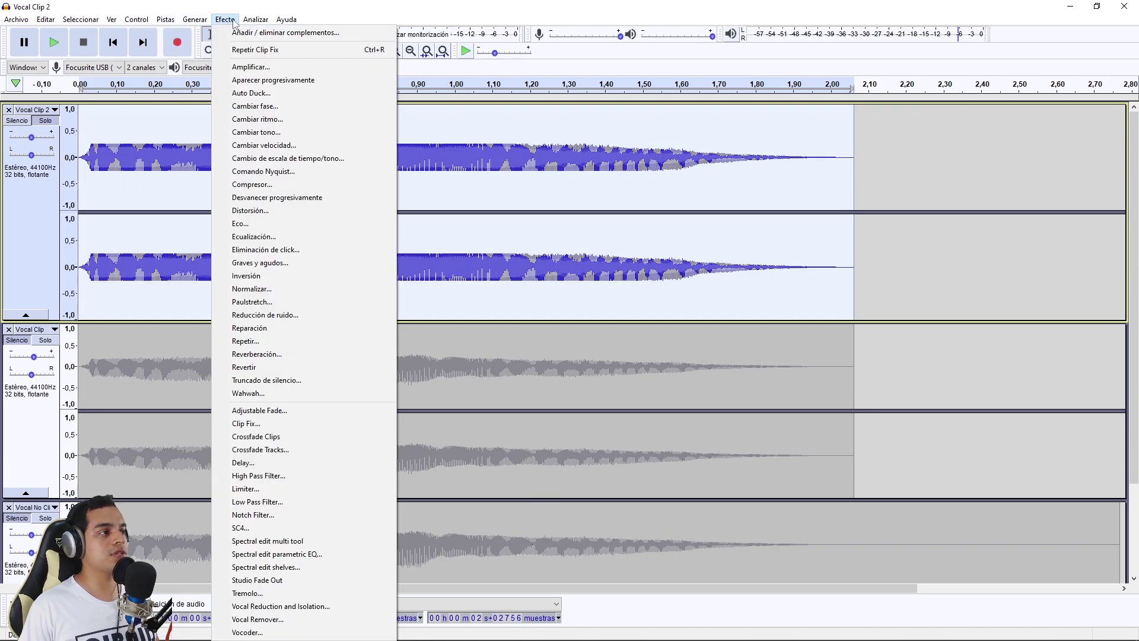
pyautogui.click(237, 424)
pyautogui.moveTo(506, 281); pyautogui.dragTo(535, 281)
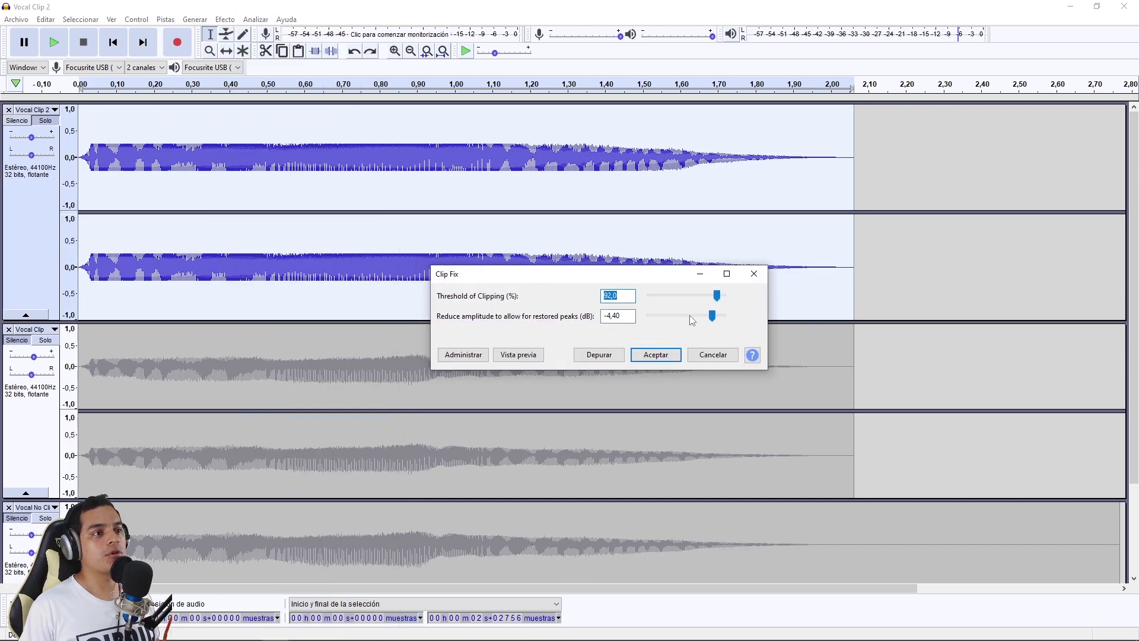
pyautogui.moveTo(713, 316); pyautogui.dragTo(716, 321)
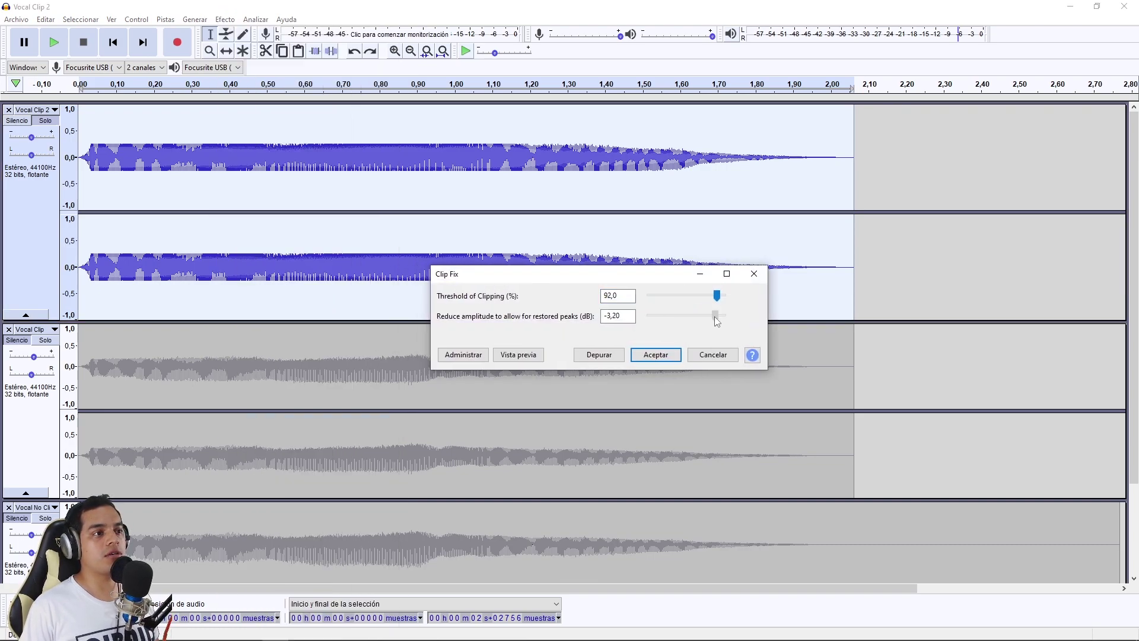
pyautogui.click(655, 354)
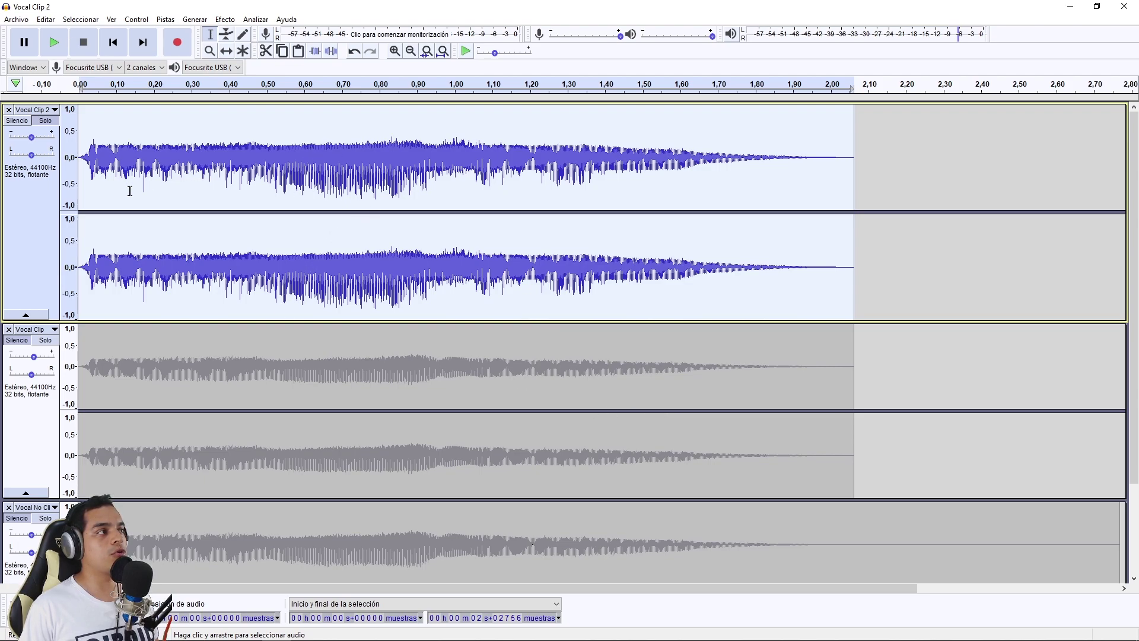
pyautogui.press('space')
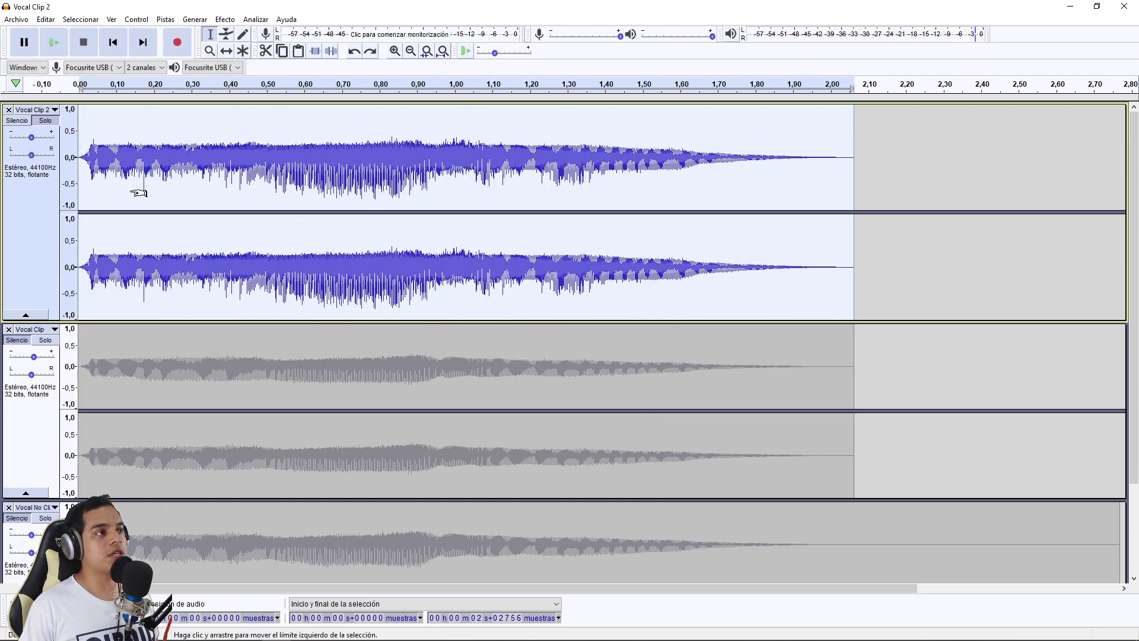
# Step: Try Clip Fix on Vocal Clip 2 with a 54% threshold and a -1 dB amplitude reduction, play it, and undo the effect
pyautogui.click(194, 19)
pyautogui.moveTo(229, 25)
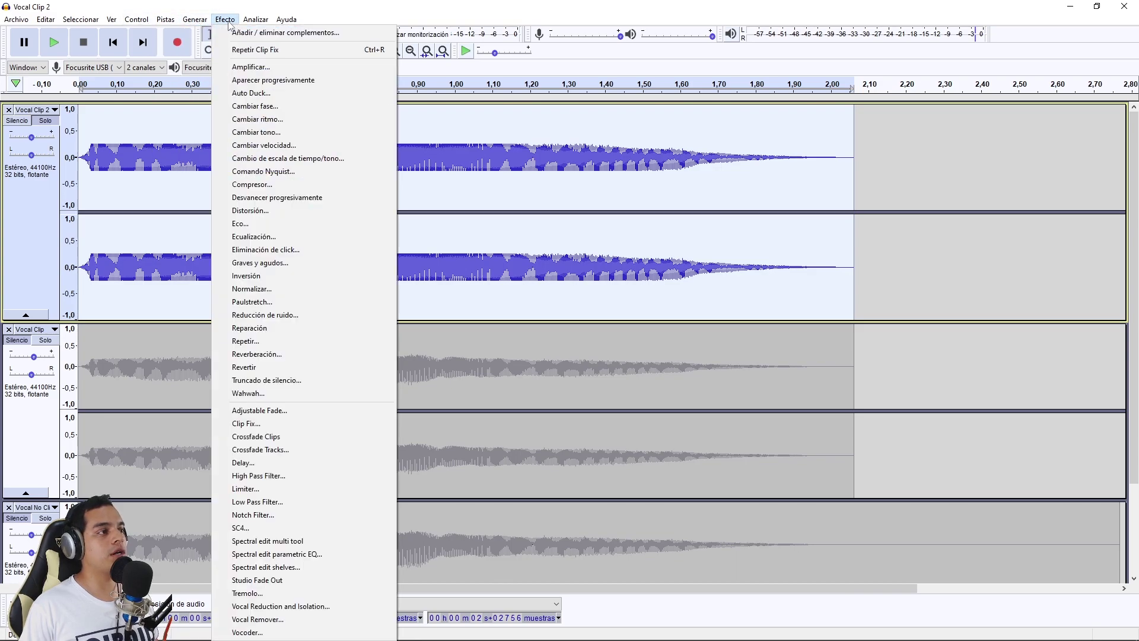
pyautogui.click(247, 423)
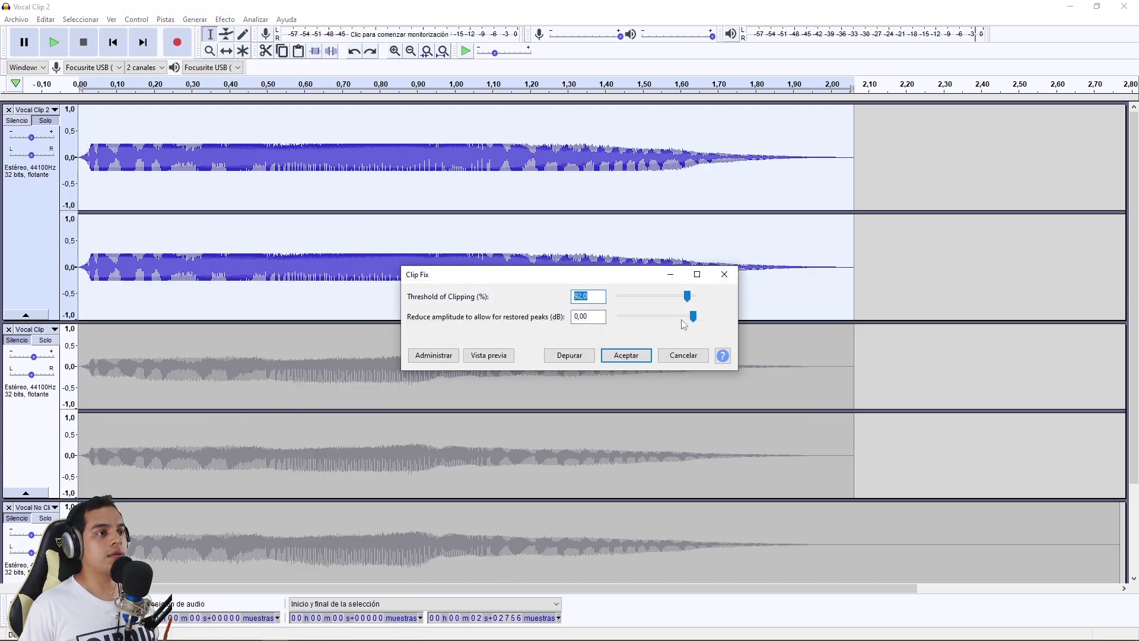
pyautogui.moveTo(692, 317); pyautogui.dragTo(659, 298)
pyautogui.click(630, 356)
pyautogui.press('space')
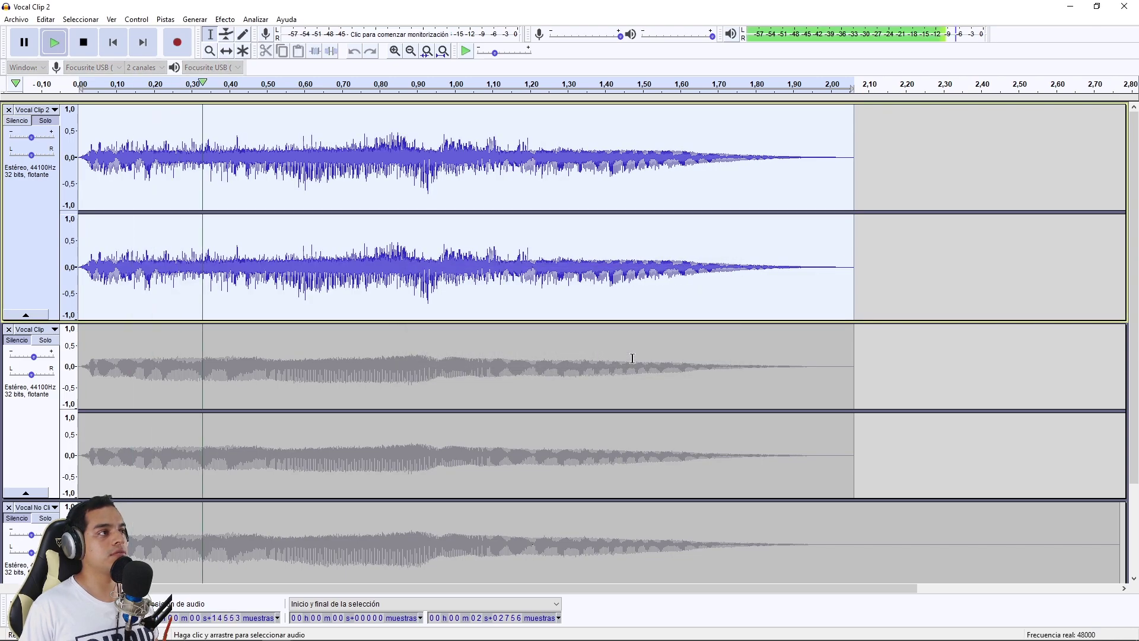
pyautogui.press('space')
pyautogui.hotkey('ctrl', 'z')
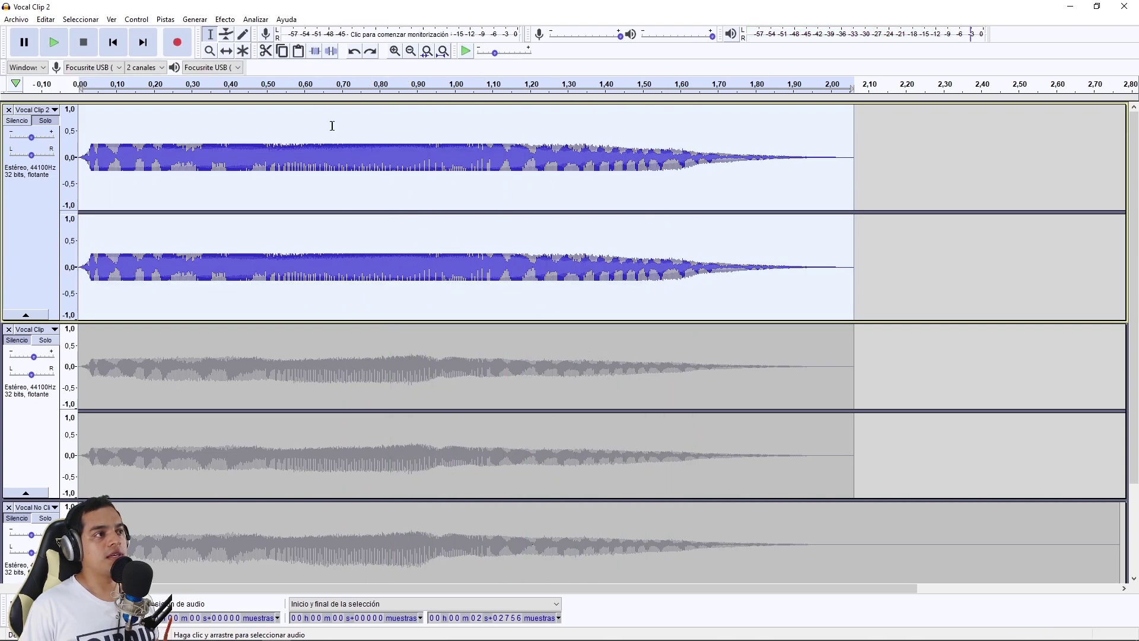
# Step: Try Clip Fix on Vocal Clip 2 with a much higher threshold, play the result, and revert the track to its clipped waveform
pyautogui.click(224, 20)
pyautogui.moveTo(195, 23)
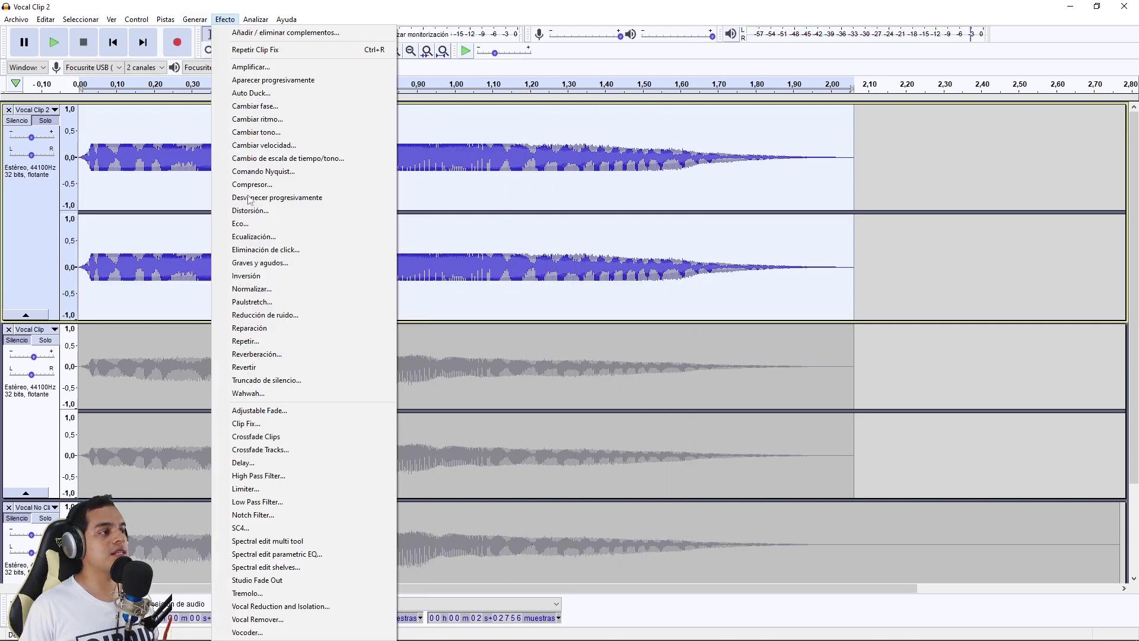
pyautogui.click(245, 423)
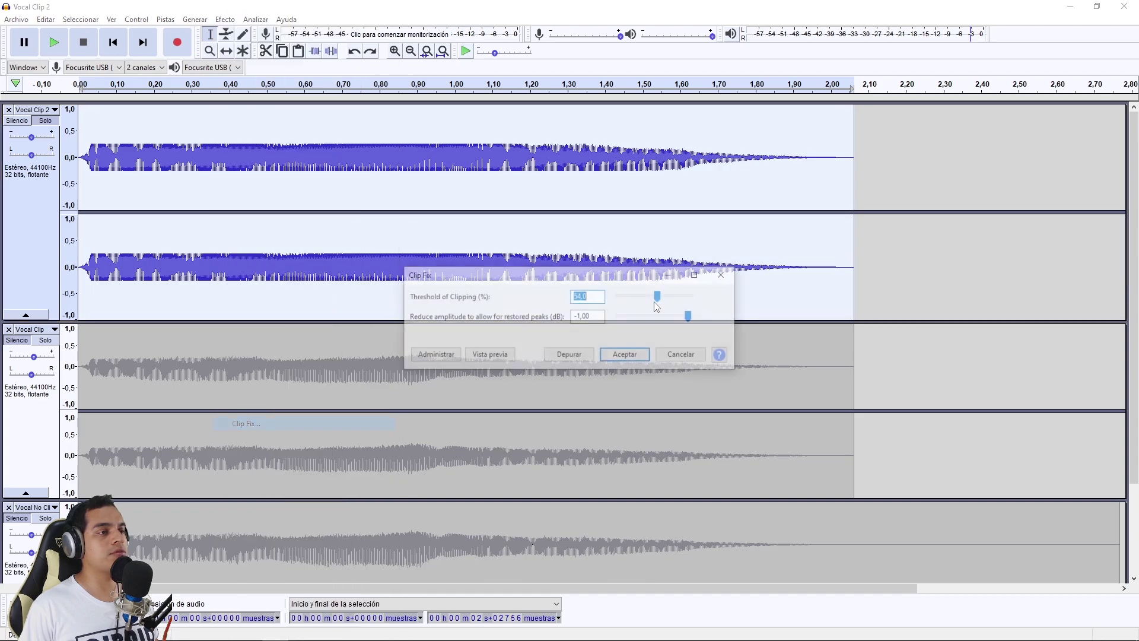
pyautogui.click(626, 354)
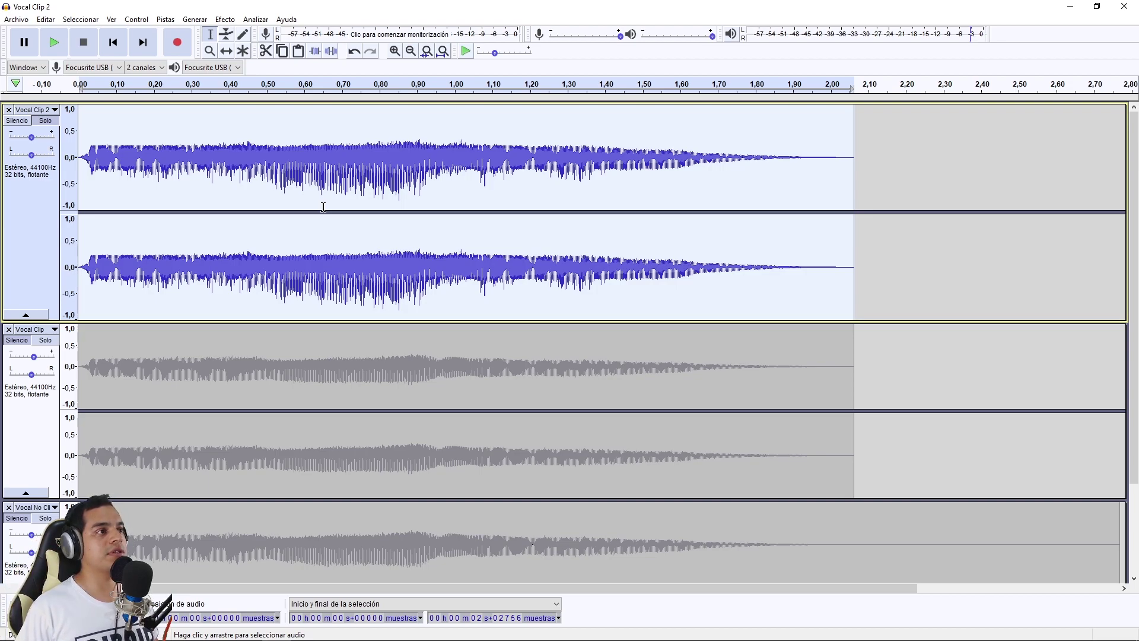
pyautogui.press('space')
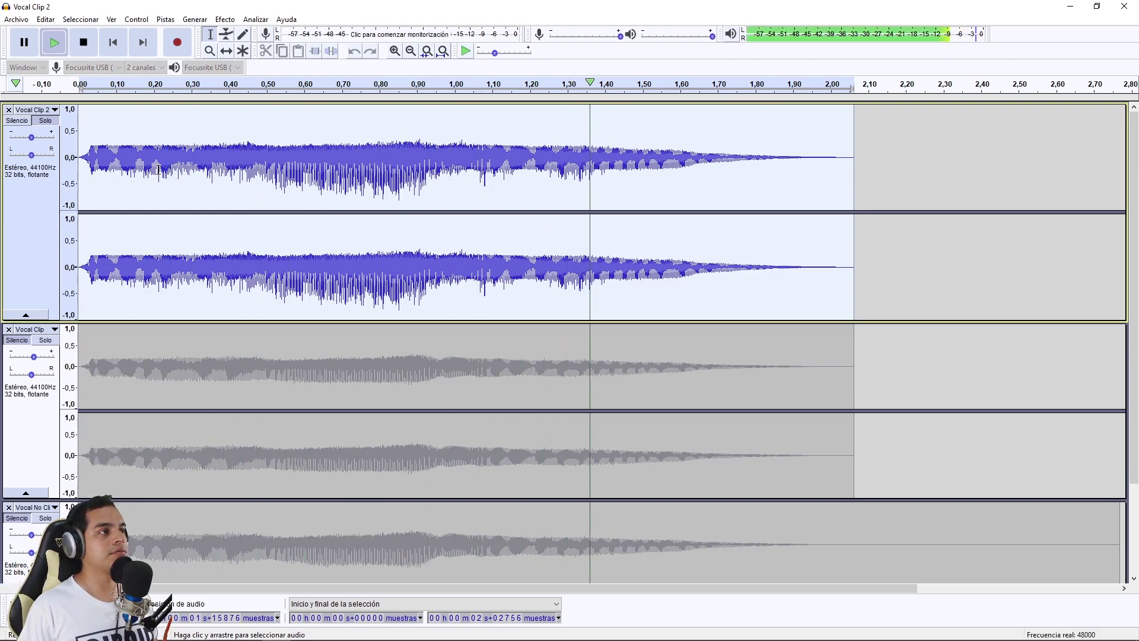
pyautogui.click(202, 22)
pyautogui.moveTo(229, 21)
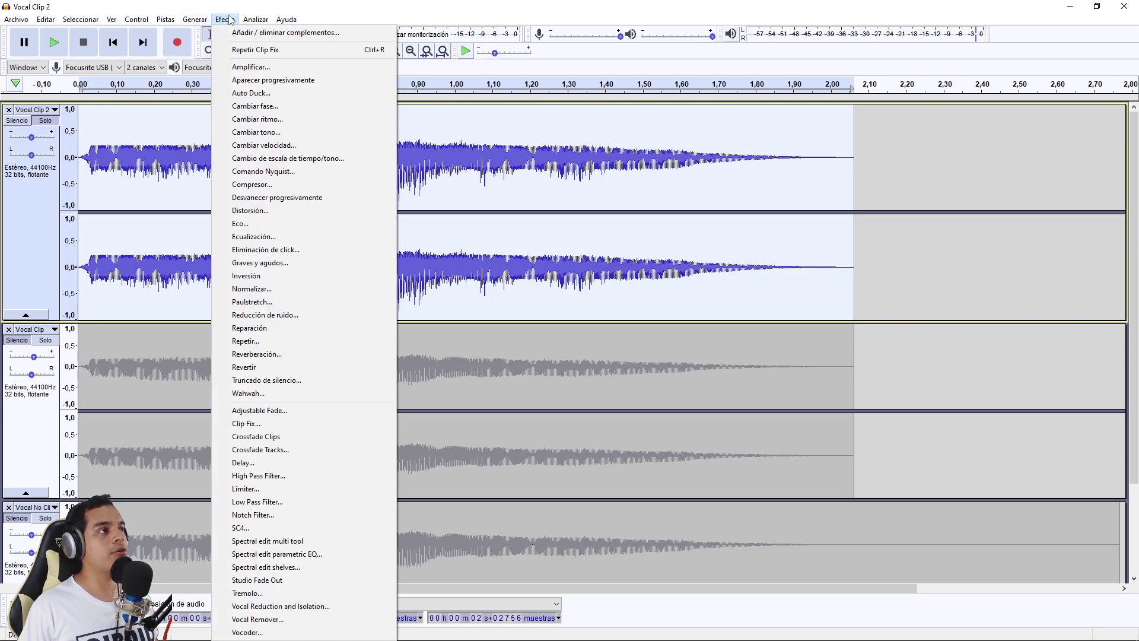
pyautogui.click(31, 231)
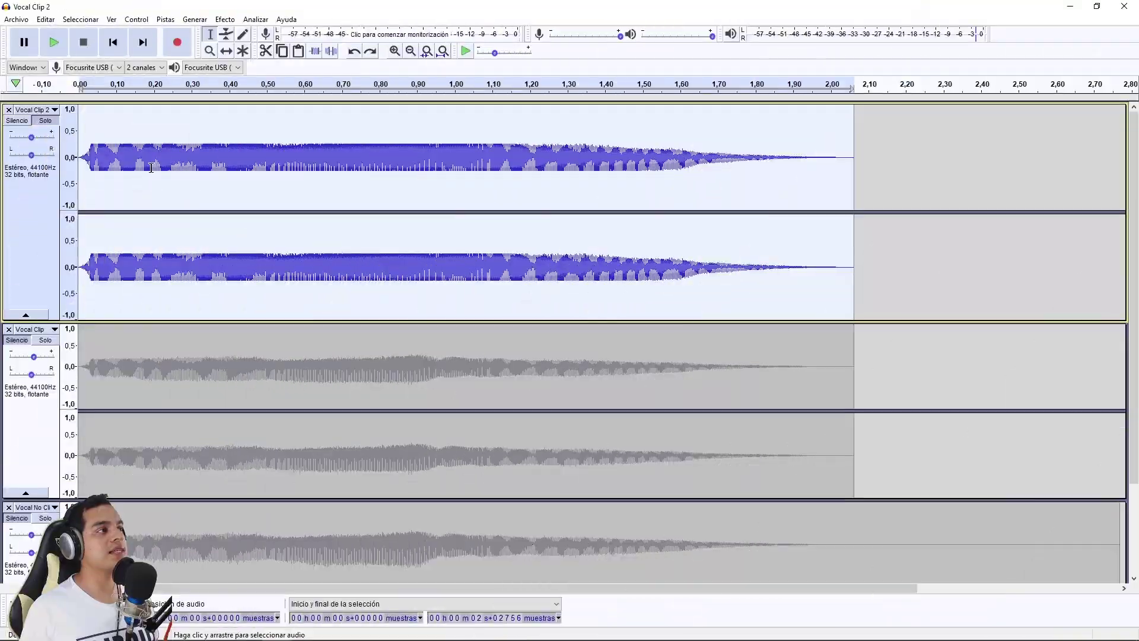
# Step: Examine the flattened peaks near the beginning of the clipped Vocal Clip 2 waveform against the other vocal tracks
pyautogui.click(153, 178)
pyautogui.scroll(4, 98, 180)
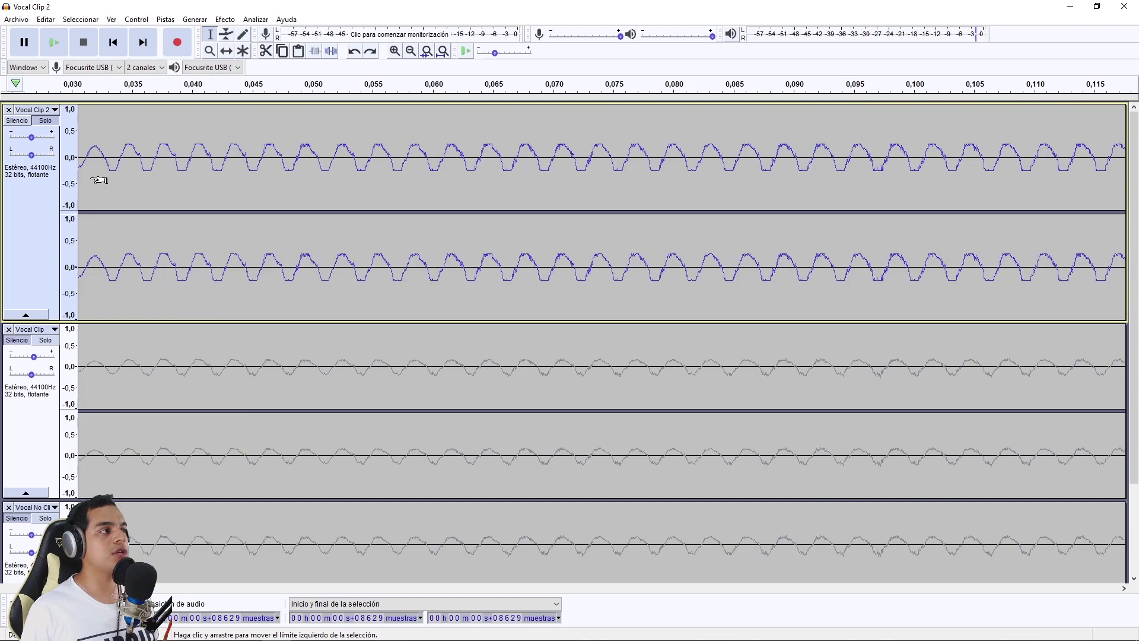
pyautogui.scroll(2, 97, 177)
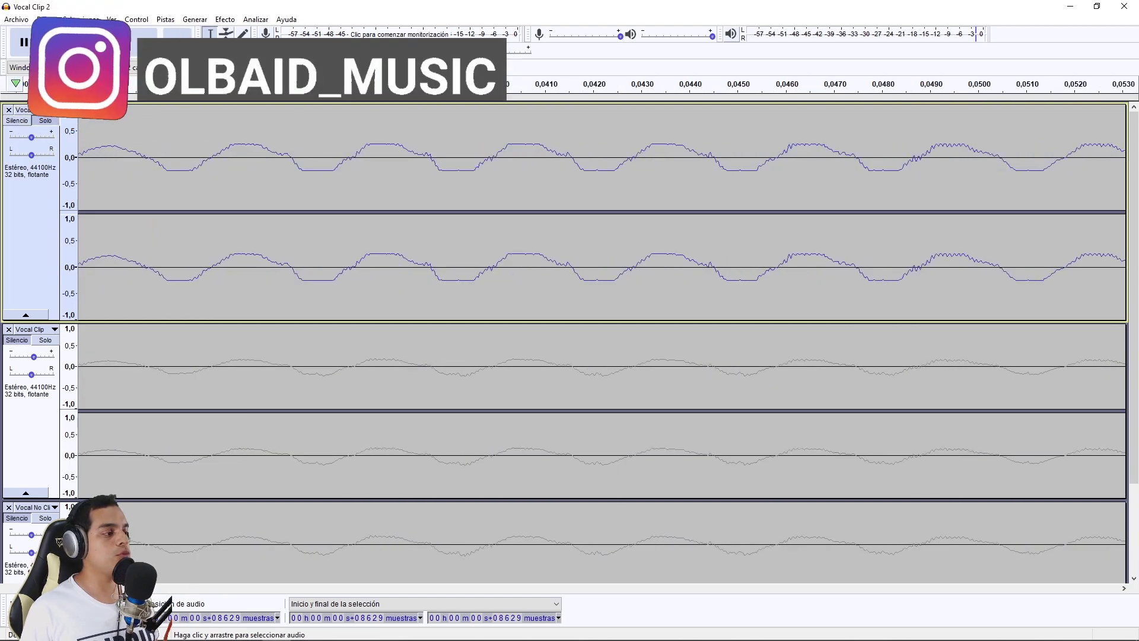
pyautogui.hscroll(-2, 602, 212)
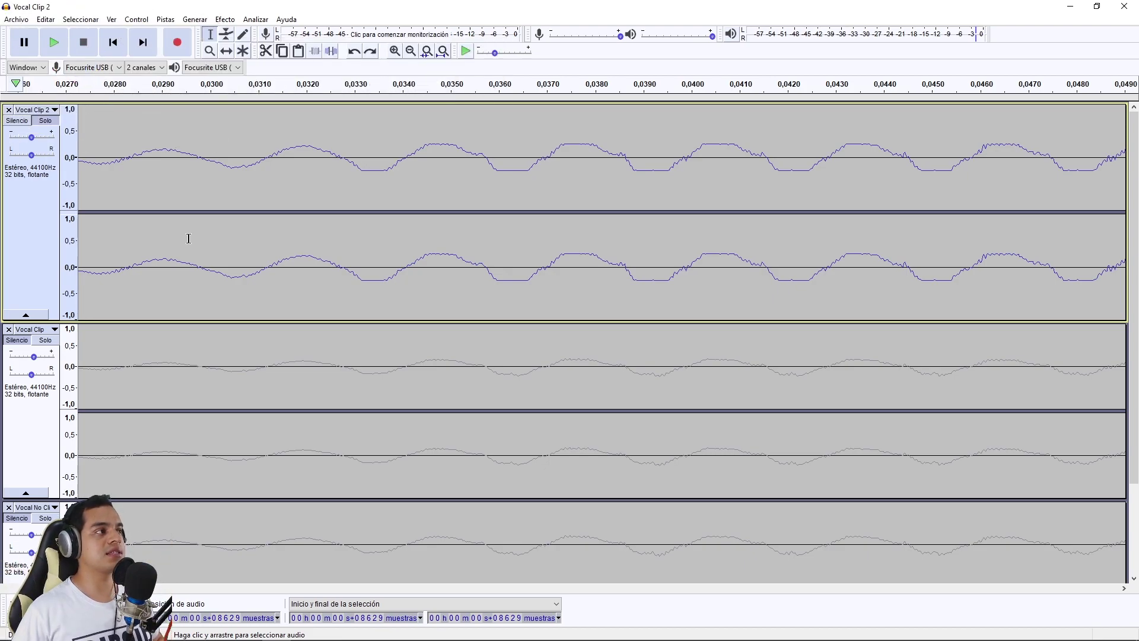
pyautogui.click(184, 166)
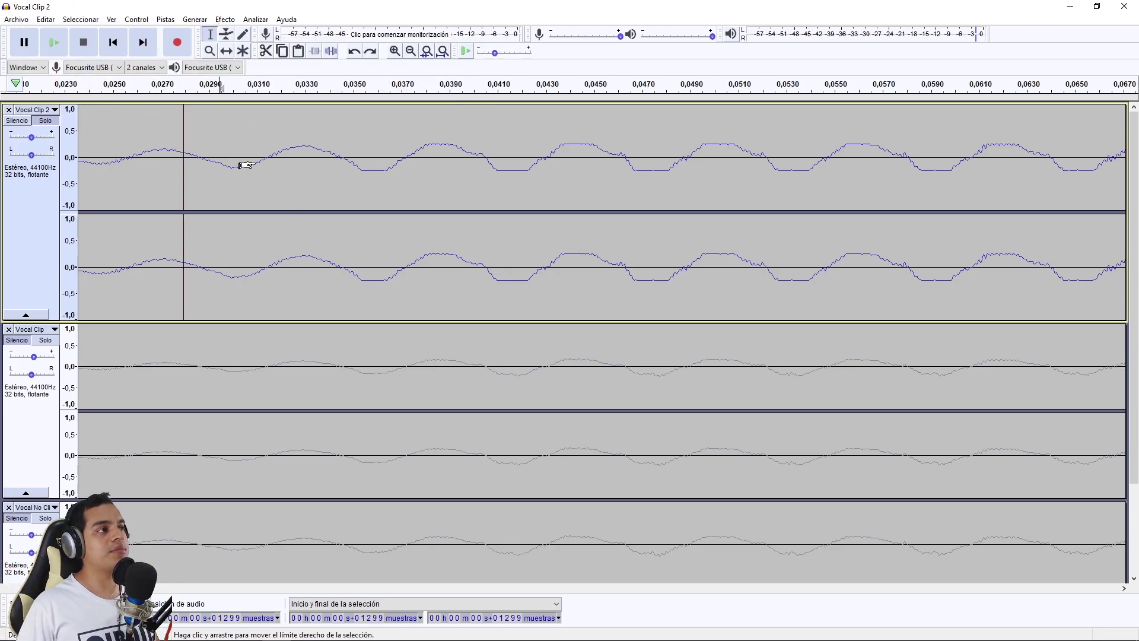
pyautogui.scroll(-1, 262, 237)
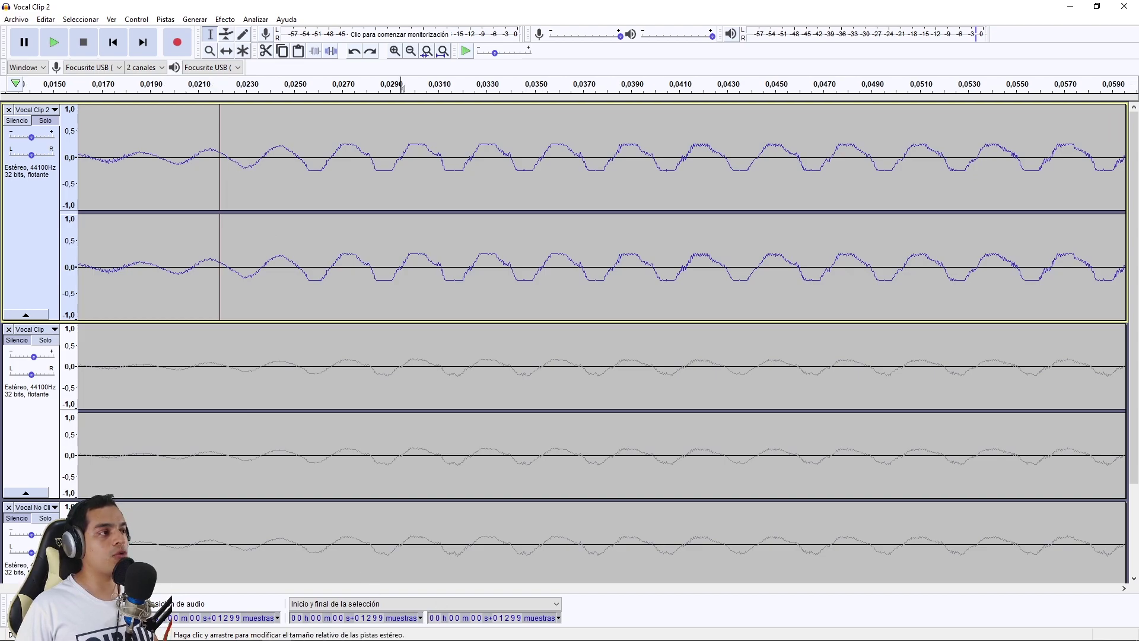
pyautogui.hscroll(-3, 217, 537)
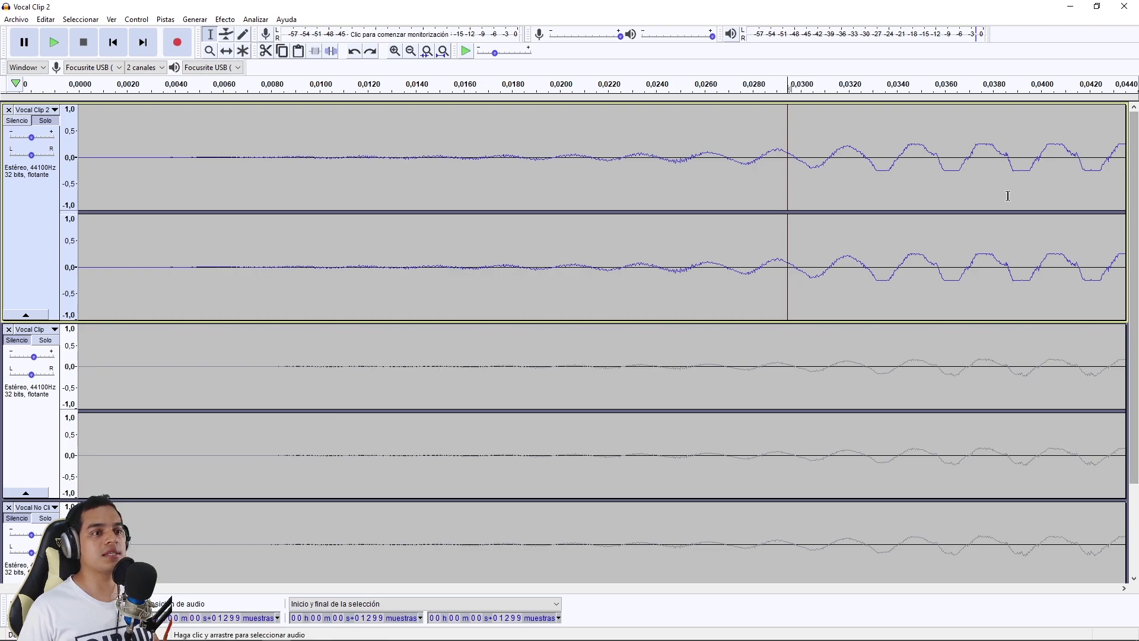
pyautogui.scroll(2, 878, 193)
pyautogui.scroll(-2, 878, 192)
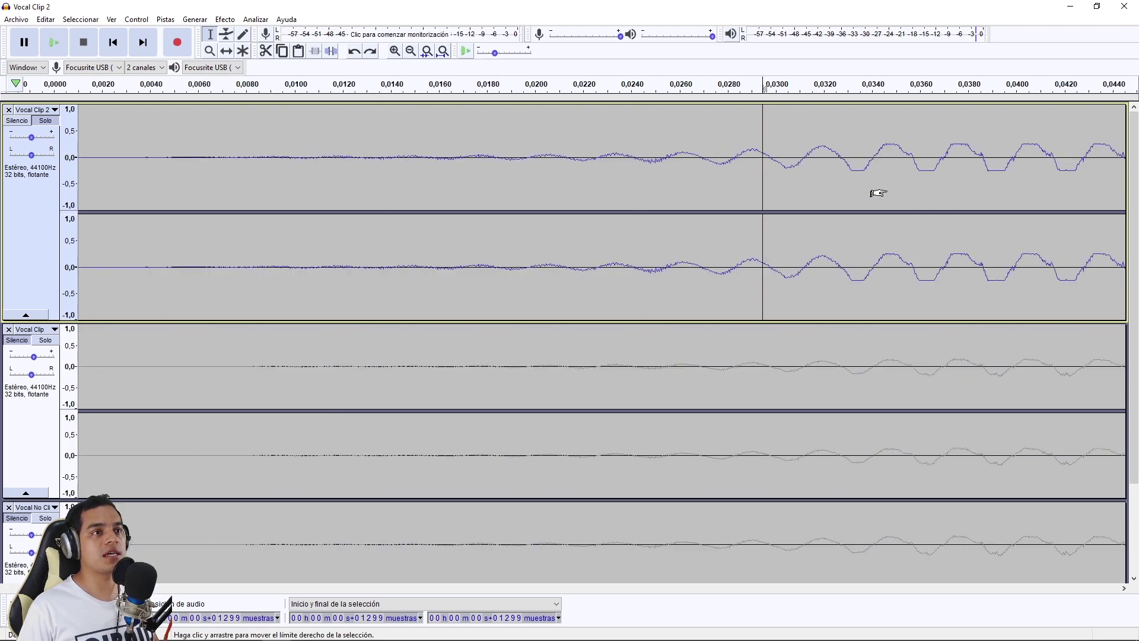
pyautogui.scroll(1, 984, 178)
pyautogui.click(861, 160)
pyautogui.scroll(-2, 858, 159)
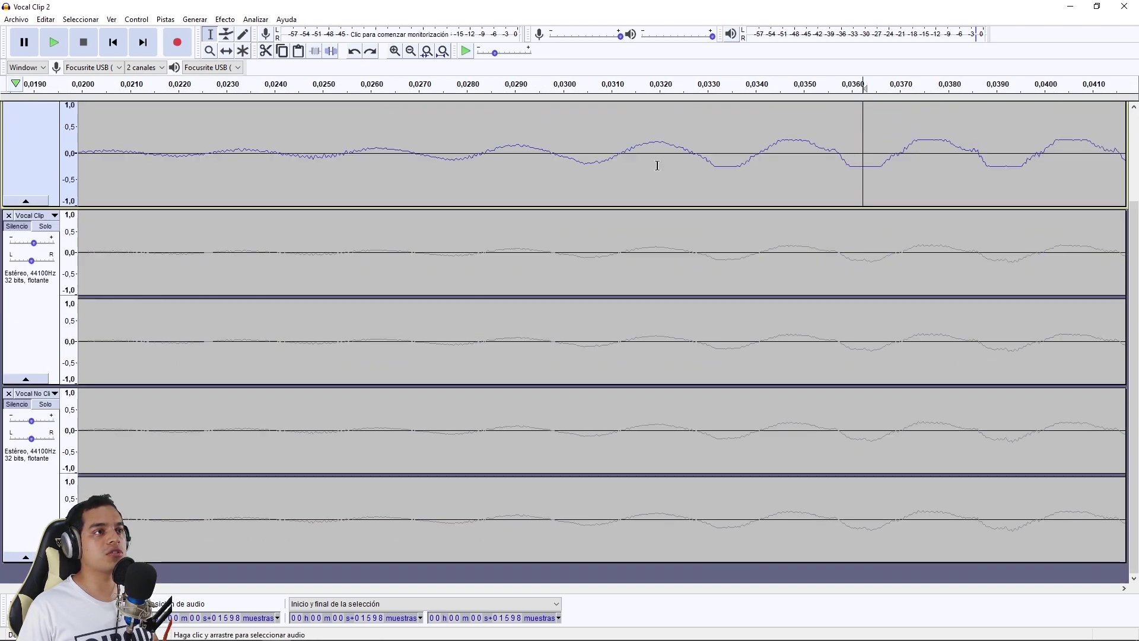
pyautogui.scroll(2, 381, 160)
pyautogui.scroll(-1, 415, 160)
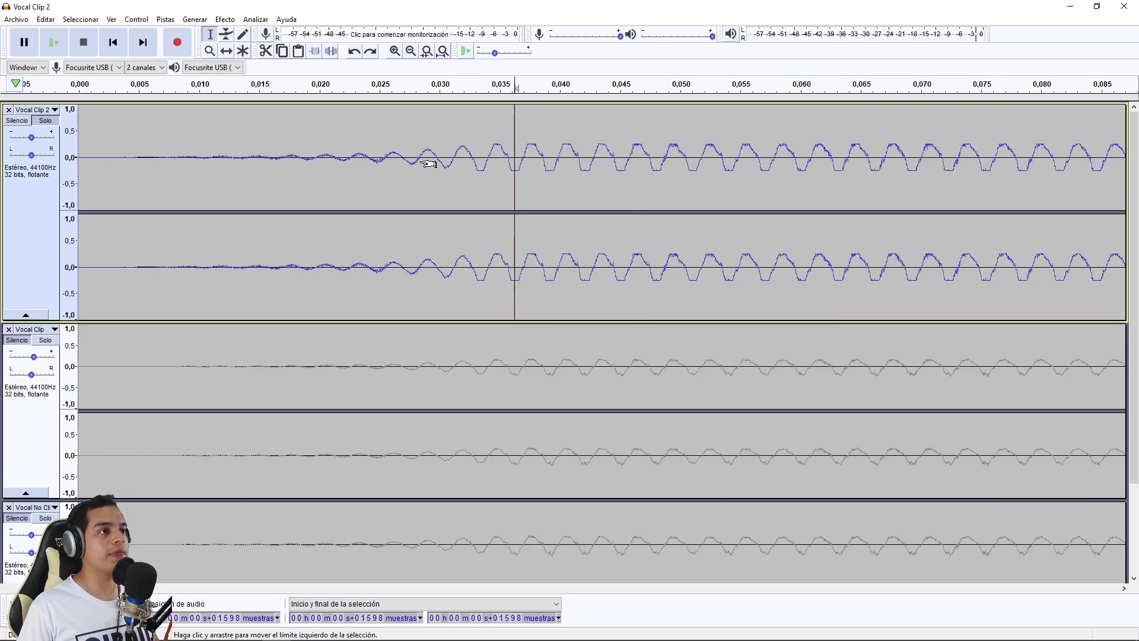
# Step: Apply the Repair effect to the first clipped trough of Vocal Clip 2, selecting samples 1456 to 1496
pyautogui.scroll(2, 536, 168)
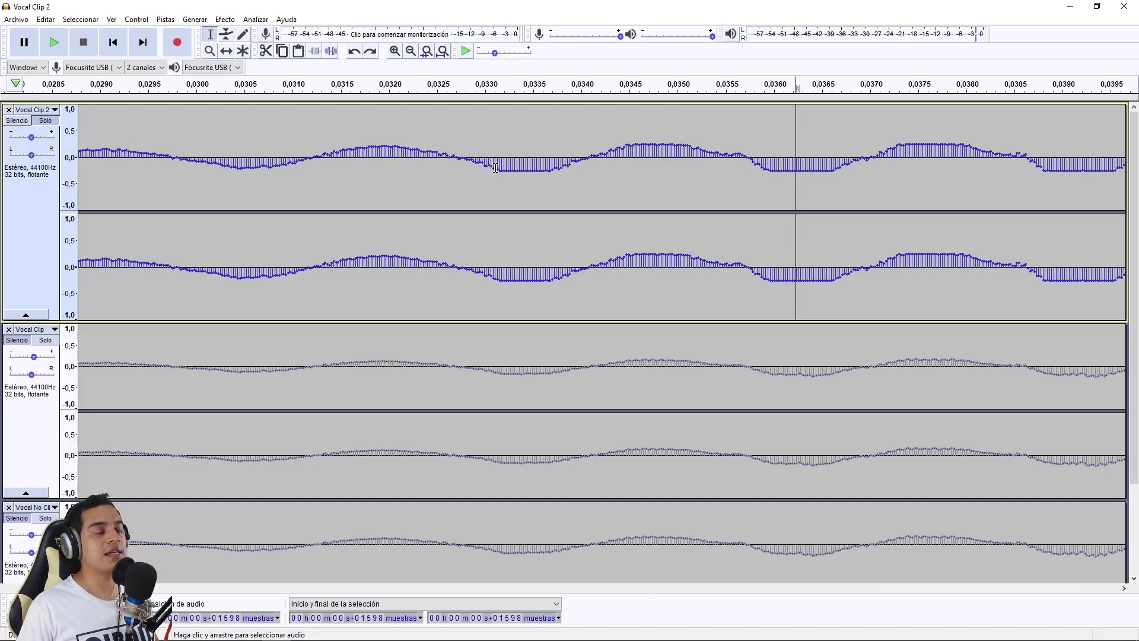
pyautogui.moveTo(486, 172); pyautogui.dragTo(573, 173)
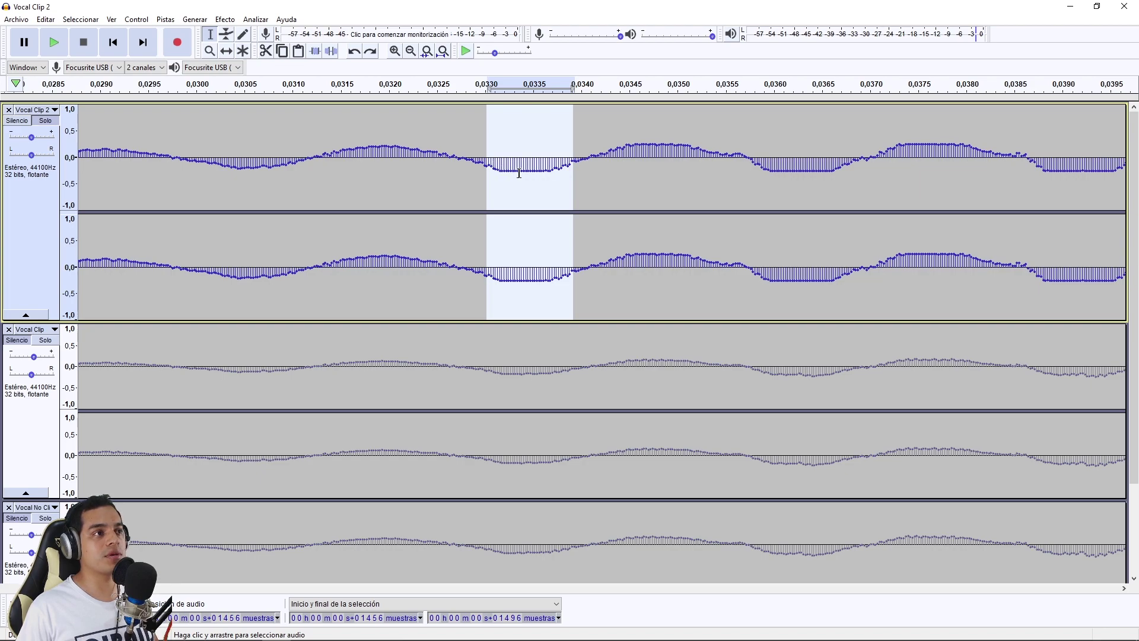
pyautogui.click(225, 19)
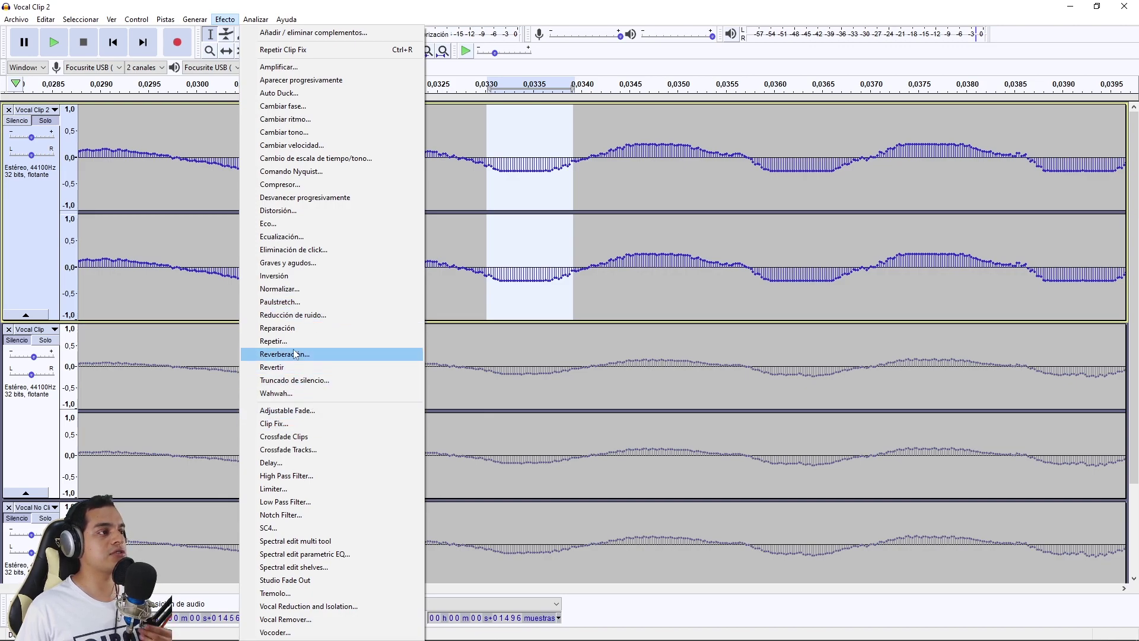
pyautogui.click(279, 328)
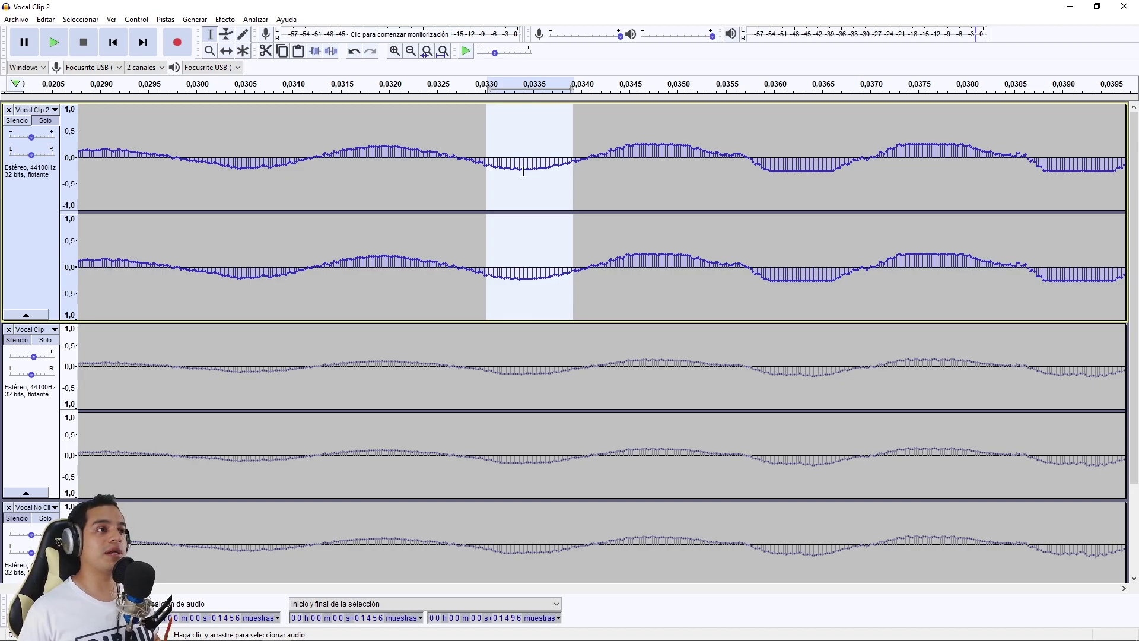
# Step: Try to repeat Repair on the next three clipped troughs of Vocal Clip 2, covering samples 1573 to 1893
pyautogui.keyDown('ctrl'); pyautogui.scroll(-1, 594, 189); pyautogui.keyUp('ctrl')
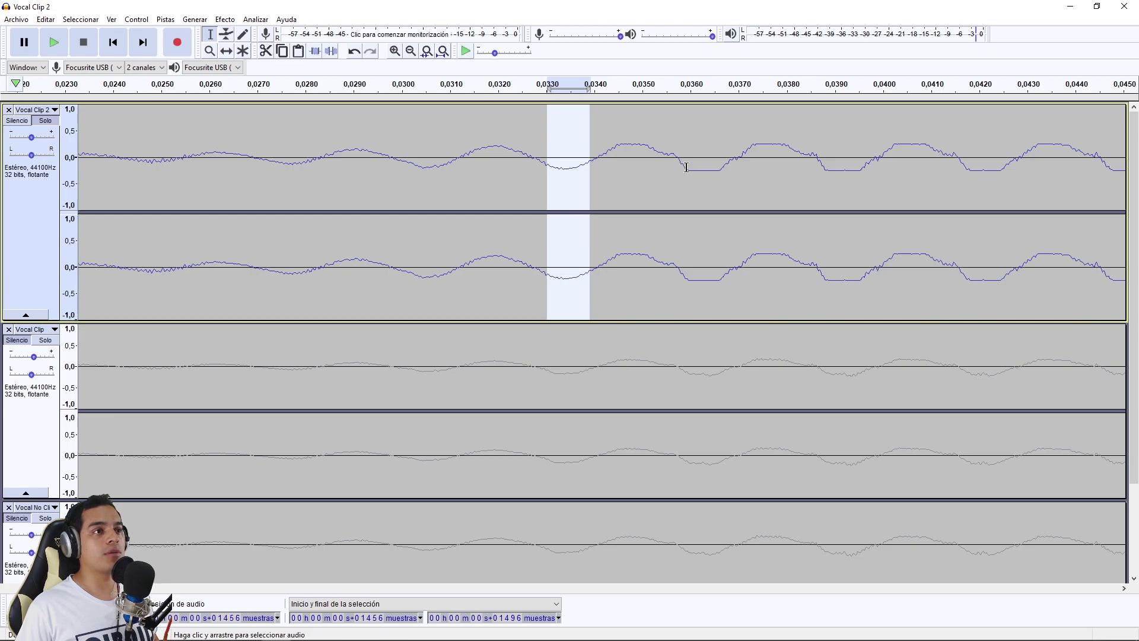
pyautogui.moveTo(684, 165); pyautogui.dragTo(1023, 182)
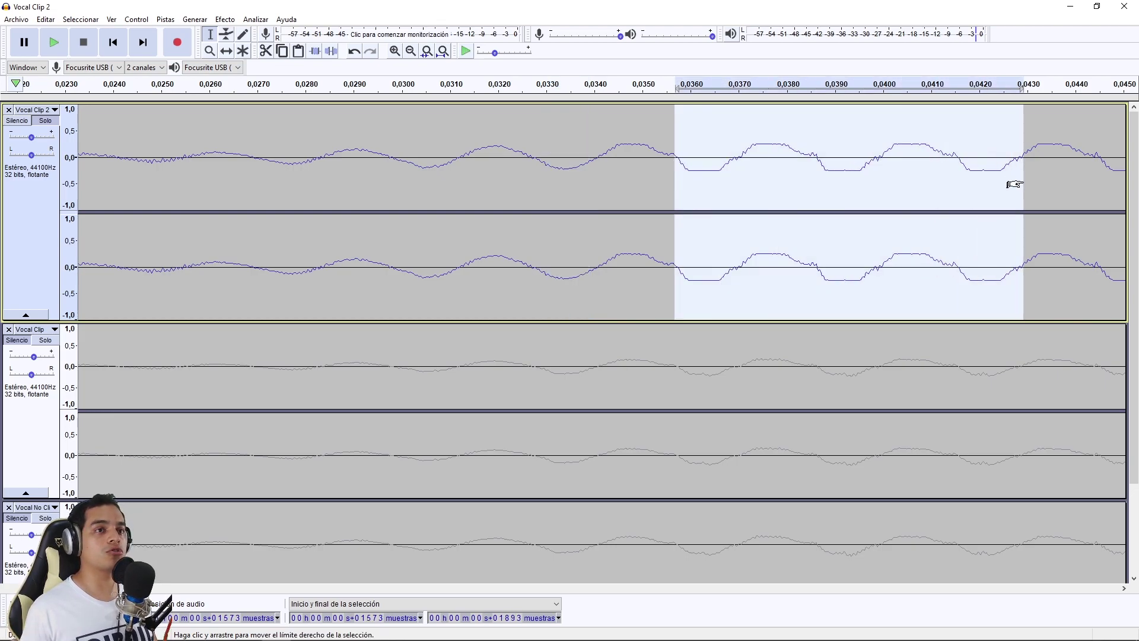
pyautogui.hotkey('ctrl', 'r')
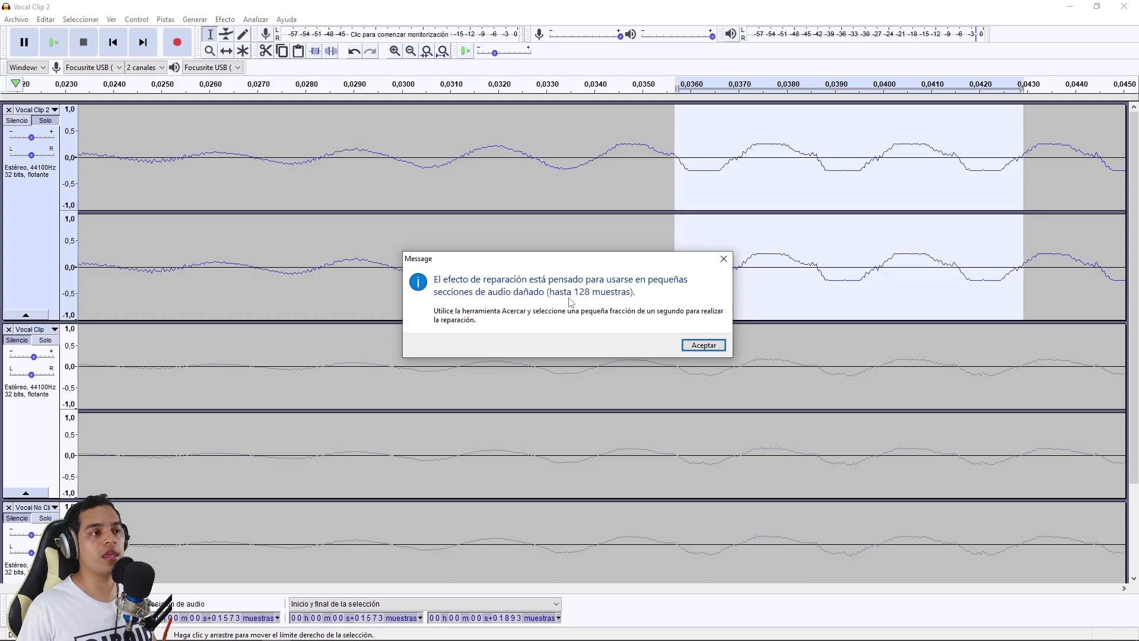
pyautogui.click(724, 258)
# Step: Try to repeat Repair on a shorter Vocal Clip 2 selection covering samples 1595 to 1830
pyautogui.scroll(3, 686, 171)
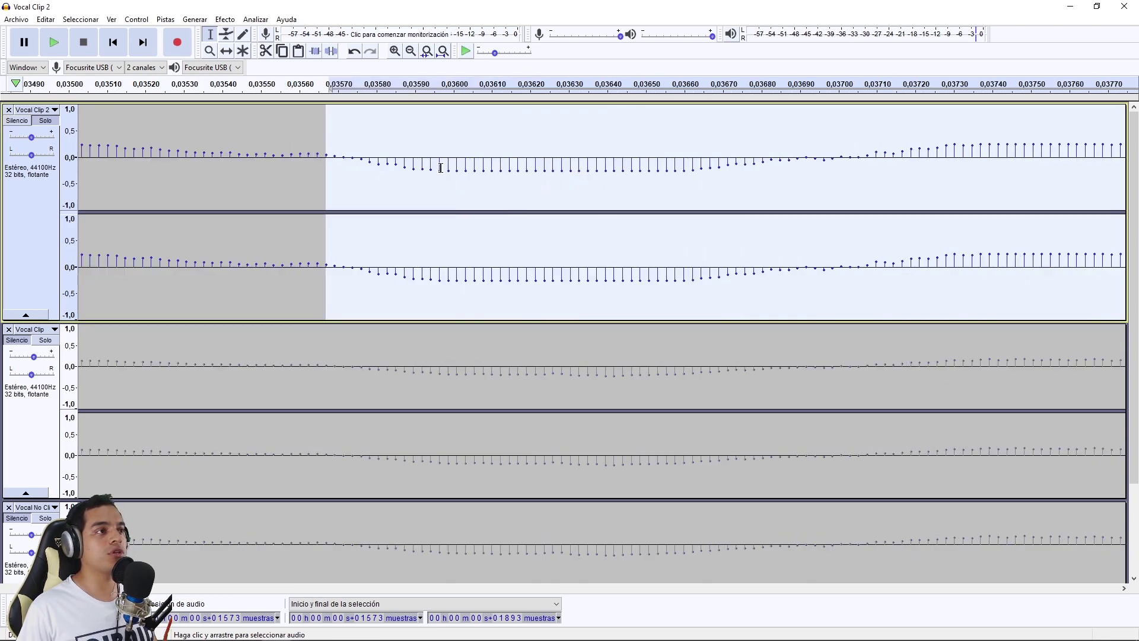
pyautogui.scroll(-2, 500, 168)
pyautogui.click(516, 169)
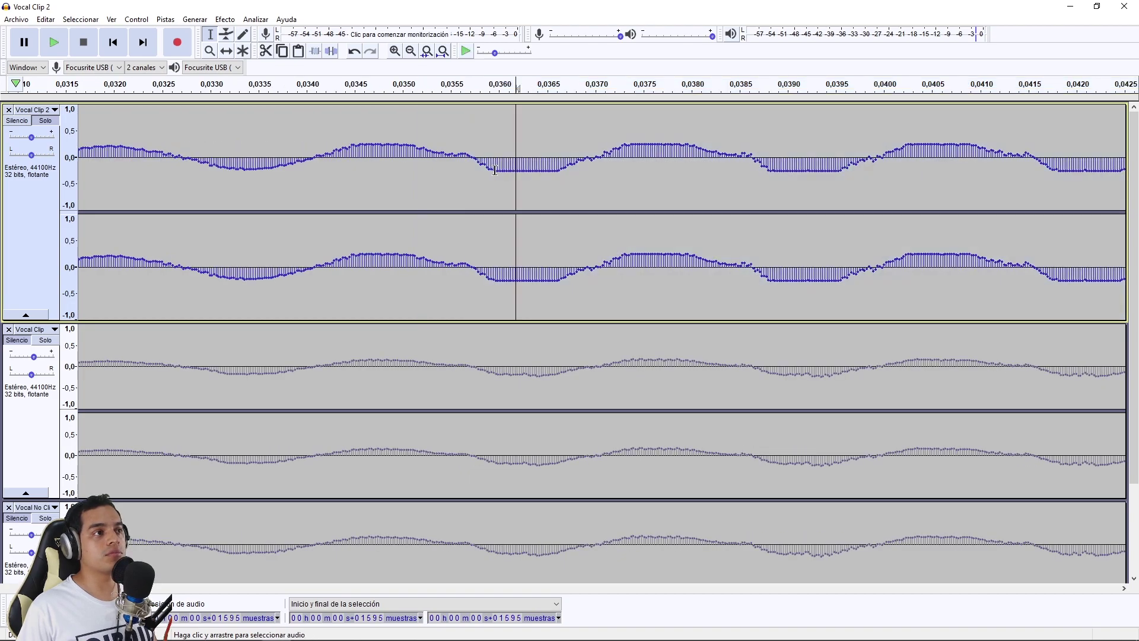
pyautogui.moveTo(501, 169); pyautogui.dragTo(1028, 190)
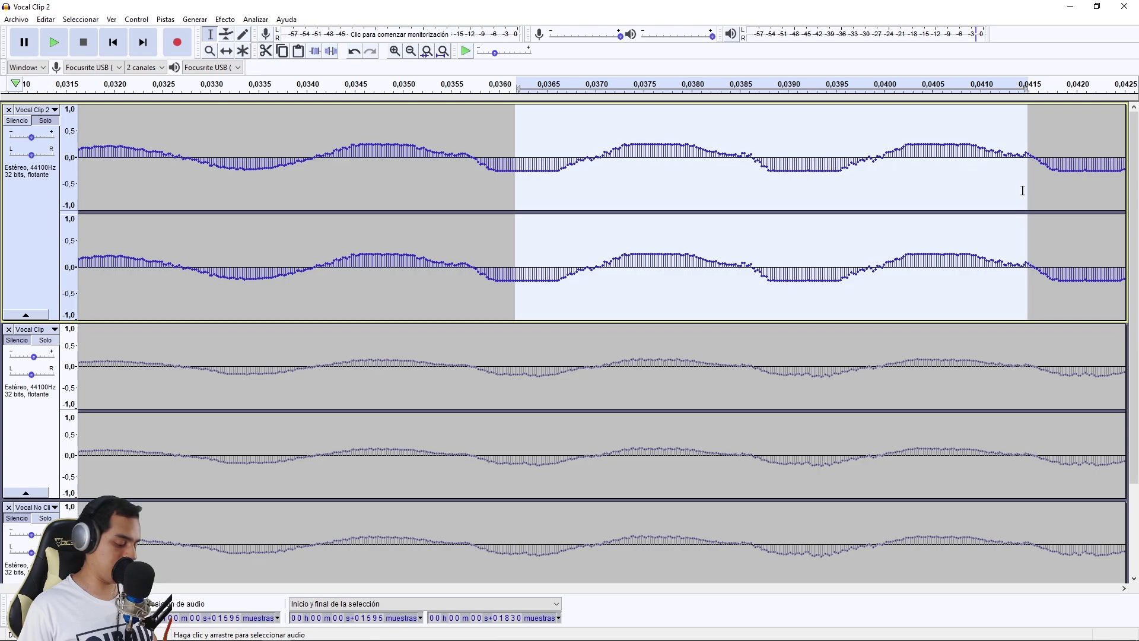
pyautogui.hotkey('ctrl', 'r')
pyautogui.press('Return')
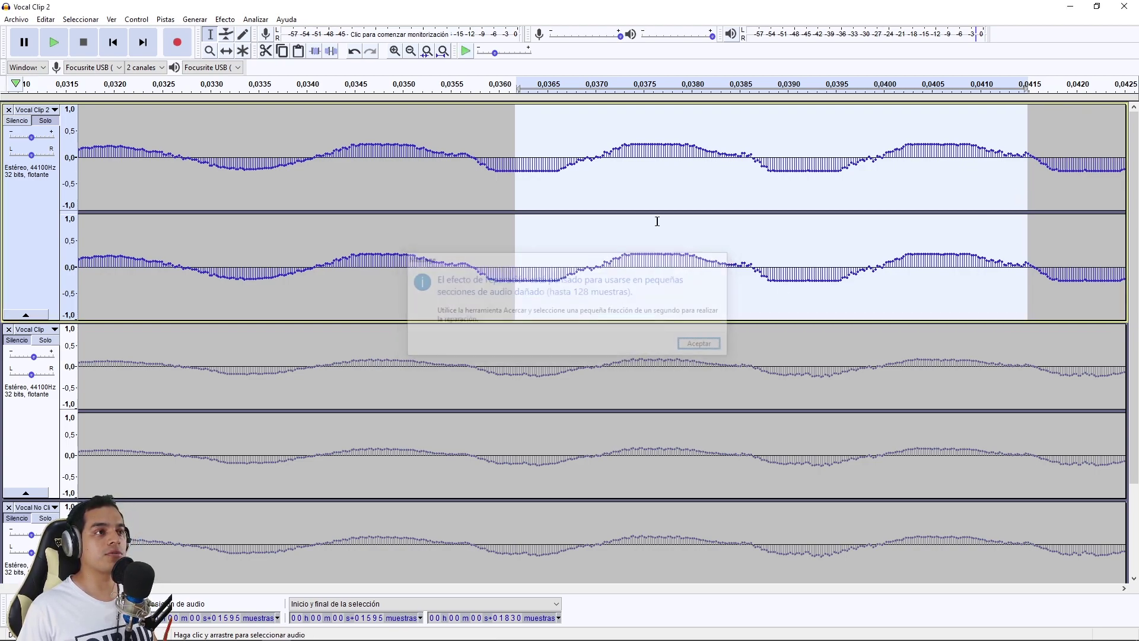
# Step: Repair one full clipped wave cycle of Vocal Clip 2 from sample 1576 to 1701
pyautogui.moveTo(474, 154); pyautogui.dragTo(746, 157)
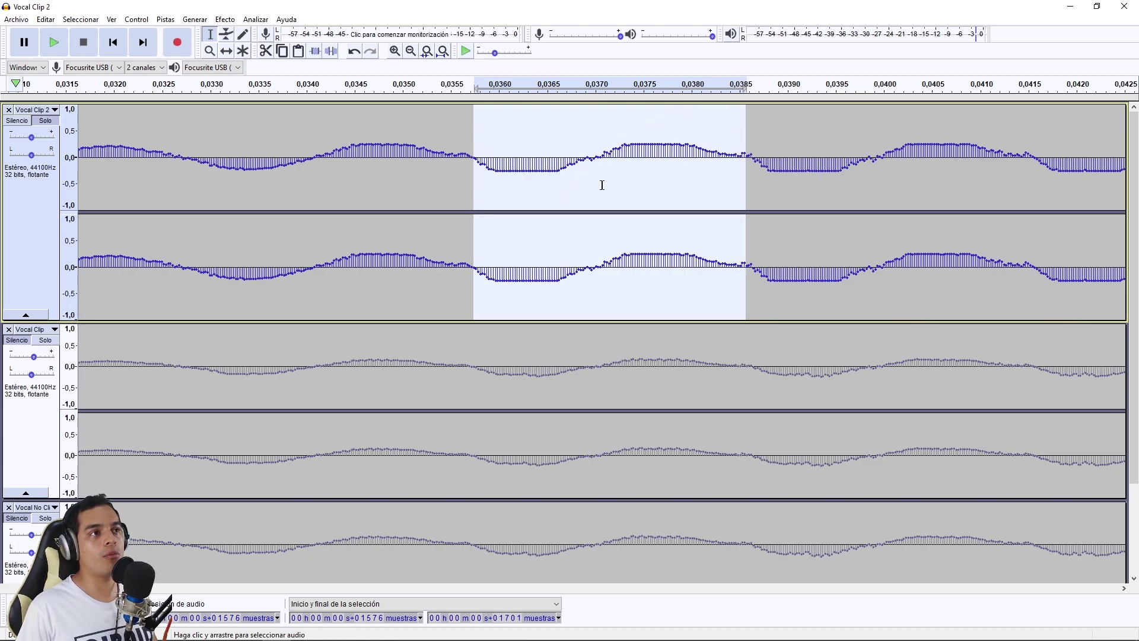
pyautogui.hotkey('ctrl', 'r')
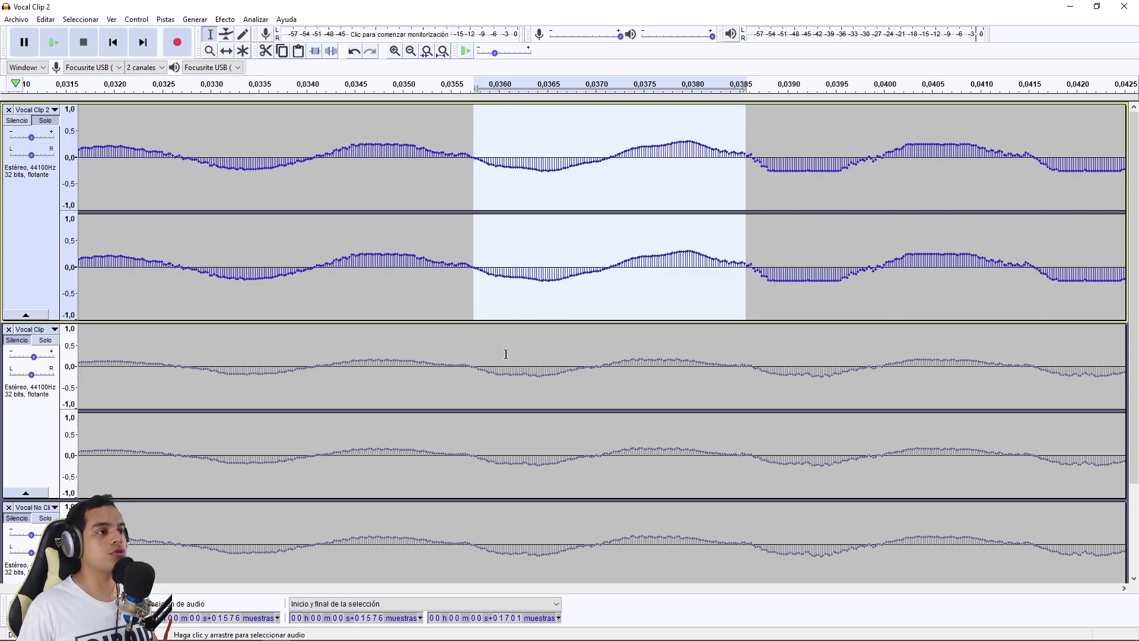
# Step: Remove the mildly clipped Vocal Clip track and slightly increase the height of the unclipped vocal track for comparison
pyautogui.keyDown('ctrl'); pyautogui.scroll(1, 506, 354); pyautogui.keyUp('ctrl')
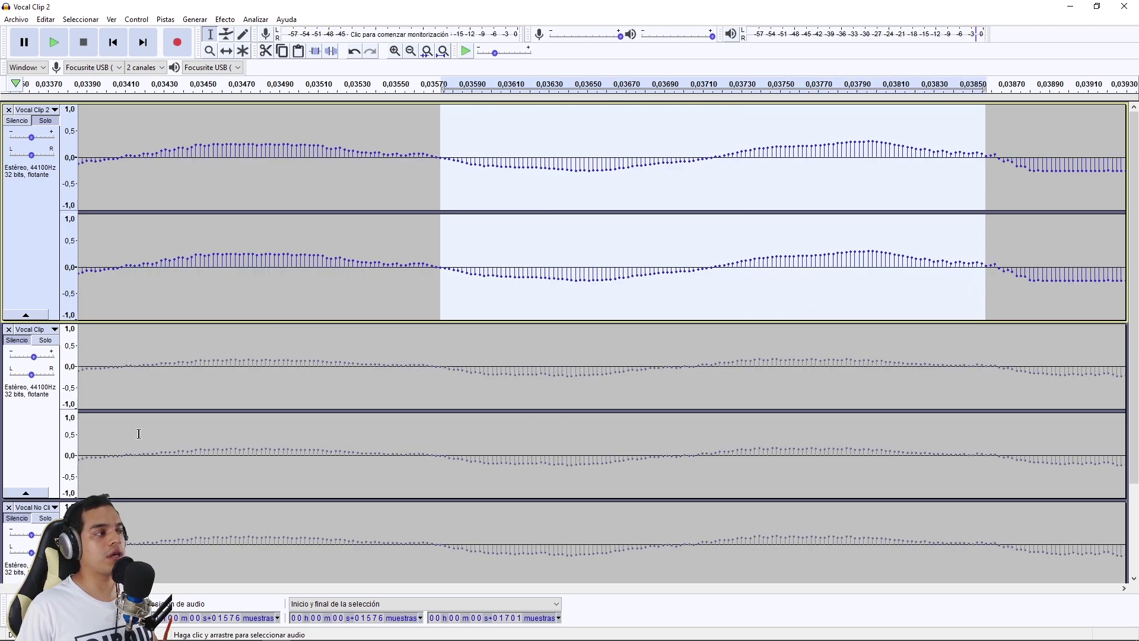
pyautogui.click(8, 329)
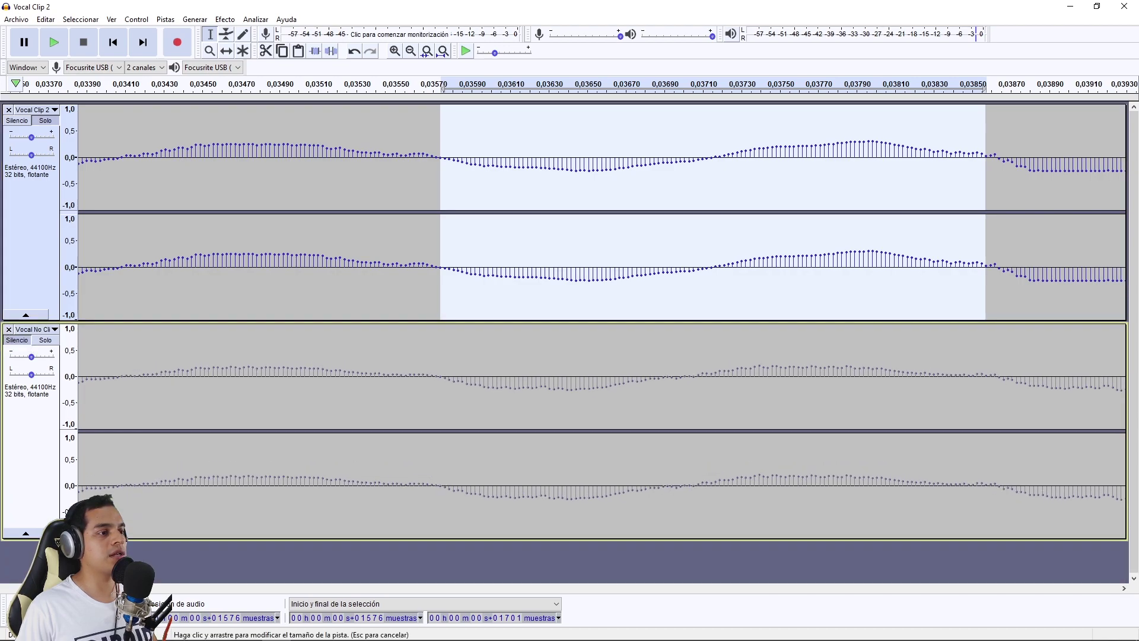
pyautogui.moveTo(119, 538); pyautogui.dragTo(119, 555)
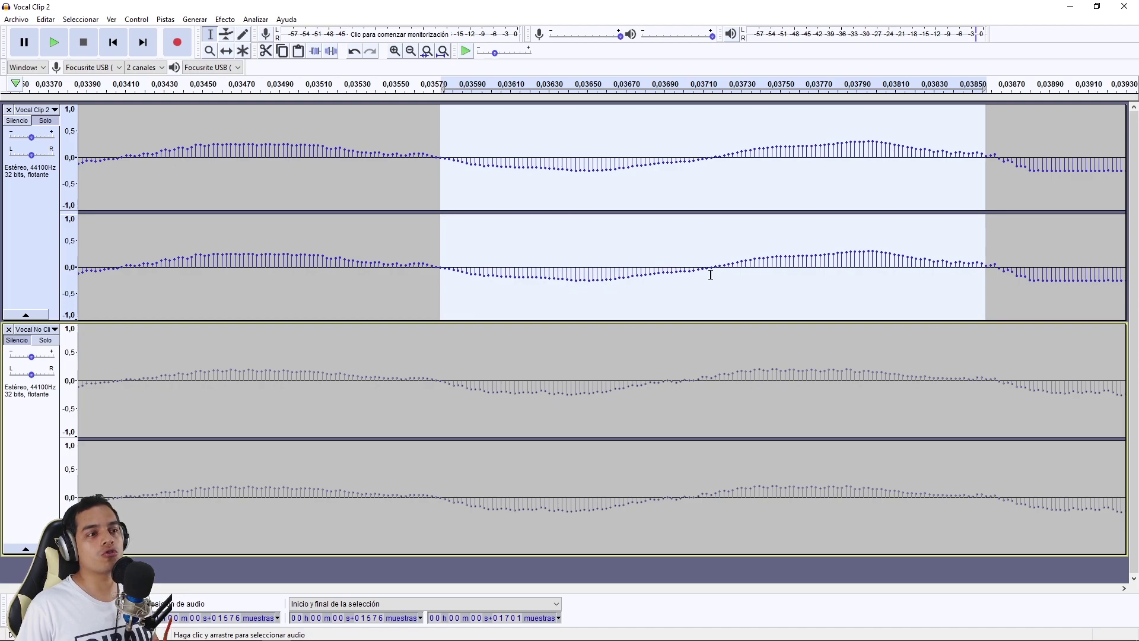
# Step: Repair the next two clipped troughs of Vocal Clip 2, covering samples 1711 to 1745 and 1839 to 1878
pyautogui.scroll(-2, 712, 272)
pyautogui.scroll(1, 910, 257)
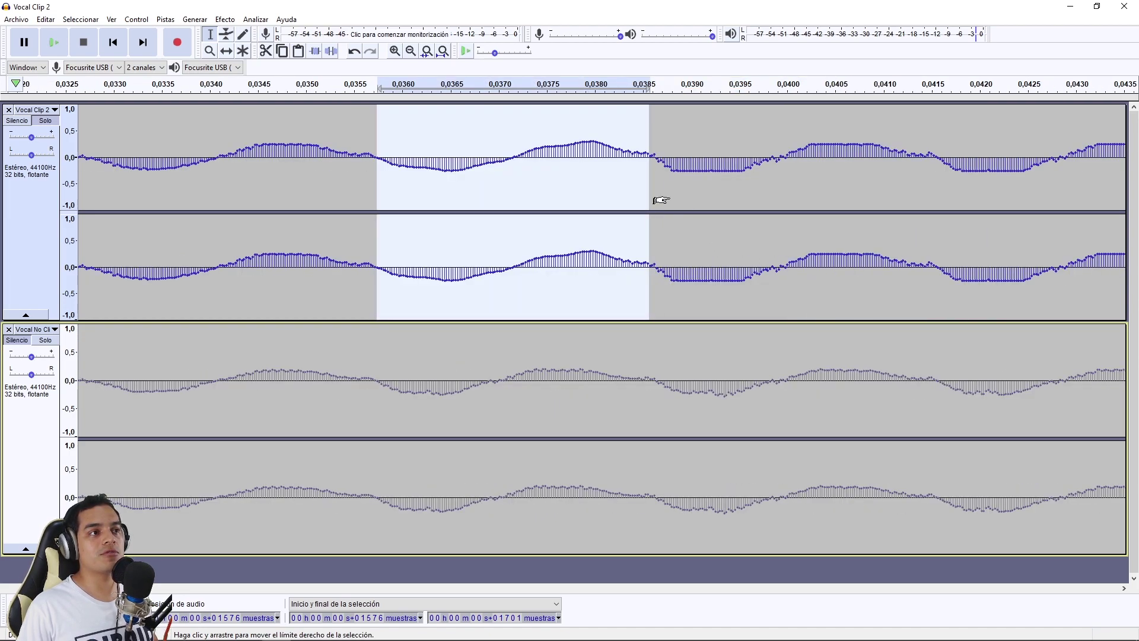
pyautogui.moveTo(650, 167); pyautogui.dragTo(746, 183)
pyautogui.click(698, 168)
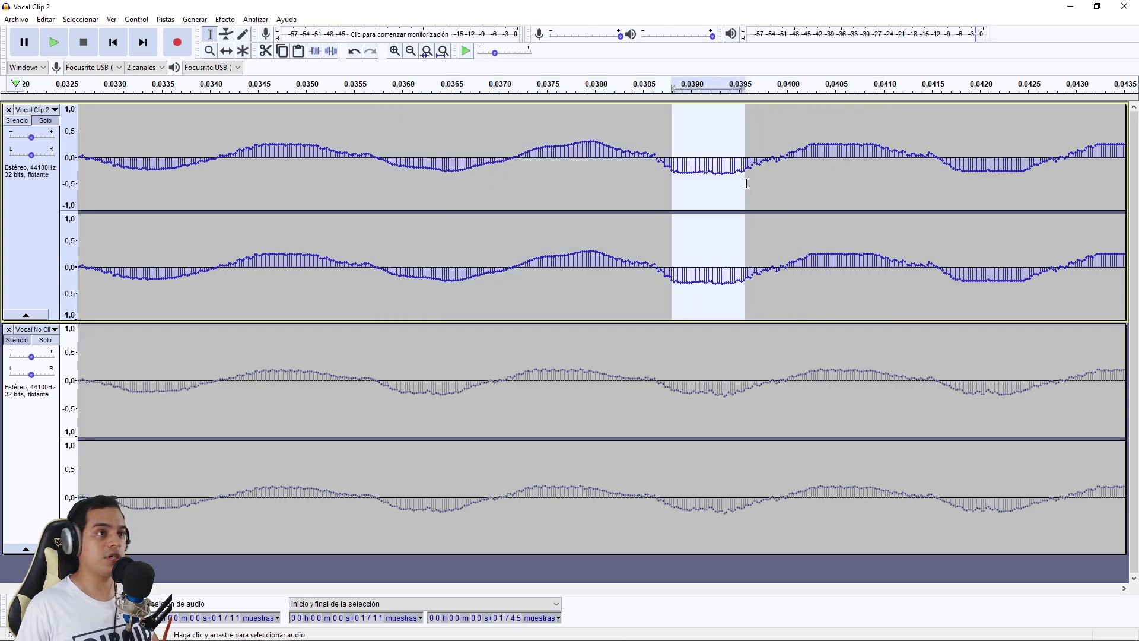
pyautogui.moveTo(952, 175); pyautogui.dragTo(1035, 173)
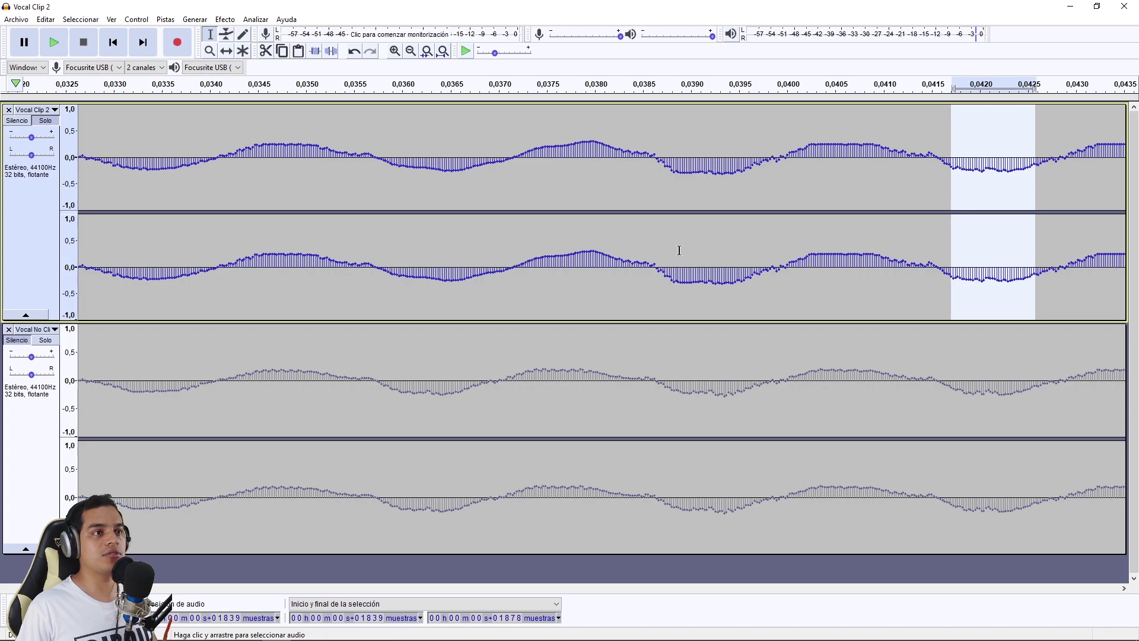
# Step: Repair the following two clipped troughs of Vocal Clip 2, near 0.0450 s and from sample 2105 to 2138
pyautogui.hscroll(8, 682, 252)
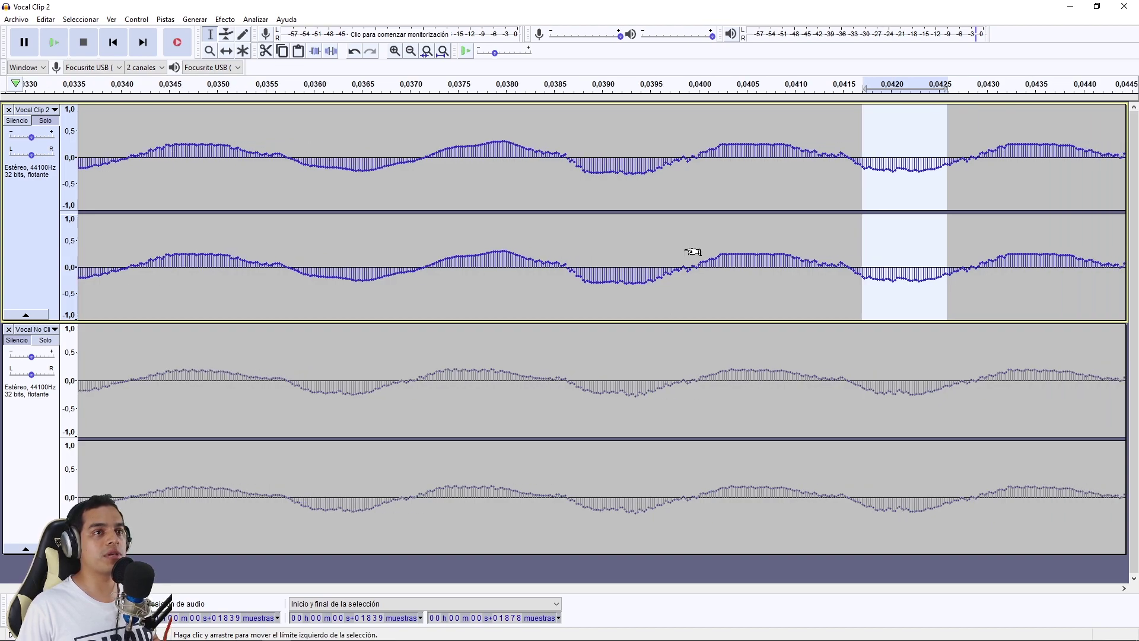
pyautogui.hscroll(5, 675, 253)
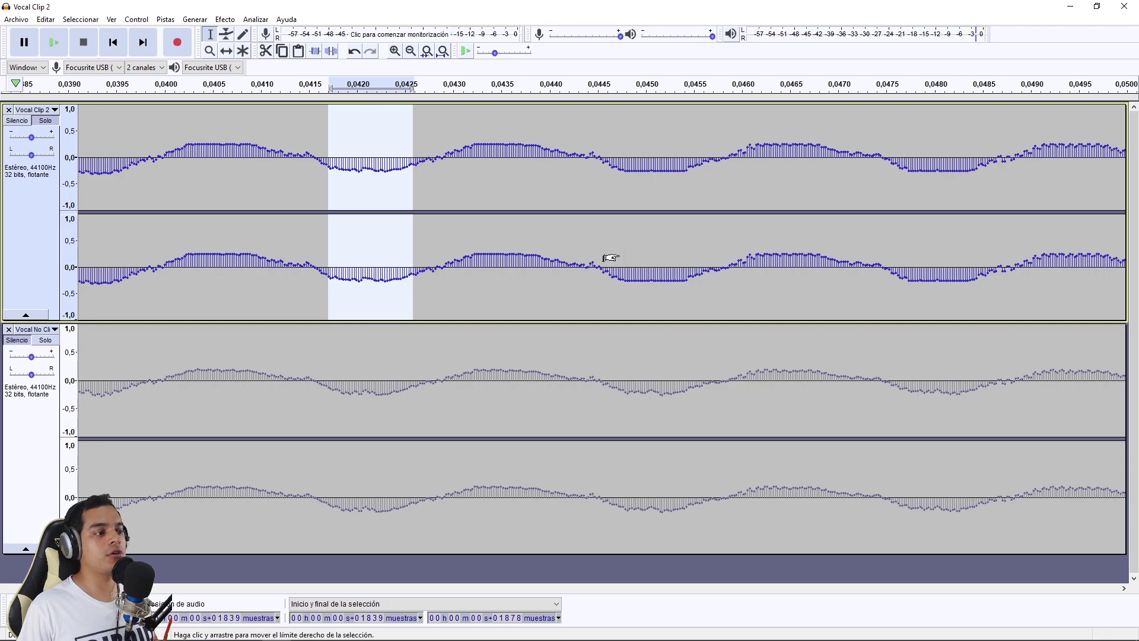
pyautogui.hscroll(-2, 611, 257)
pyautogui.hscroll(2, 611, 257)
pyautogui.hscroll(-3, 611, 257)
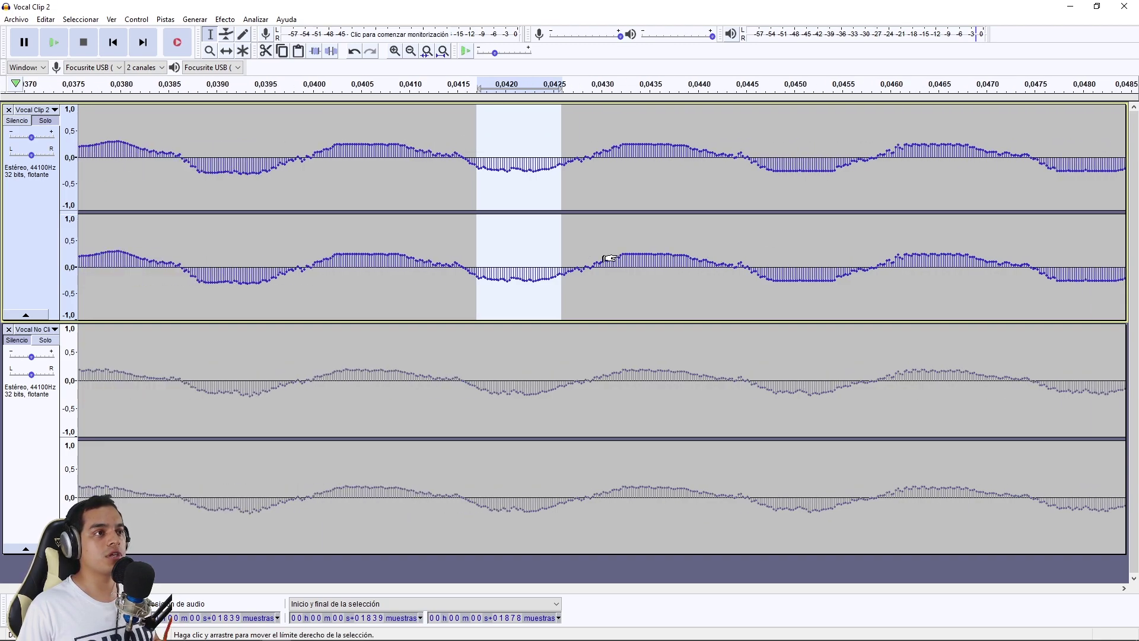
pyautogui.hscroll(4, 611, 259)
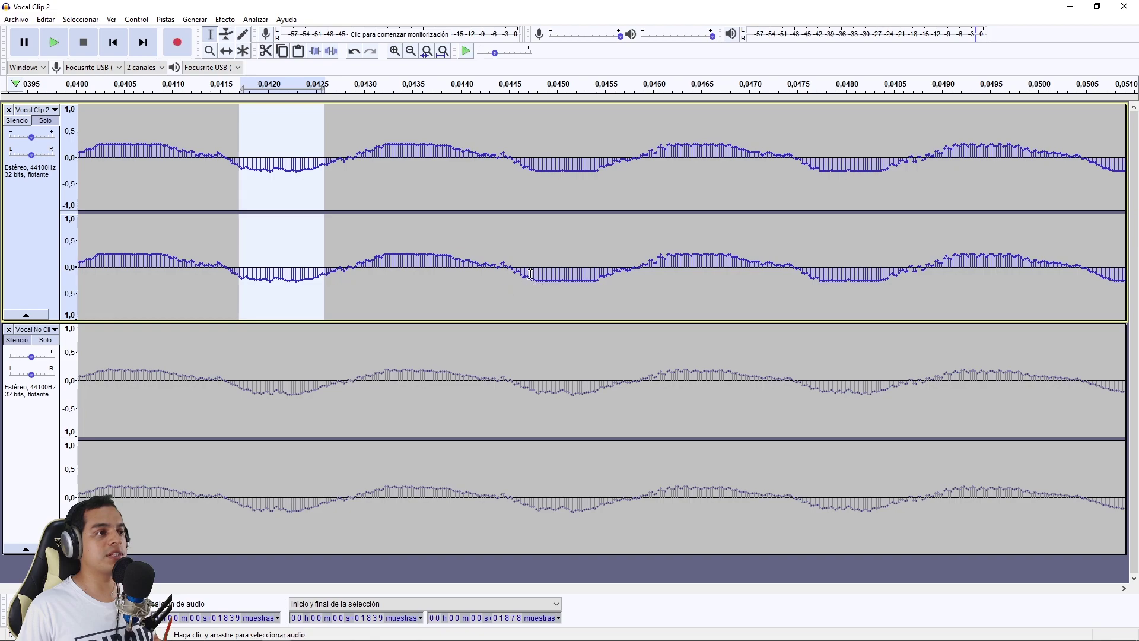
pyautogui.moveTo(529, 279); pyautogui.dragTo(601, 279)
pyautogui.moveTo(820, 277); pyautogui.dragTo(891, 277)
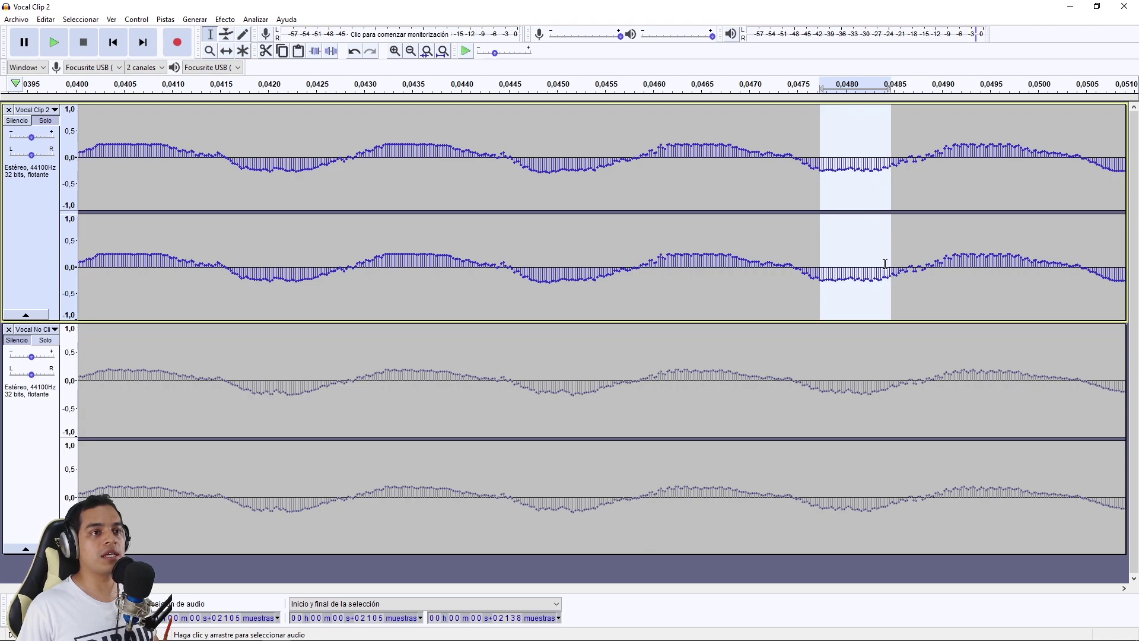
# Step: Repair three more clipped troughs of Vocal Clip 2: samples 2233 to 2268, near 0.0540 s, and samples 2501 to 2533
pyautogui.hscroll(10, 857, 291)
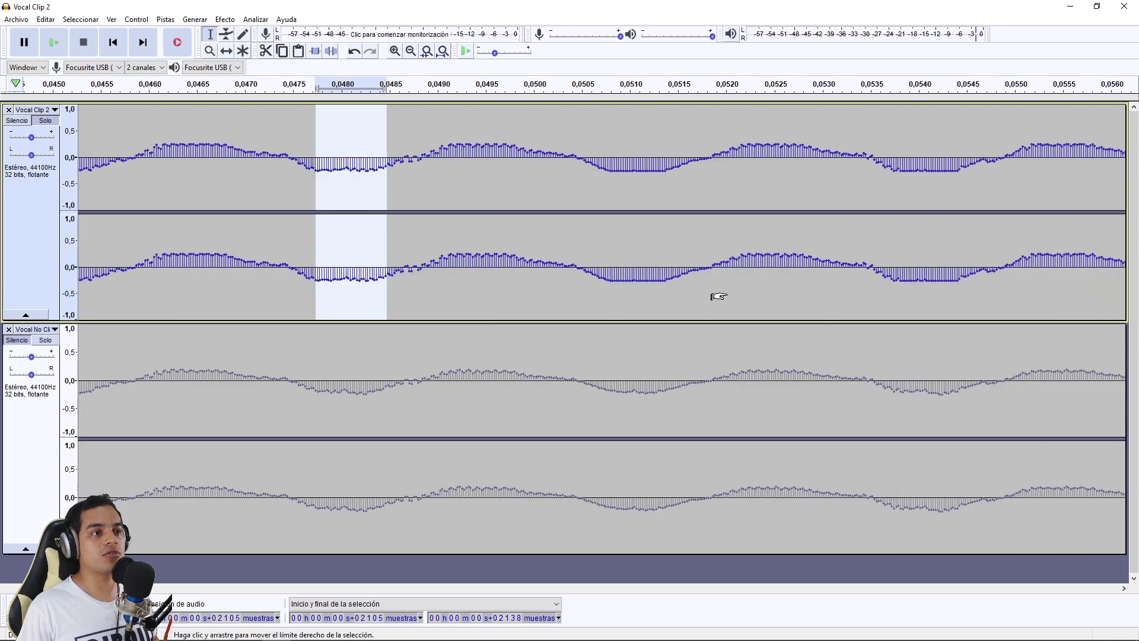
pyautogui.moveTo(329, 279); pyautogui.dragTo(402, 280)
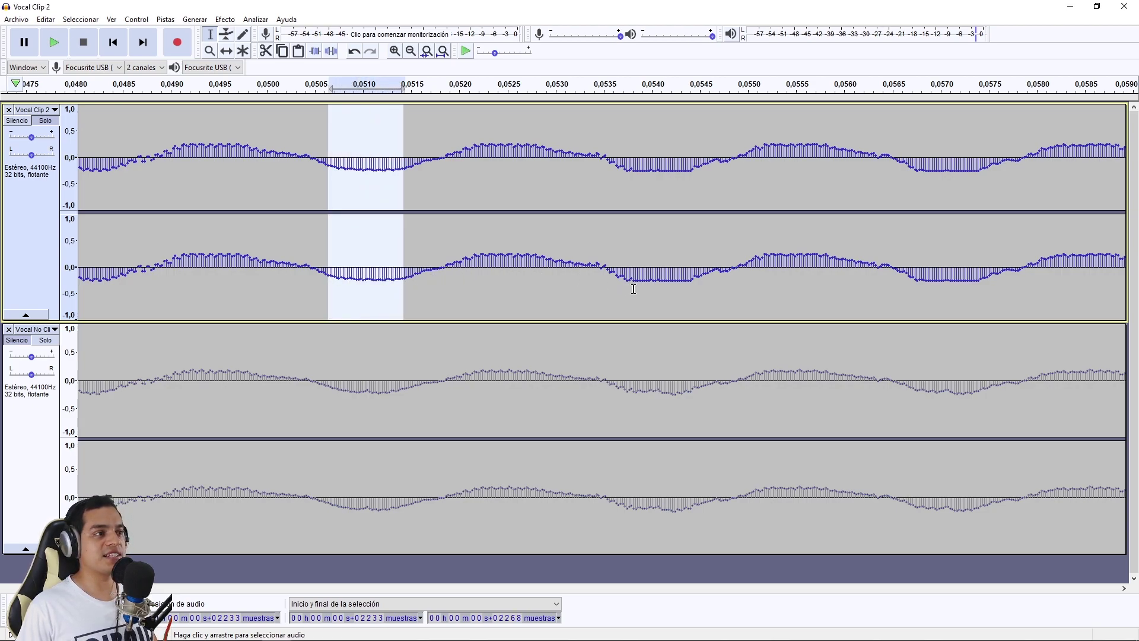
pyautogui.moveTo(628, 284); pyautogui.dragTo(692, 280)
pyautogui.moveTo(913, 279); pyautogui.dragTo(981, 277)
# Step: Repair the next five clipped troughs of Vocal Clip 2 one by one, from sample 2633 through sample 3213
pyautogui.keyDown('ctrl'); pyautogui.scroll(-2, 973, 293); pyautogui.keyUp('ctrl')
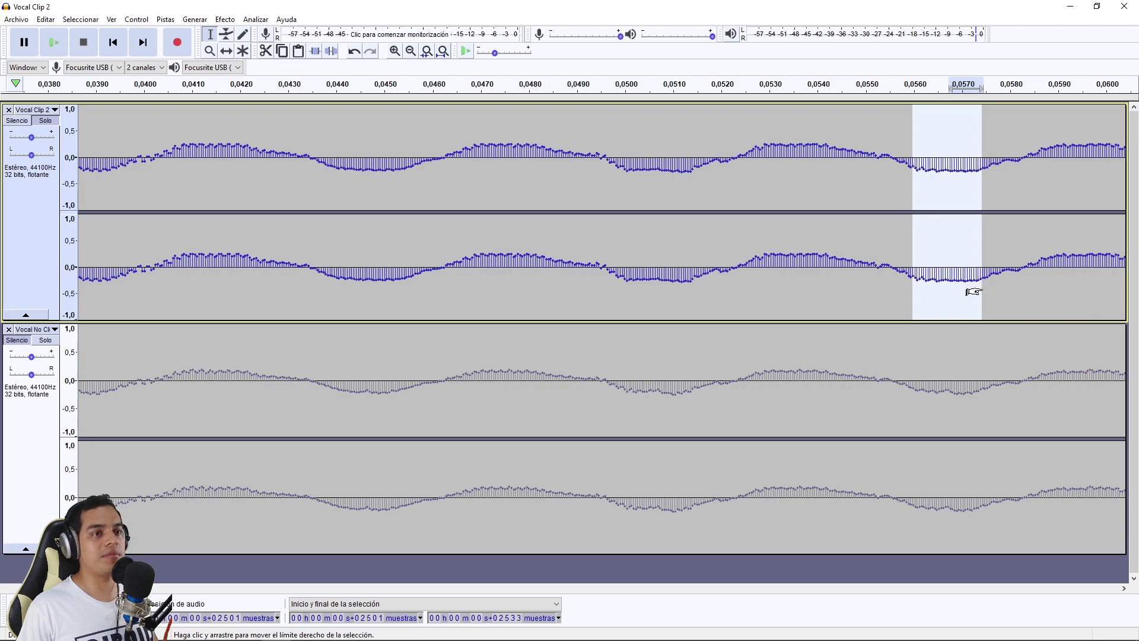
pyautogui.keyDown('ctrl'); pyautogui.scroll(1, 1015, 286); pyautogui.keyUp('ctrl')
pyautogui.hscroll(6, 1012, 287)
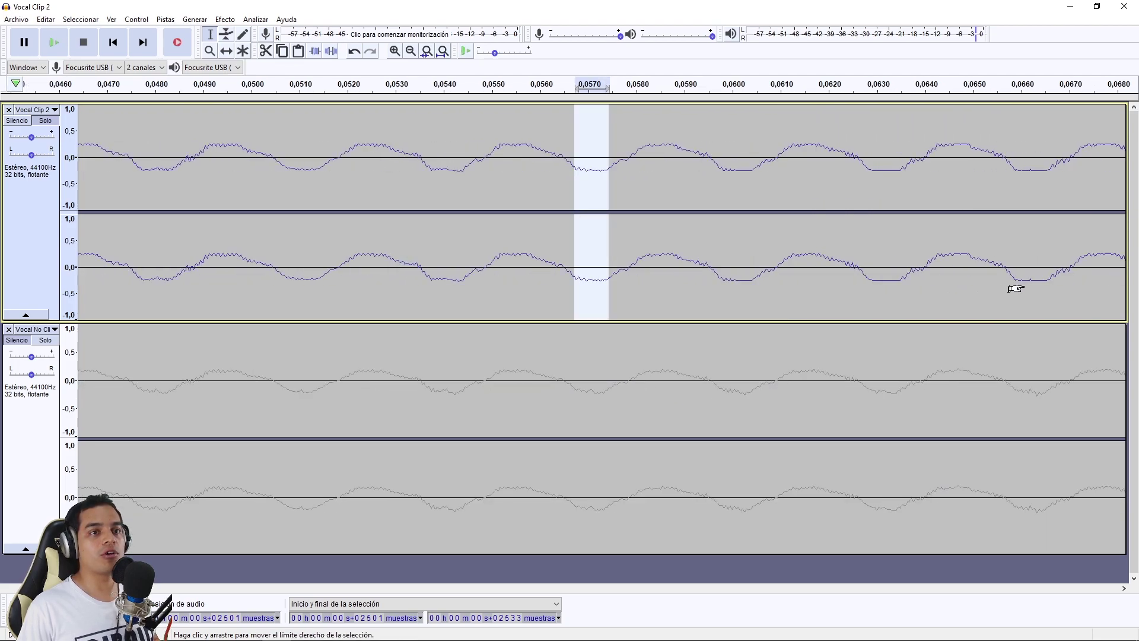
pyautogui.hscroll(1, 451, 276)
pyautogui.moveTo(393, 282); pyautogui.dragTo(433, 282)
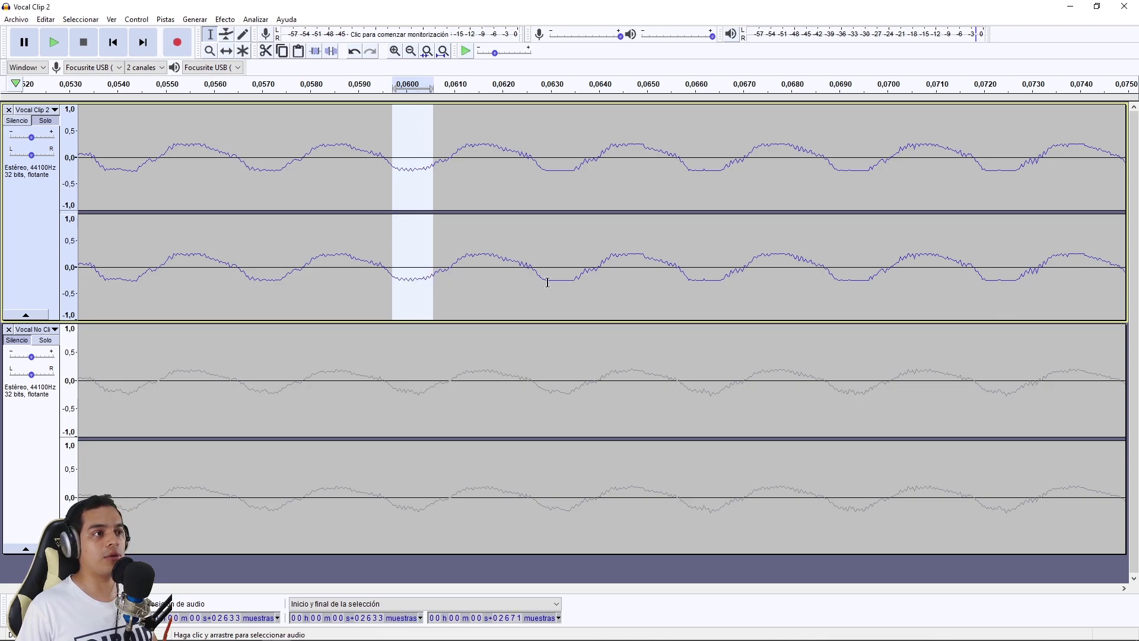
pyautogui.moveTo(538, 282); pyautogui.dragTo(577, 285)
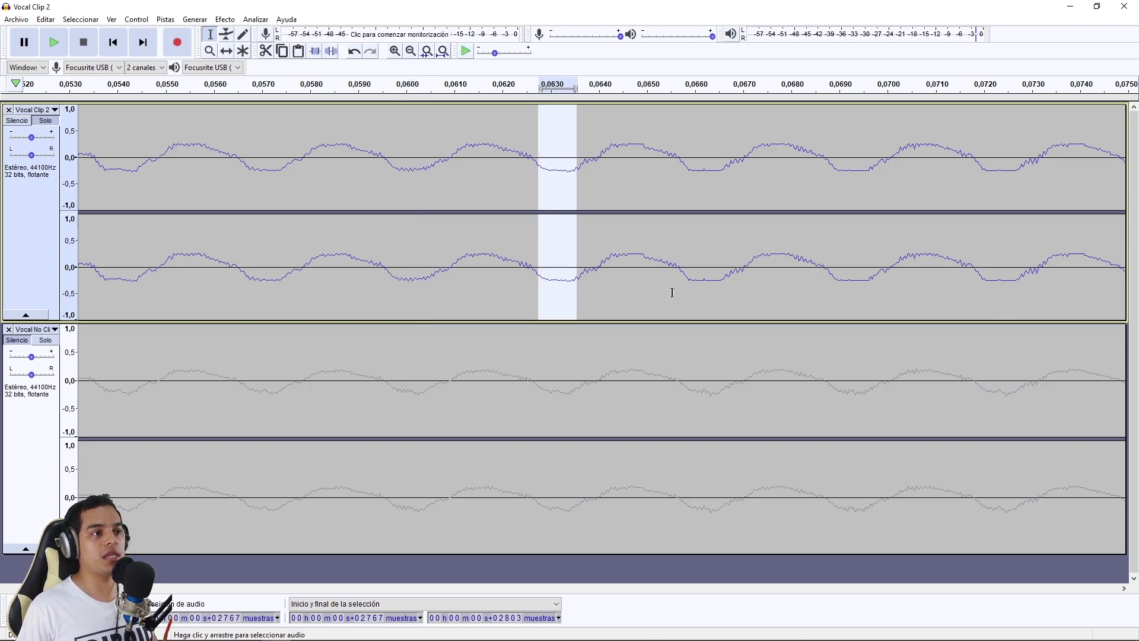
pyautogui.moveTo(686, 286); pyautogui.dragTo(725, 285)
pyautogui.moveTo(833, 283); pyautogui.dragTo(872, 283)
pyautogui.moveTo(979, 283); pyautogui.dragTo(1025, 282)
# Step: Select Vocal Clip 2 from its start to sample 3192 and play the repaired section
pyautogui.scroll(-3, 954, 285)
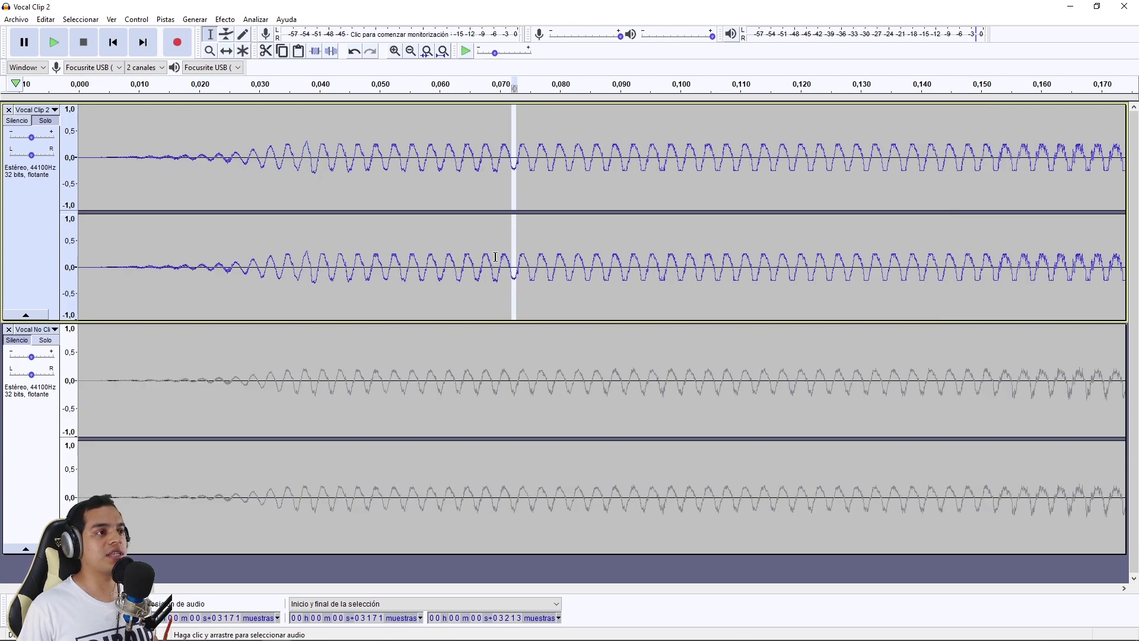
pyautogui.moveTo(514, 268); pyautogui.dragTo(75, 267)
pyautogui.click(54, 43)
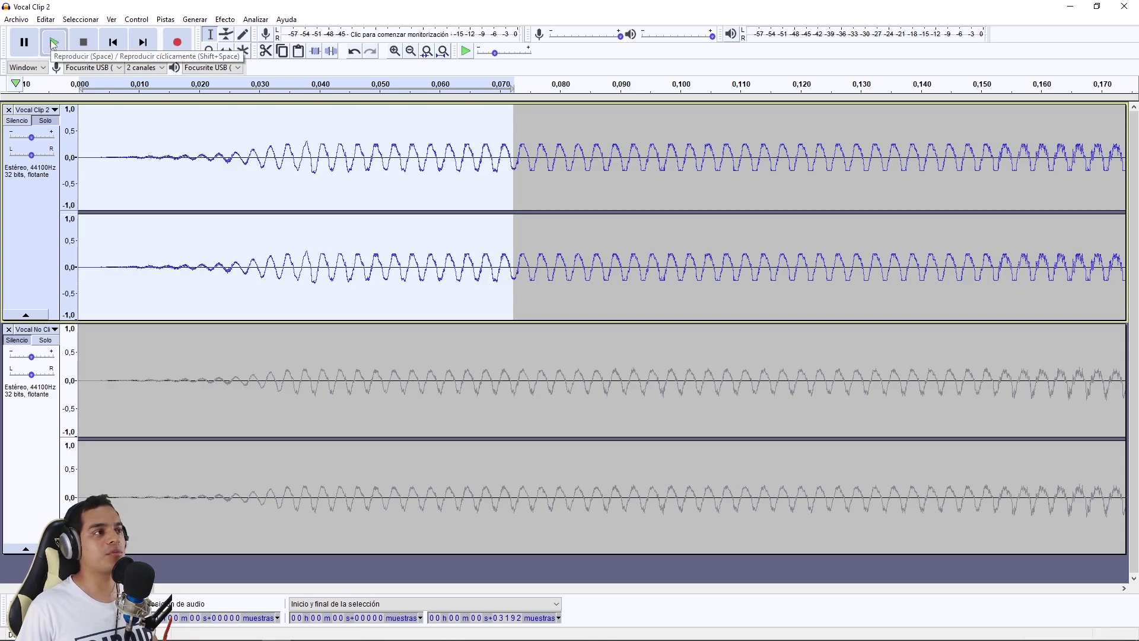
# Step: Examine the repaired opening of Vocal Clip 2 against its remaining clipped part and the unclipped vocal waveform
pyautogui.scroll(-5, 134, 178)
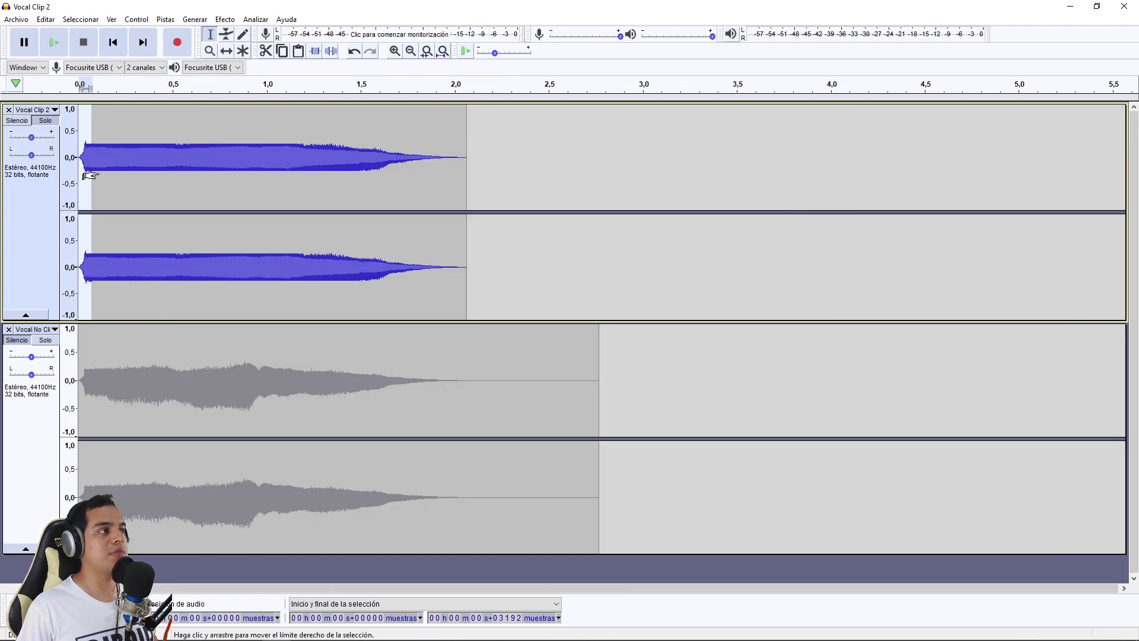
pyautogui.scroll(8, 89, 173)
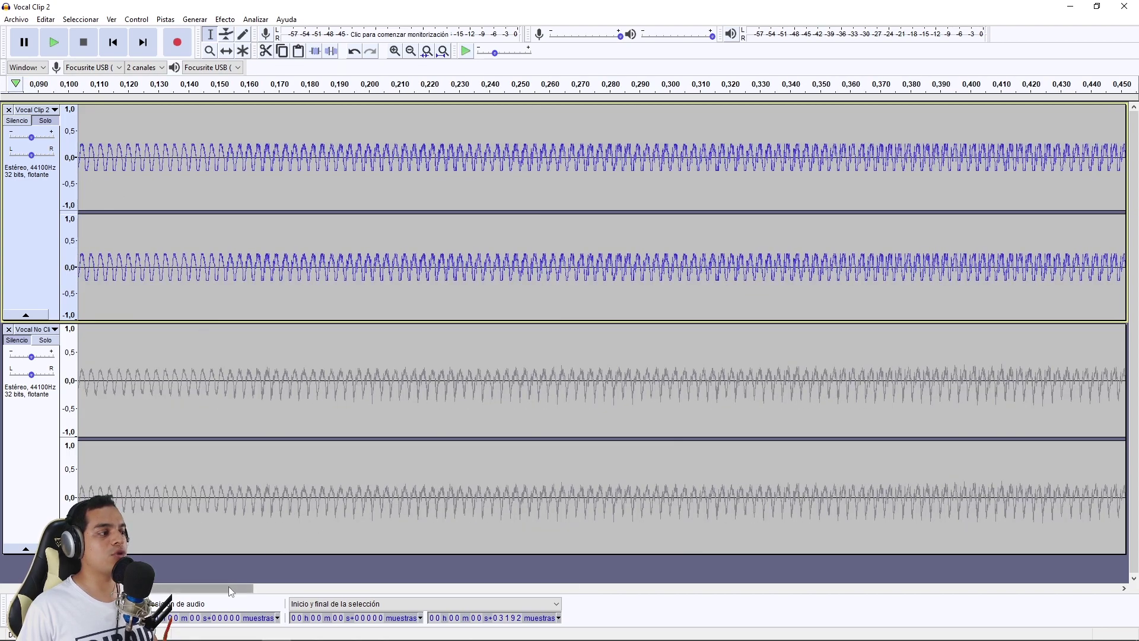
pyautogui.moveTo(229, 586); pyautogui.dragTo(199, 586)
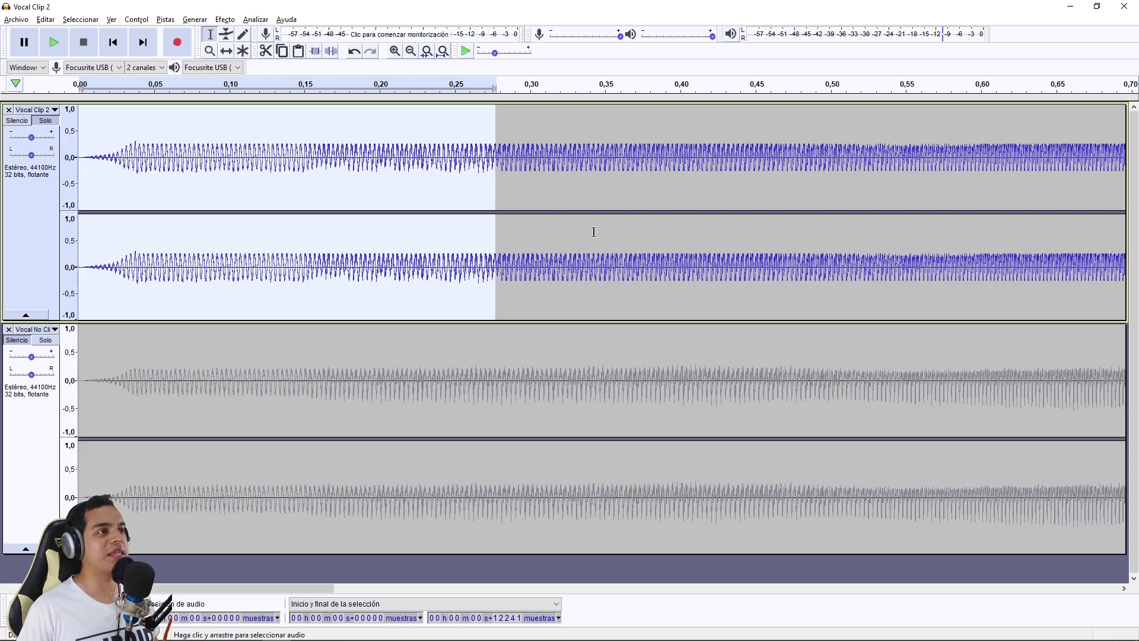
pyautogui.hotkey('ctrl', '3')
pyautogui.hotkey('ctrl', '3')
pyautogui.hotkey('ctrl', '3')
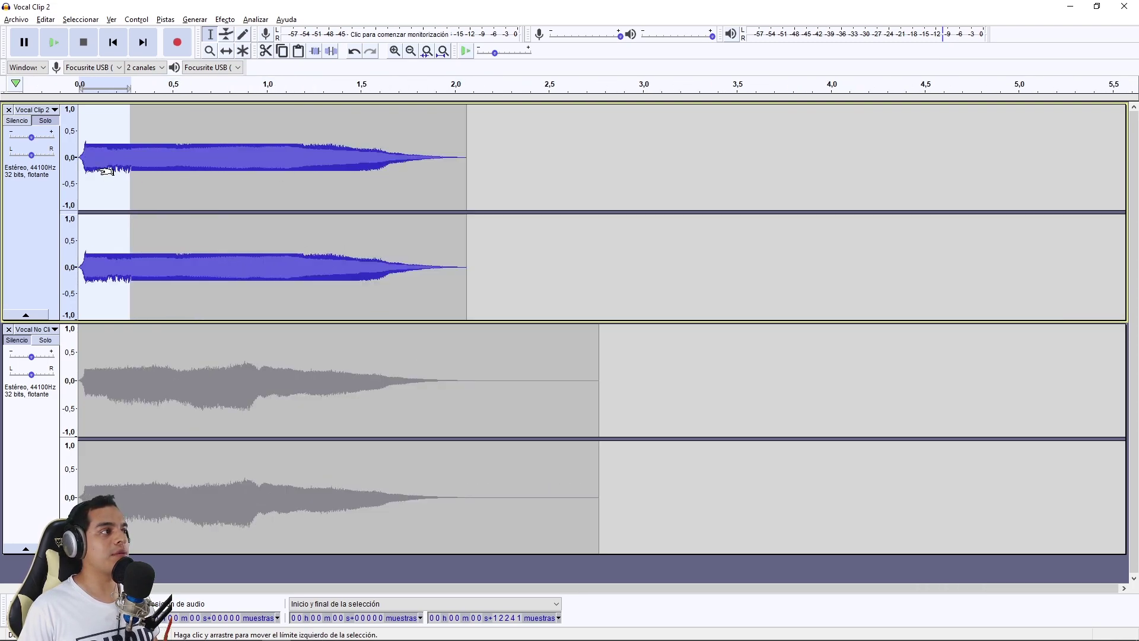
pyautogui.hotkey('ctrl', '1')
pyautogui.hotkey('ctrl', '1')
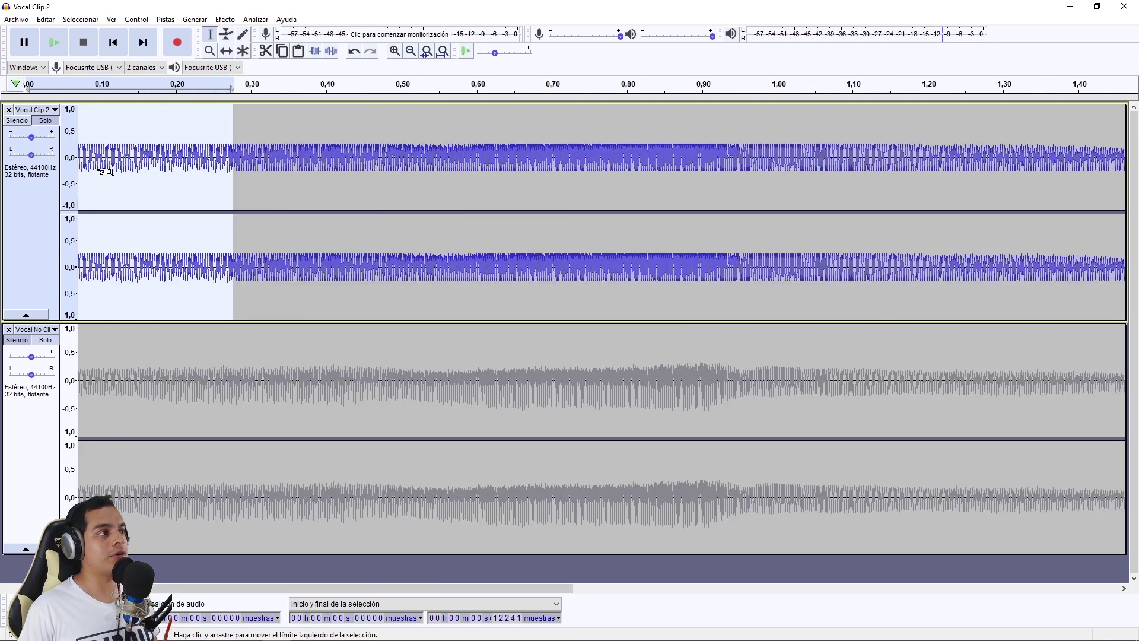
pyautogui.scroll(-1, 110, 170)
pyautogui.scroll(3, 115, 172)
pyautogui.scroll(-1, 116, 173)
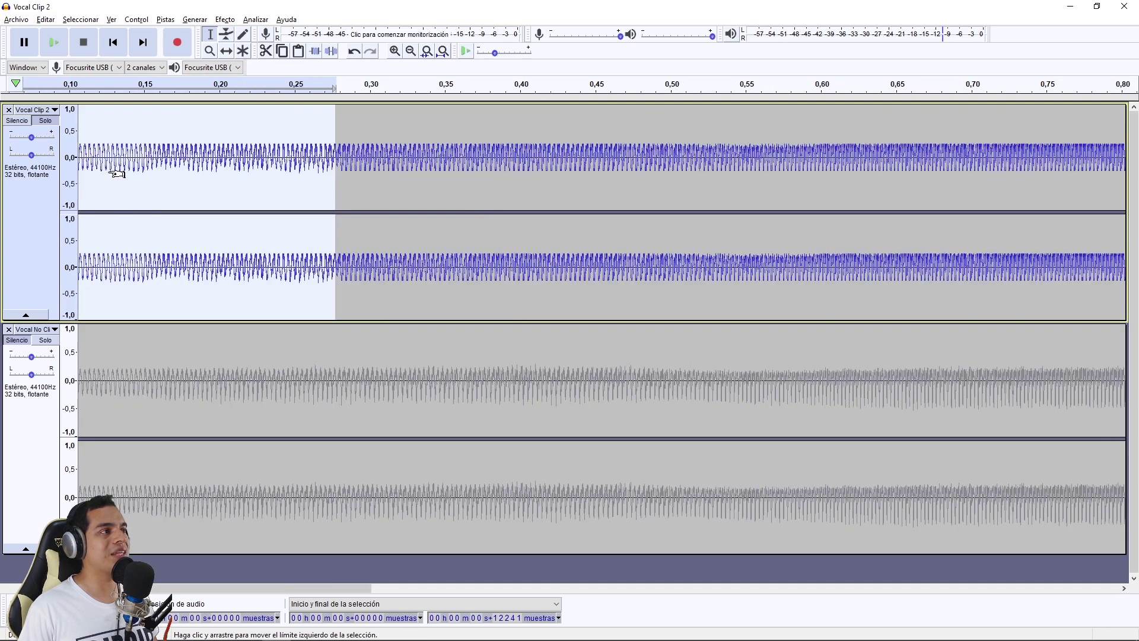
# Step: Compare the first 12241 samples by ear, alternating solo playback between the unclipped vocal track and the repaired Vocal Clip 2
pyautogui.moveTo(249, 588); pyautogui.dragTo(224, 588)
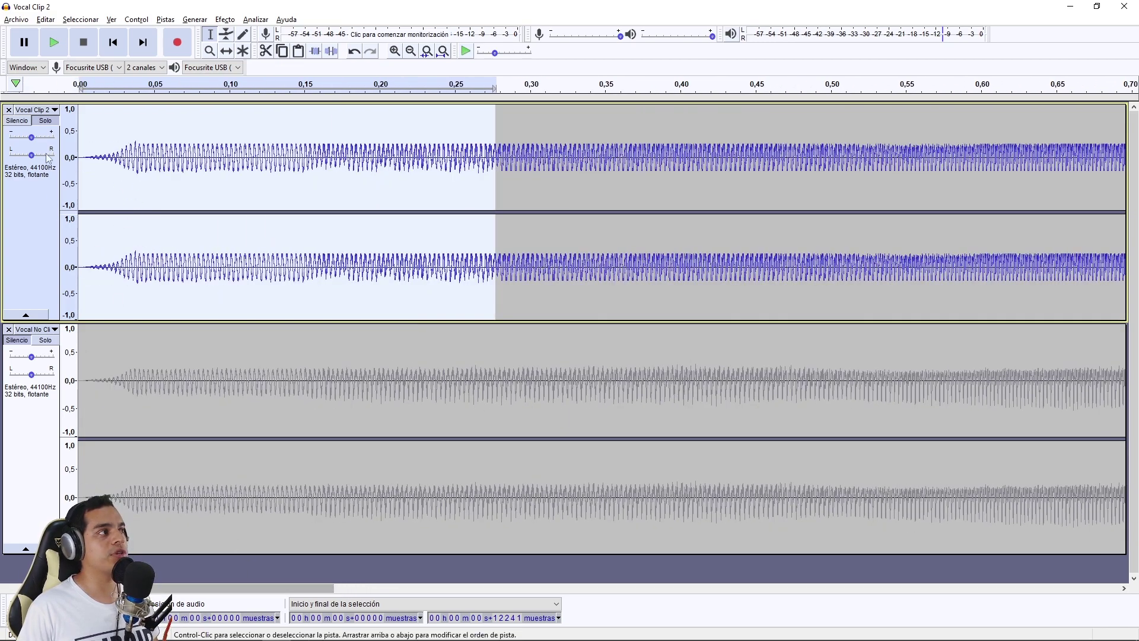
pyautogui.click(46, 340)
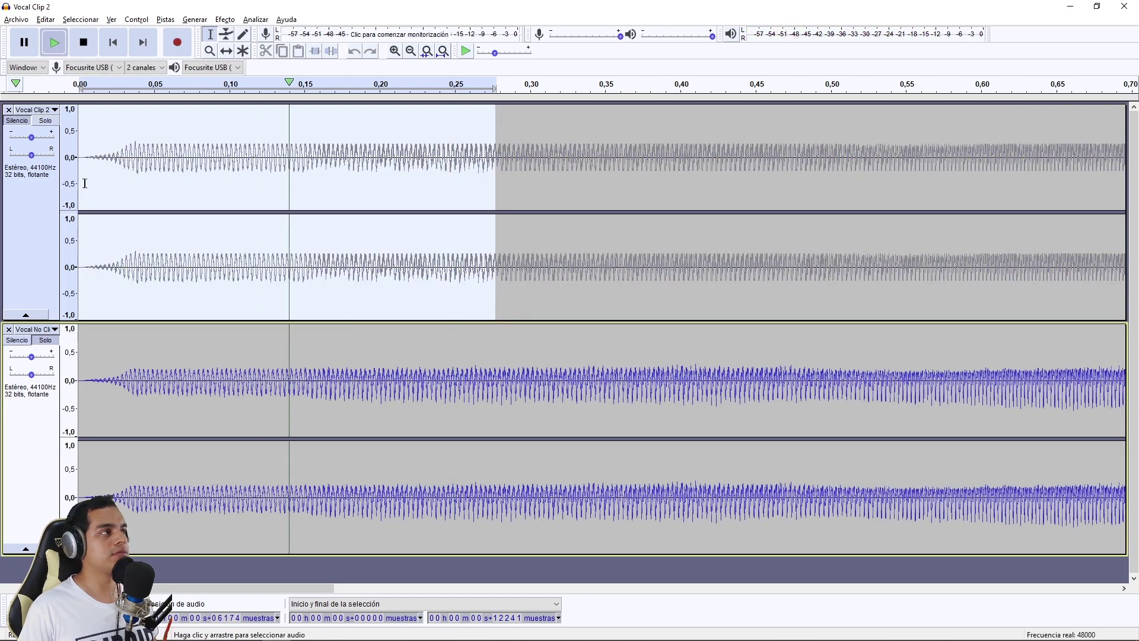
pyautogui.click(48, 122)
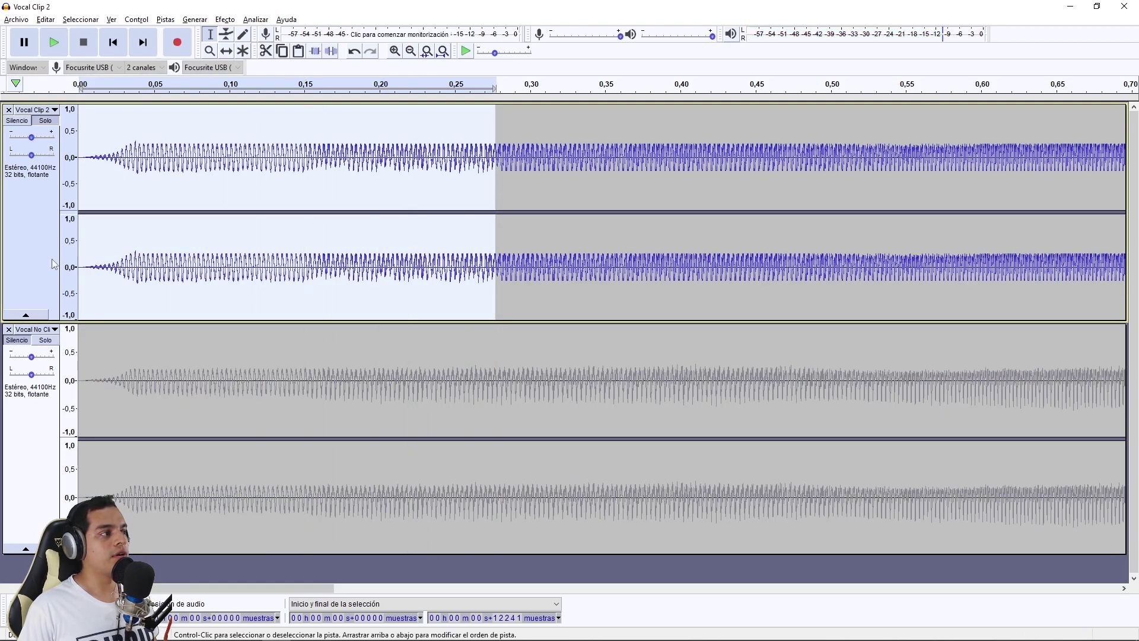
pyautogui.scroll(2, 151, 175)
pyautogui.scroll(1, 151, 175)
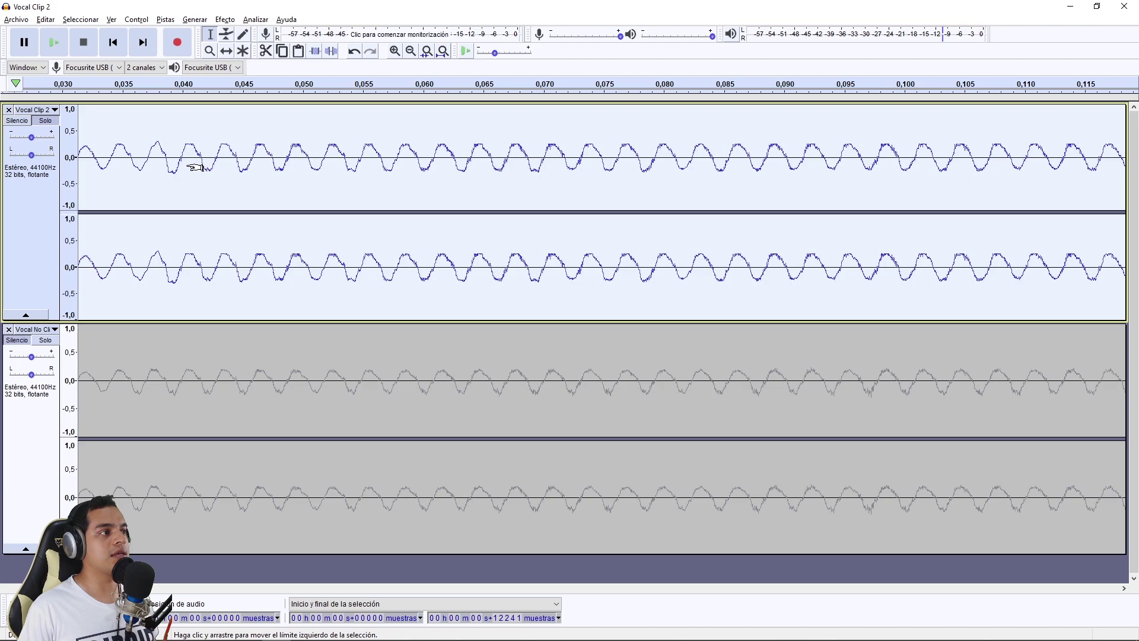
pyautogui.scroll(-2, 196, 170)
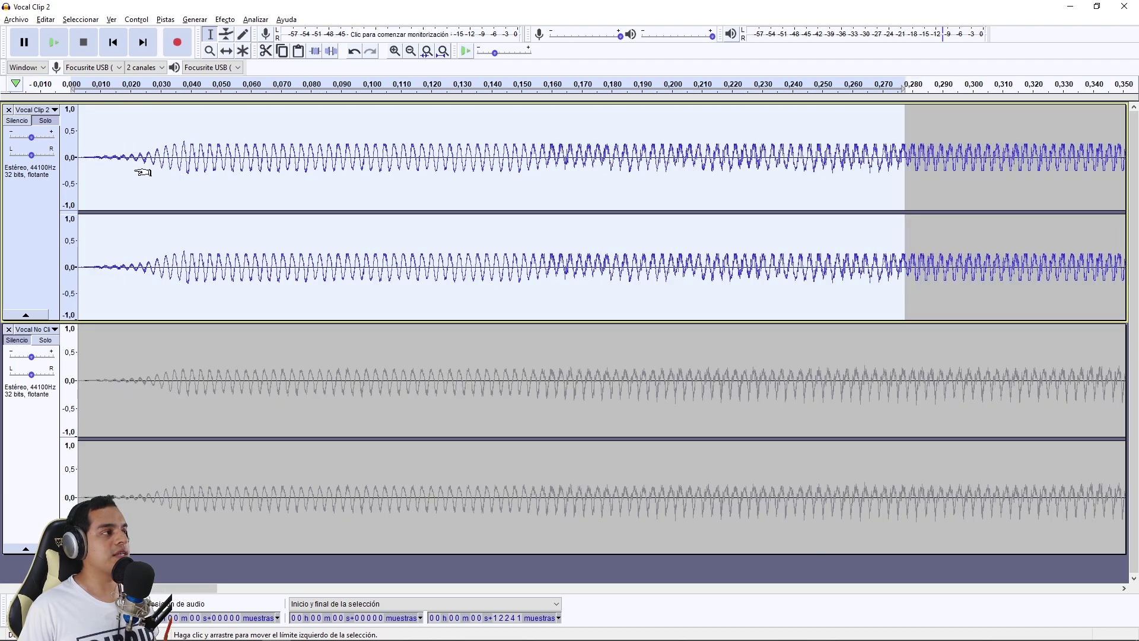
pyautogui.scroll(-1, 144, 174)
pyautogui.click(45, 340)
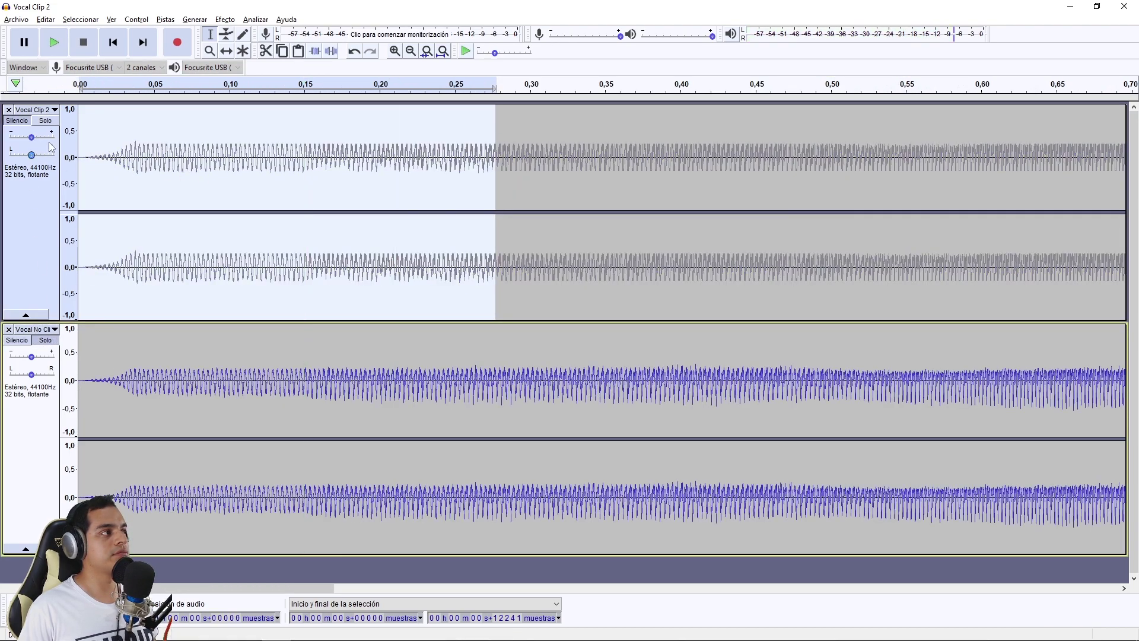
pyautogui.click(47, 121)
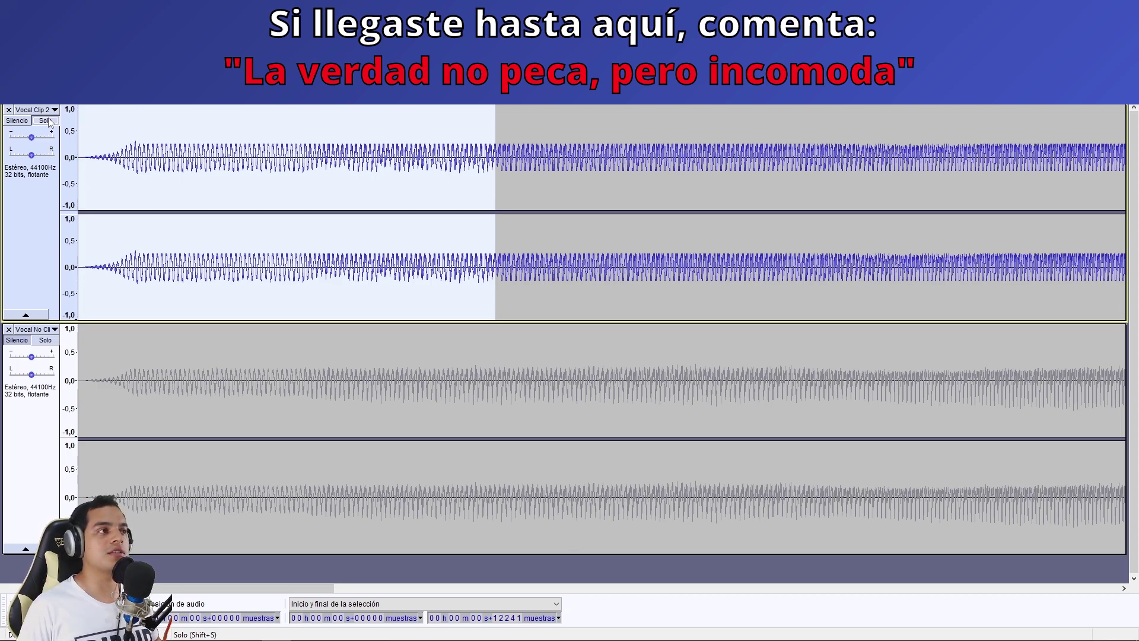
pyautogui.scroll(-3, 198, 185)
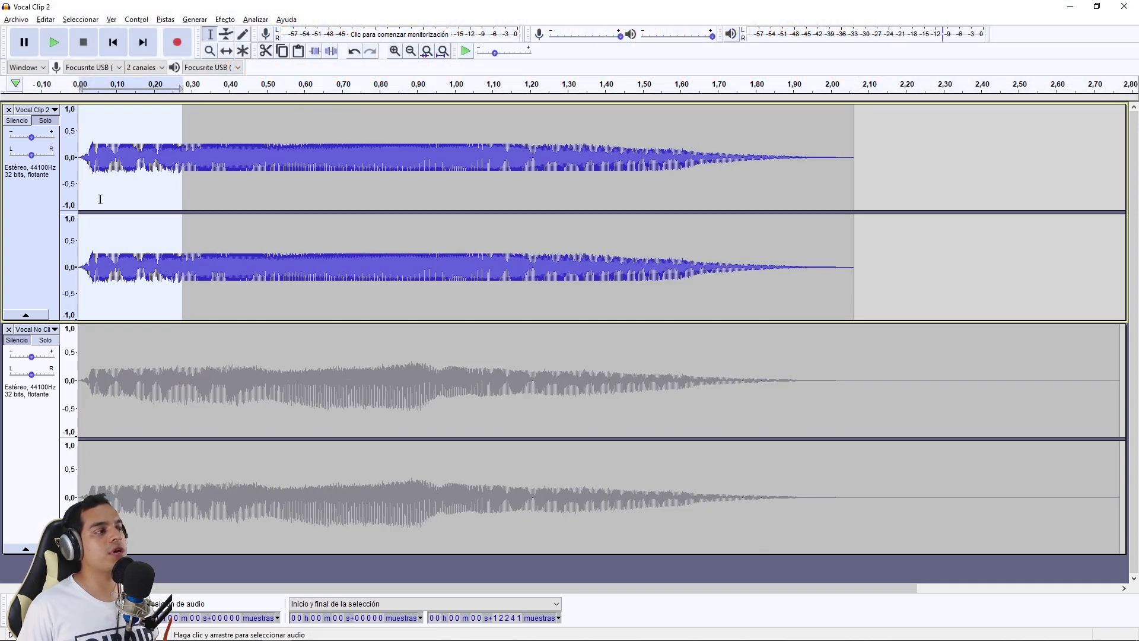
pyautogui.scroll(-1, 231, 173)
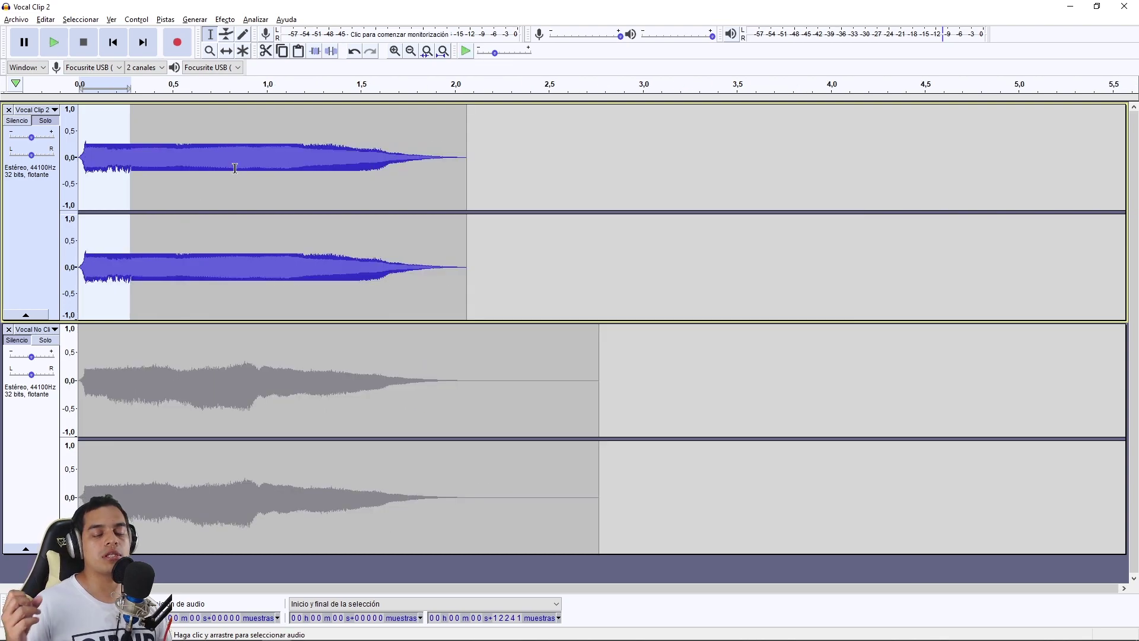